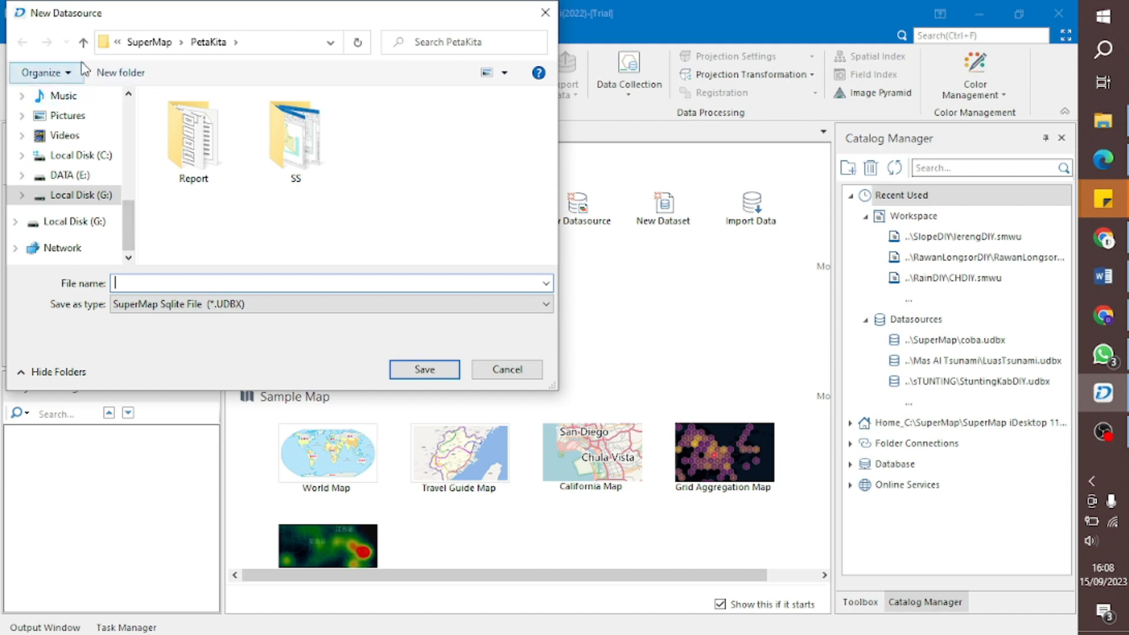
# - Go to the Map Maker folder inside SuperMap and create a new folder named Tsunami
pyautogui.click(82, 41)
pyautogui.scroll(-2, 212, 173)
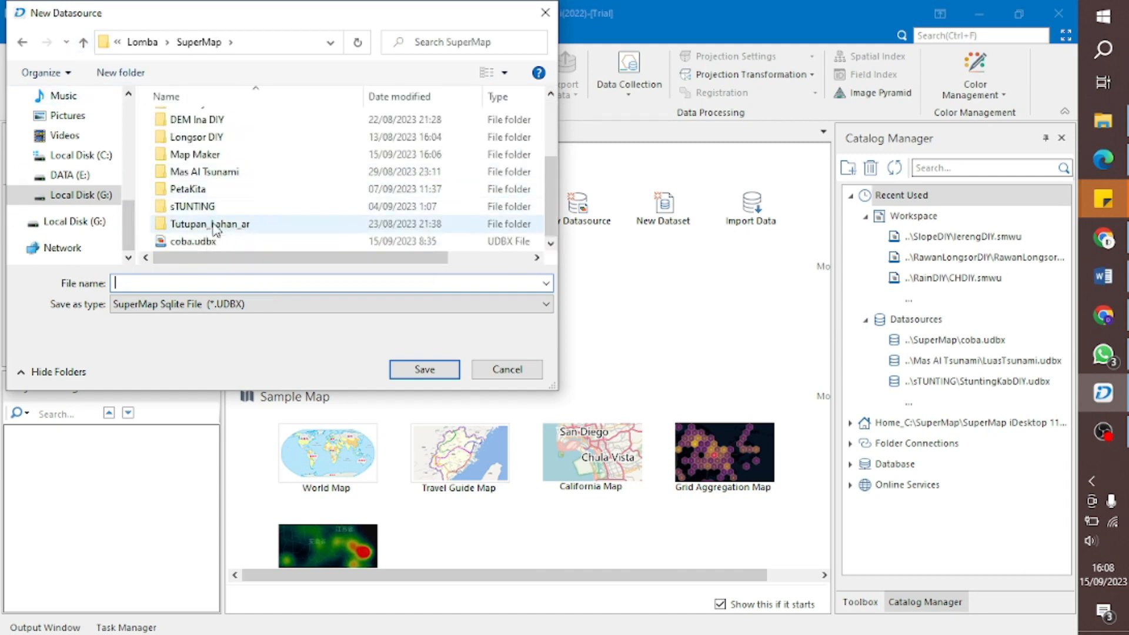
pyautogui.scroll(2, 238, 223)
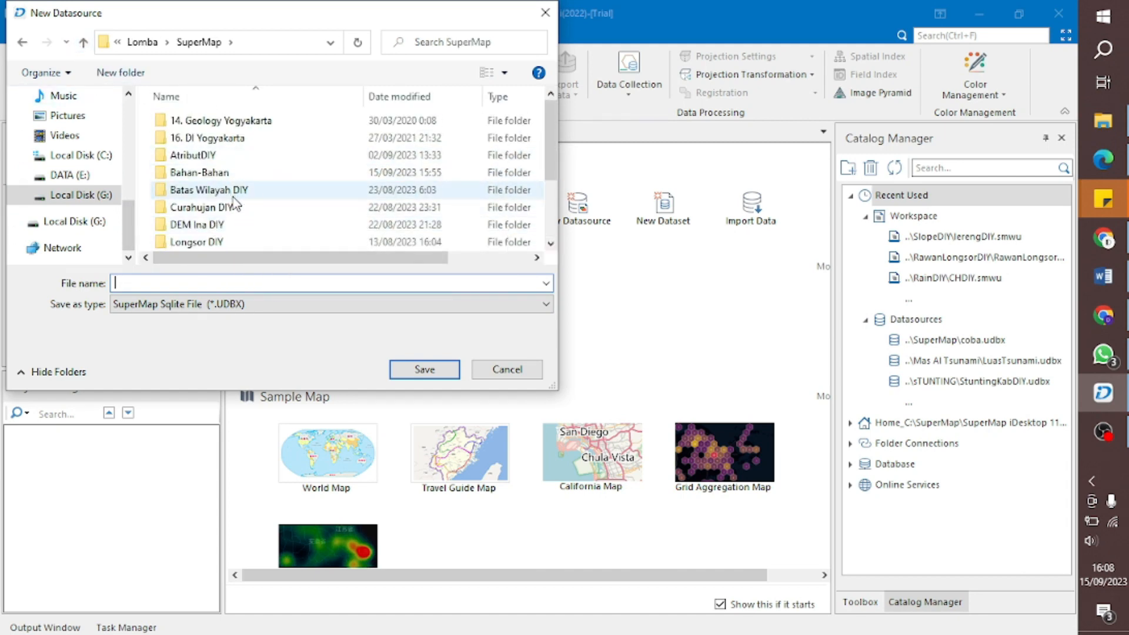
pyautogui.scroll(-2, 241, 170)
pyautogui.scroll(2, 238, 194)
pyautogui.scroll(-2, 224, 173)
pyautogui.doubleClick(218, 154)
pyautogui.rightClick(220, 137)
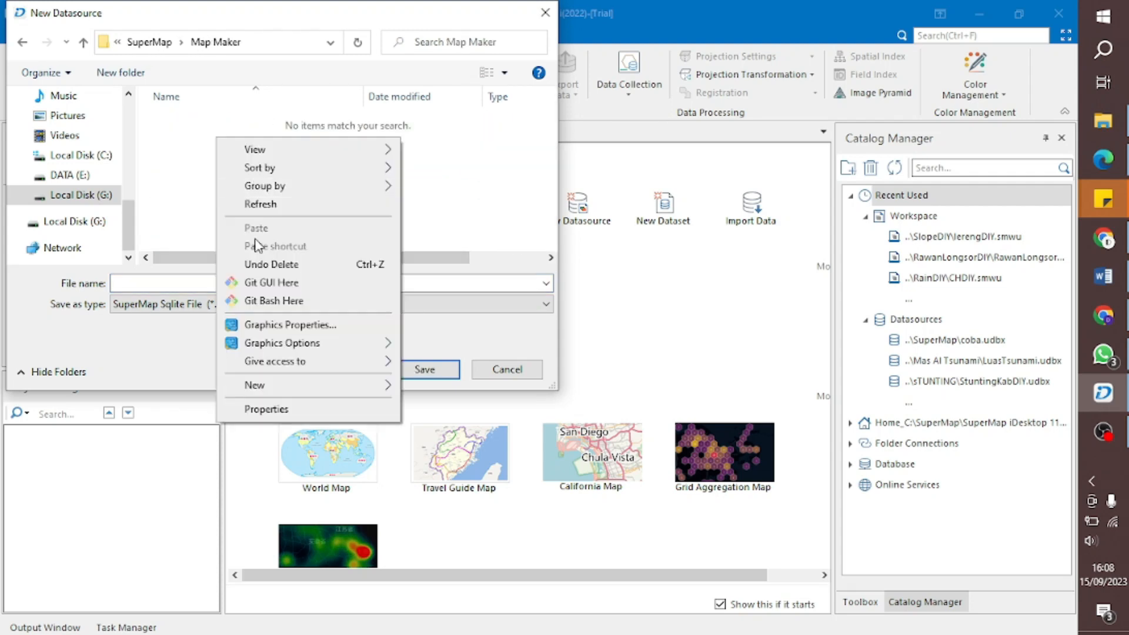
pyautogui.moveTo(290, 382)
pyautogui.click(423, 383)
pyautogui.write('Tsunami')
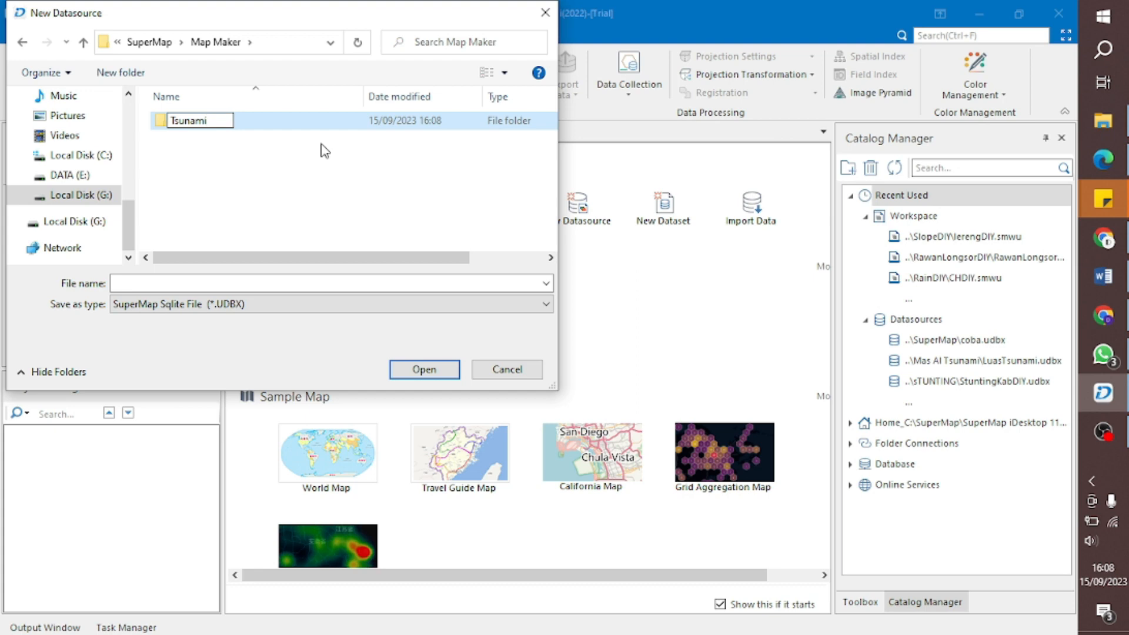
pyautogui.press('Return')
# - Create the new SuperMap Sqlite (UDBX) datasource named Tsunami inside the Tsunami folder
pyautogui.doubleClick(241, 121)
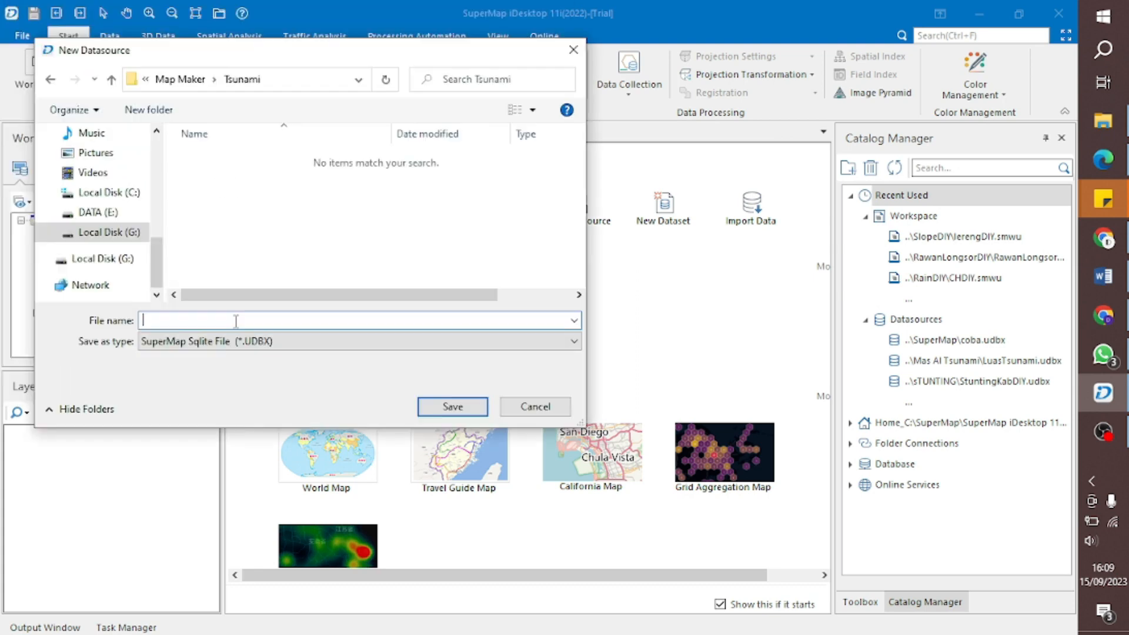
pyautogui.write('Tsunami')
pyautogui.click(452, 407)
# - Start a dataset import into the Tsunami datasource and browse to the Raw Data Tsunami folder for source files
pyautogui.rightClick(97, 247)
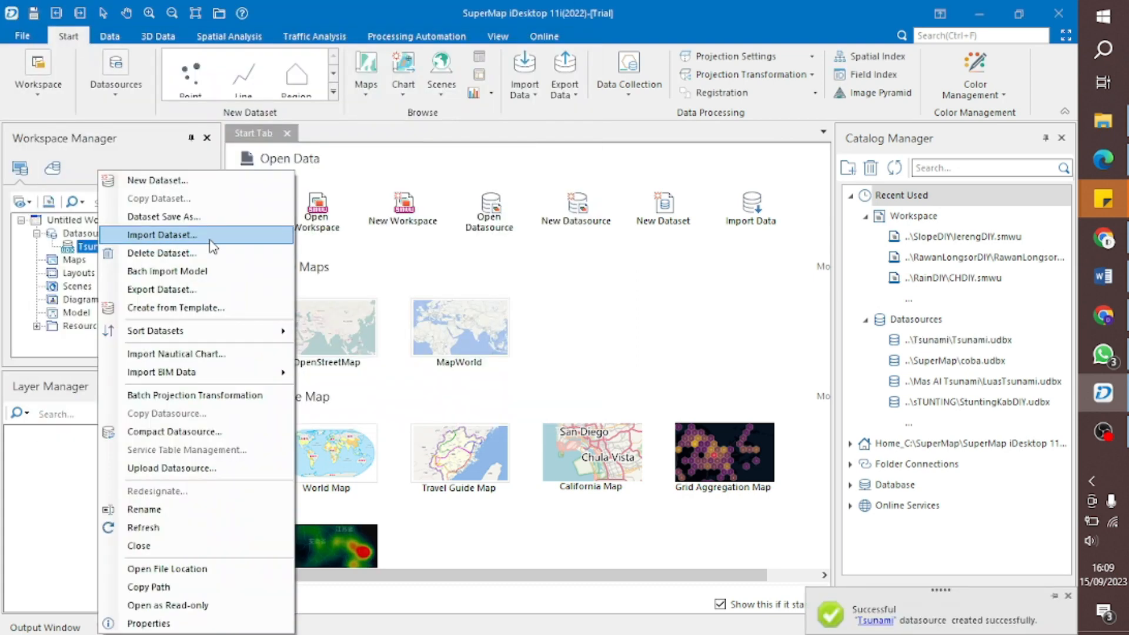
pyautogui.click(212, 246)
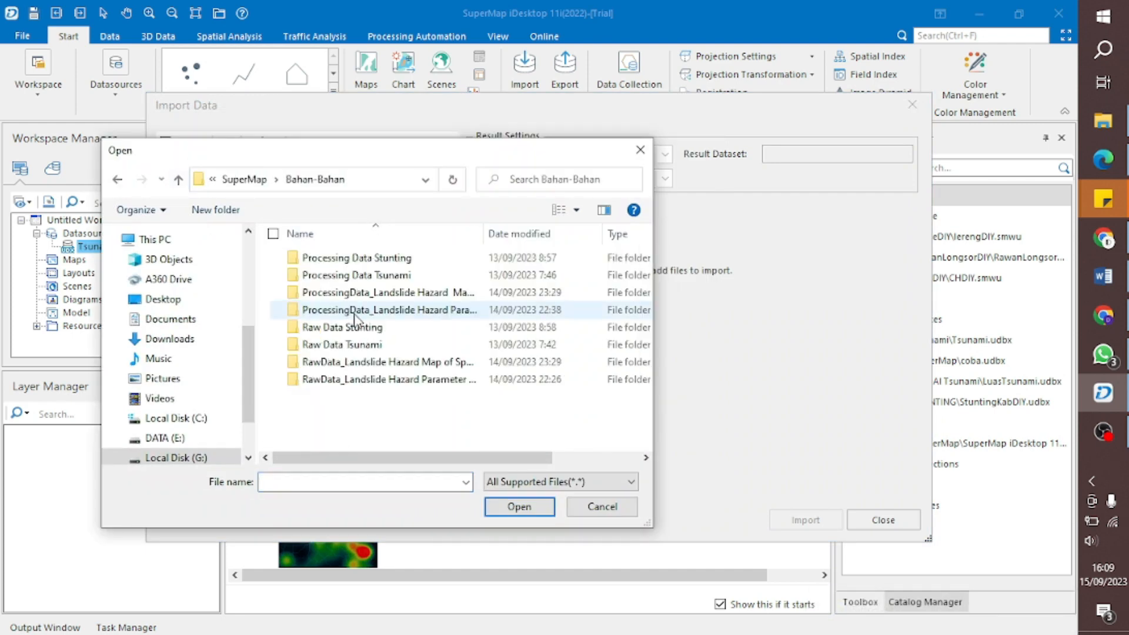
pyautogui.doubleClick(358, 344)
pyautogui.scroll(-2, 376, 359)
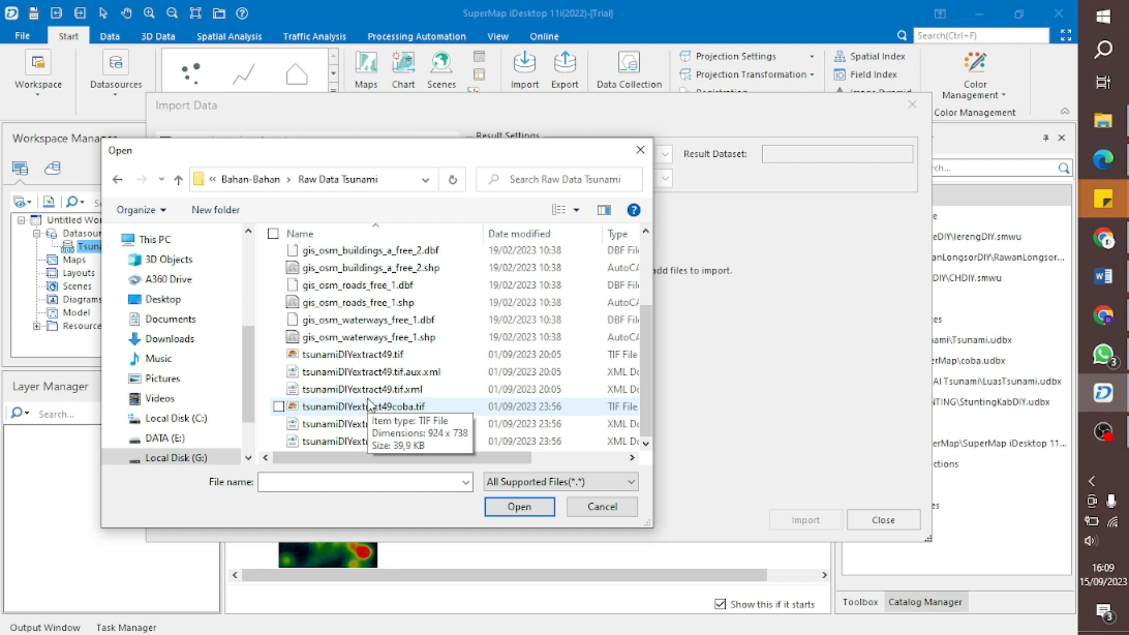
# - Switch to a new maximized Chrome window and open the inaRISK website
pyautogui.rightClick(1103, 316)
pyautogui.click(1020, 444)
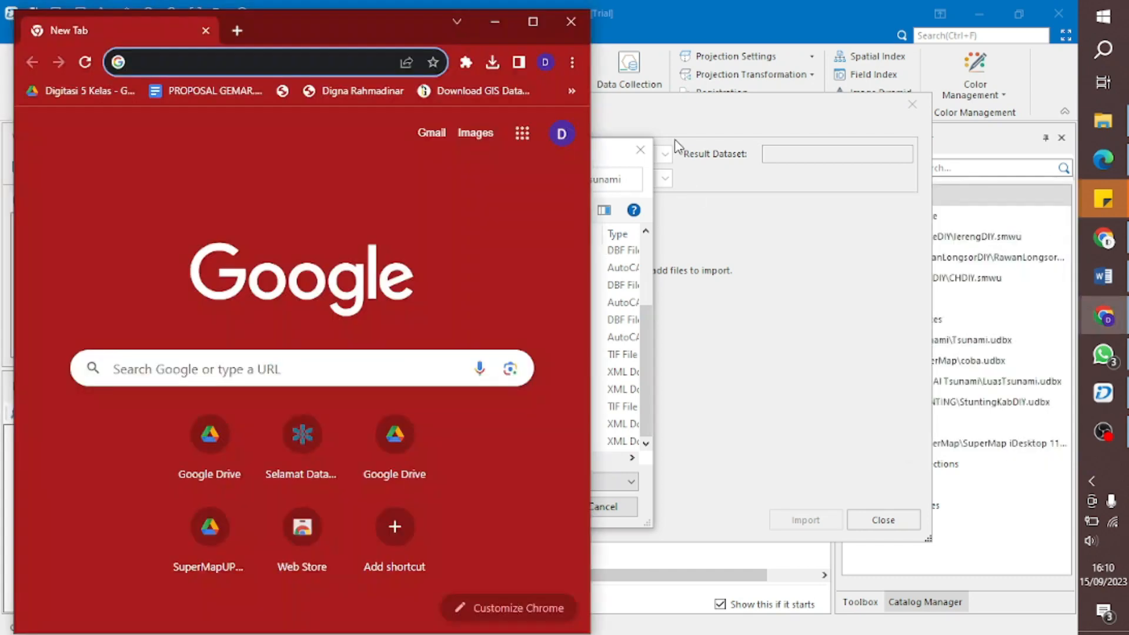
pyautogui.click(529, 22)
pyautogui.click(344, 50)
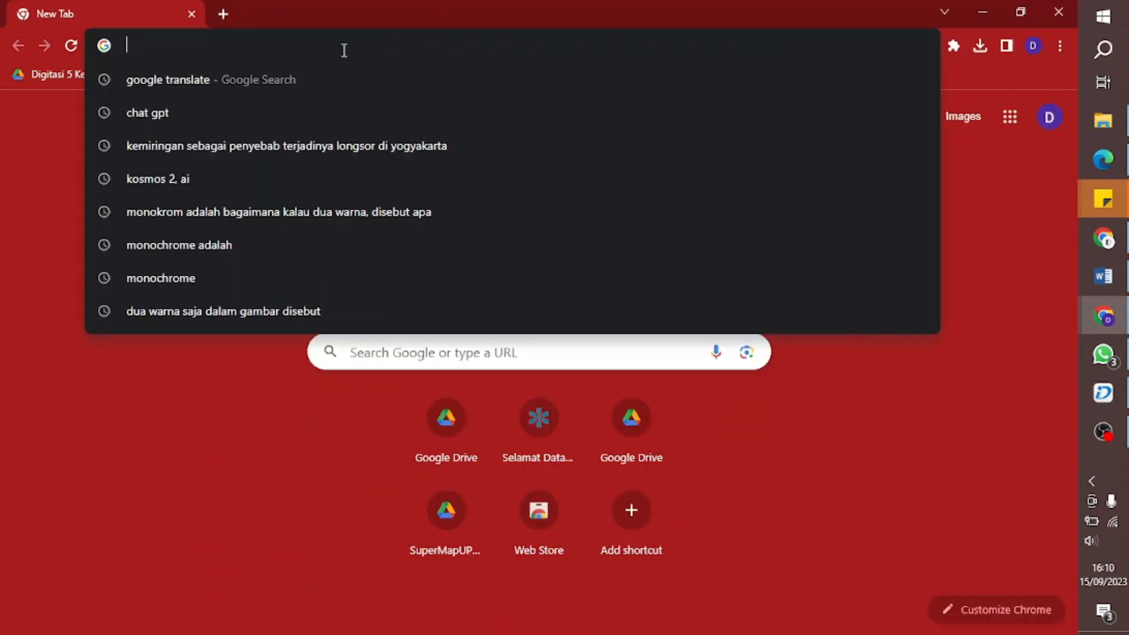
pyautogui.write('Inarisk')
pyautogui.press('Return')
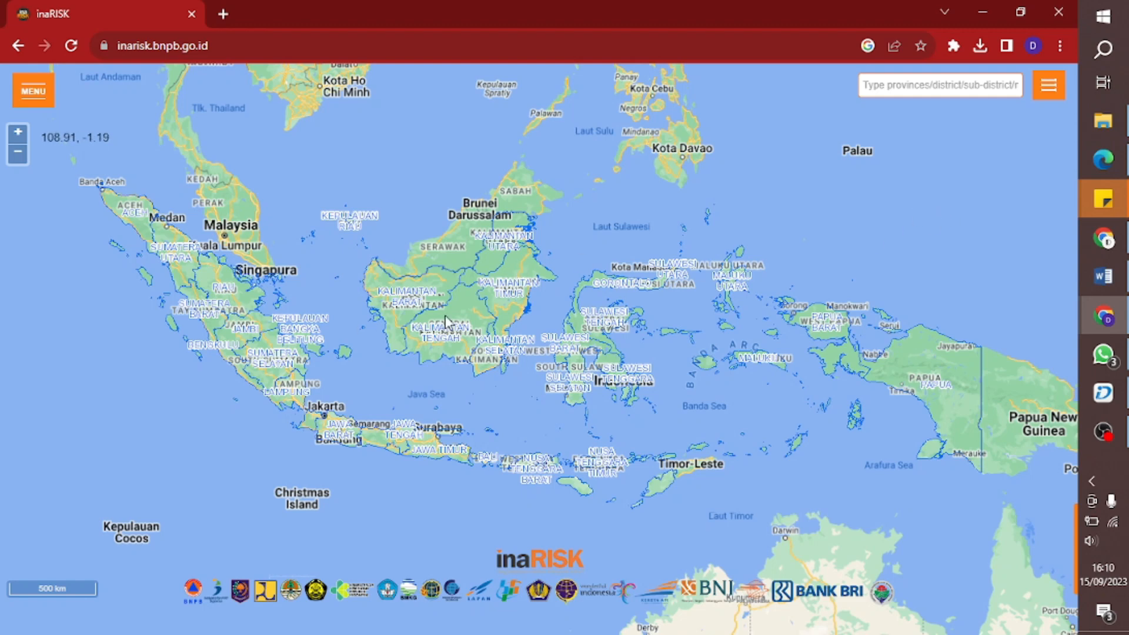
# - Apply the Bahaya (hazard) layer for Tsunami to the inaRISK map
pyautogui.click(1048, 84)
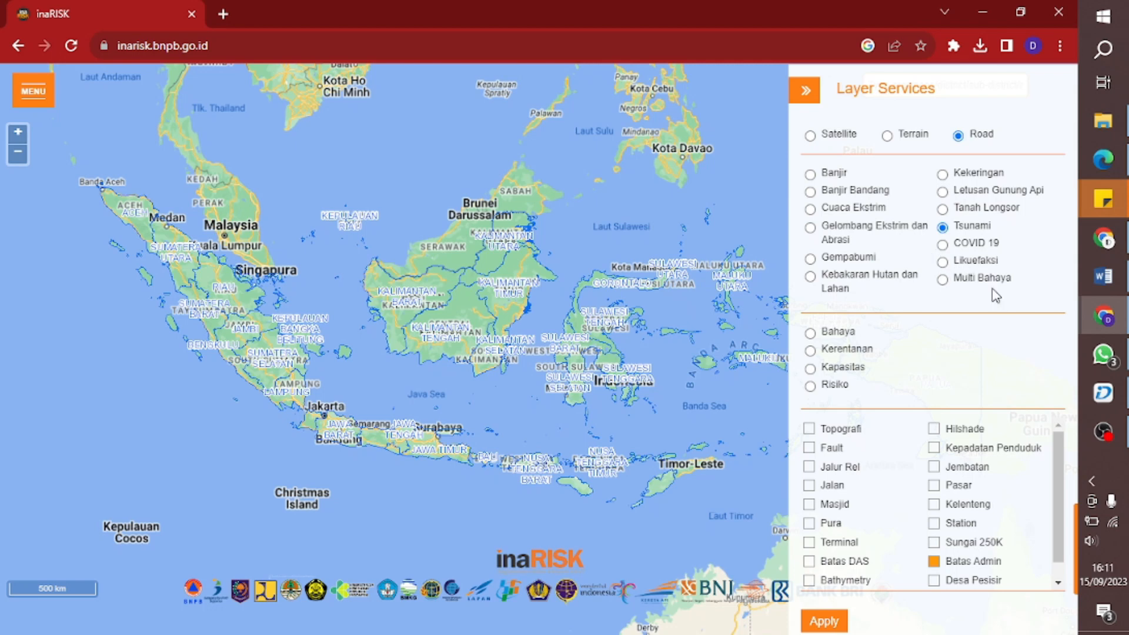
pyautogui.click(868, 332)
pyautogui.click(832, 624)
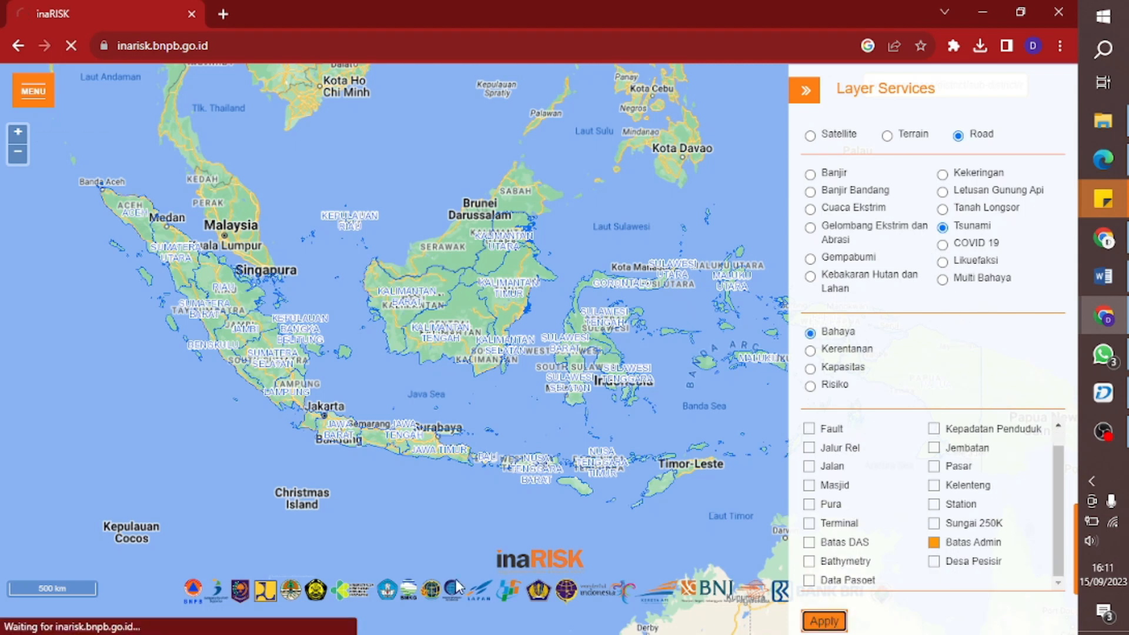
# - Examine the tsunami hazard along the southern coast of Yogyakarta, including the Luas Bahaya figure and hazard index legend
pyautogui.scroll(5, 450, 458)
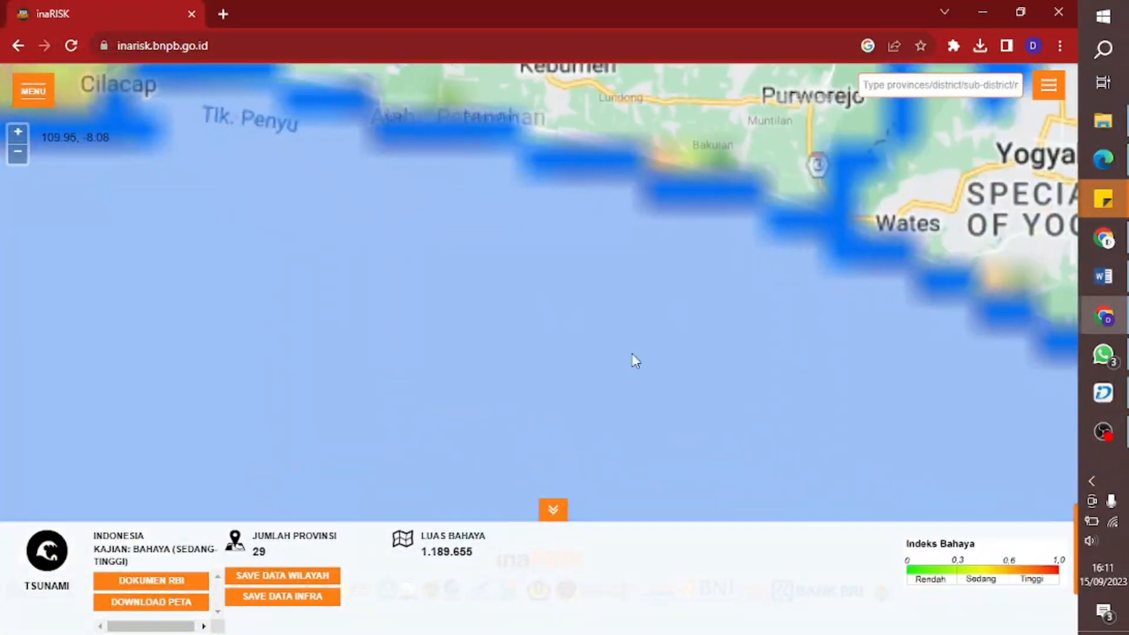
pyautogui.moveTo(632, 354); pyautogui.dragTo(501, 368)
pyautogui.scroll(1, 478, 362)
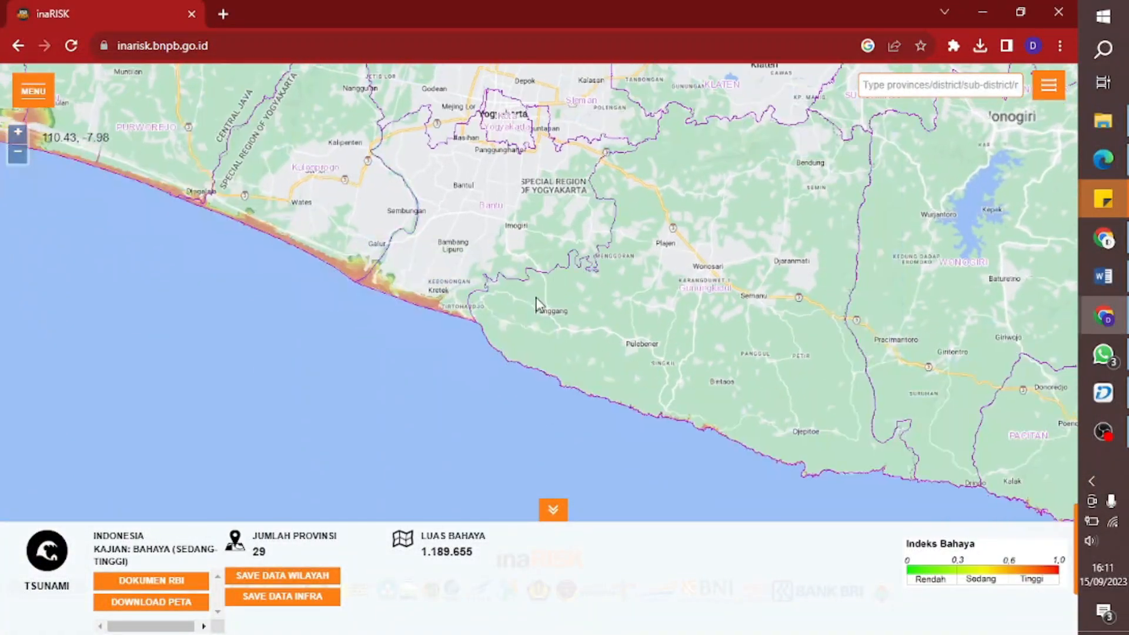
pyautogui.scroll(1, 535, 301)
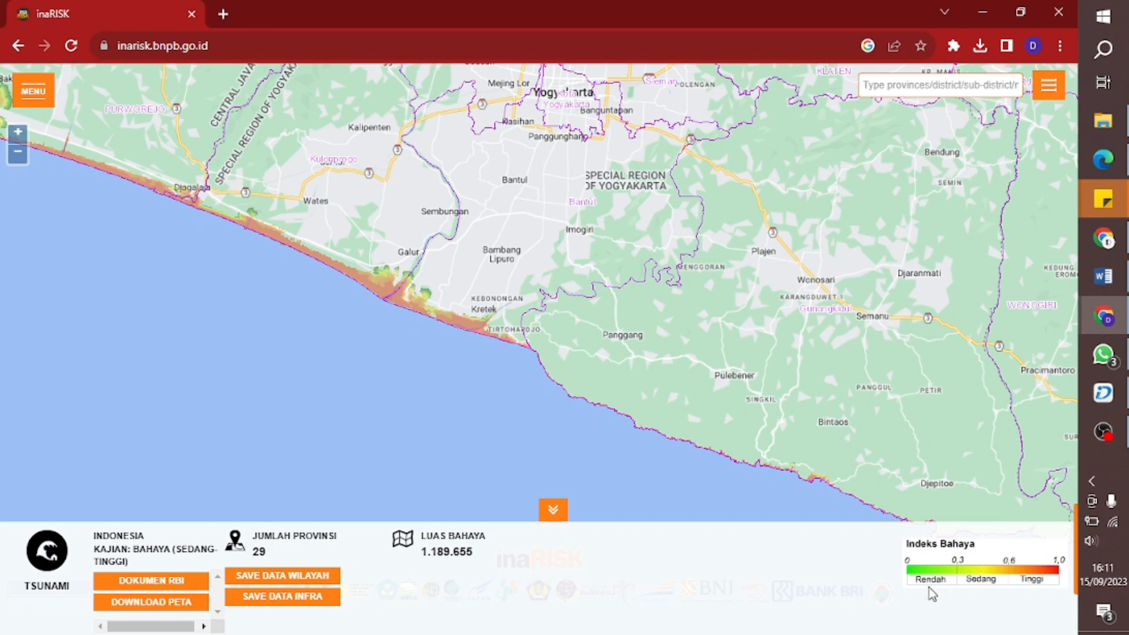
pyautogui.moveTo(463, 485); pyautogui.dragTo(435, 429)
pyautogui.moveTo(445, 333); pyautogui.dragTo(431, 447)
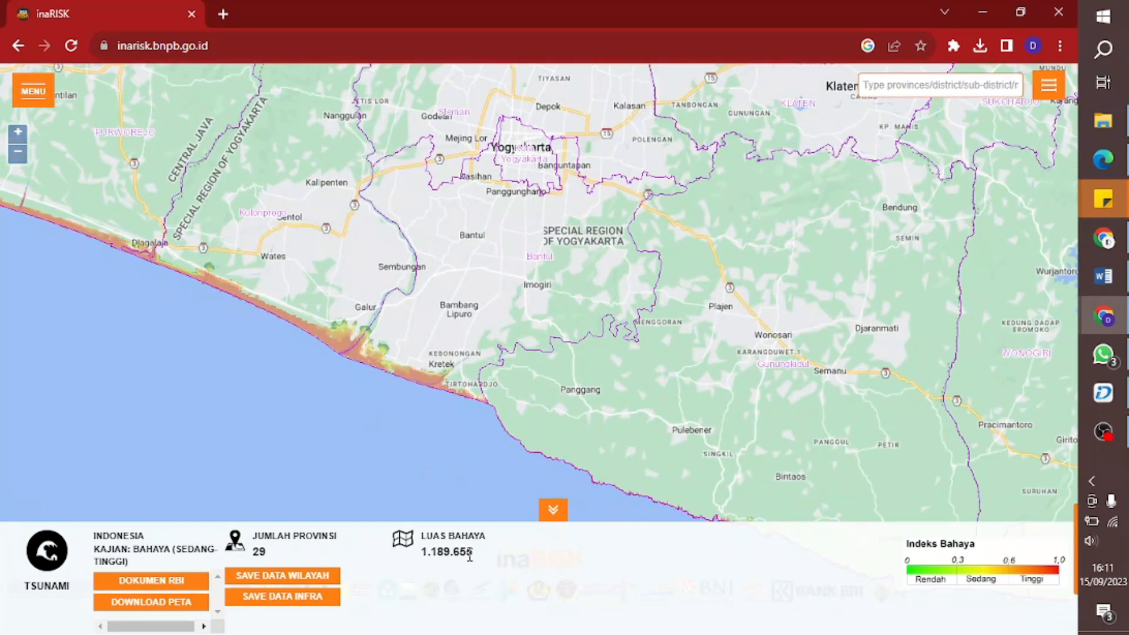
pyautogui.moveTo(494, 566); pyautogui.dragTo(531, 523)
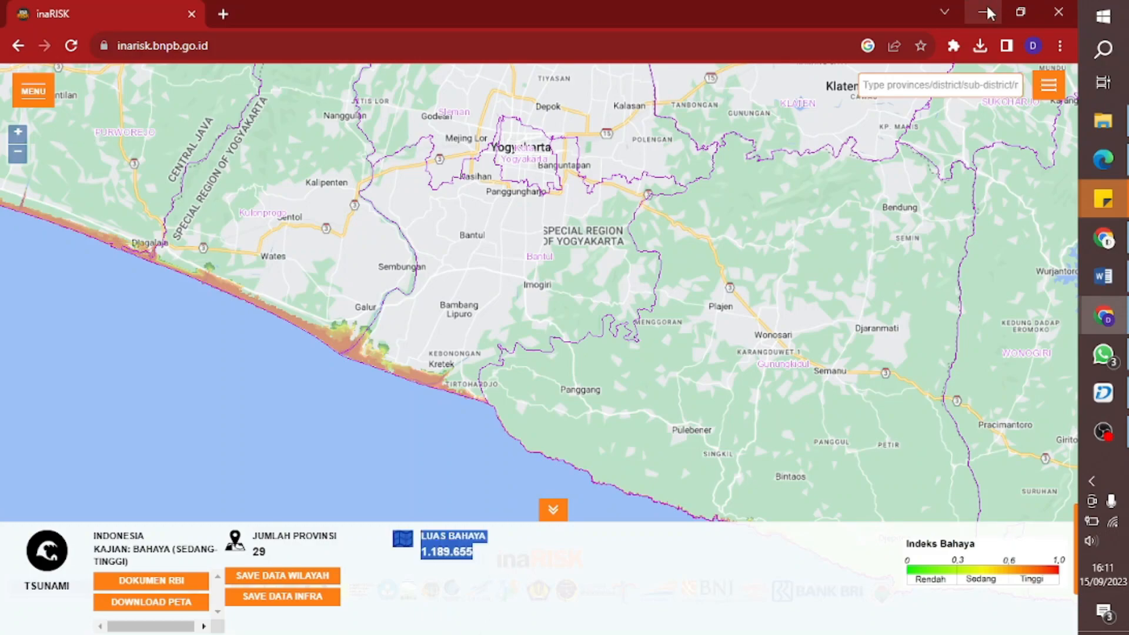
# - Return to SuperMap iDesktop and import tsunamiDIYextract49.tif into the Tsunami datasource with the type set to Raster
pyautogui.click(988, 13)
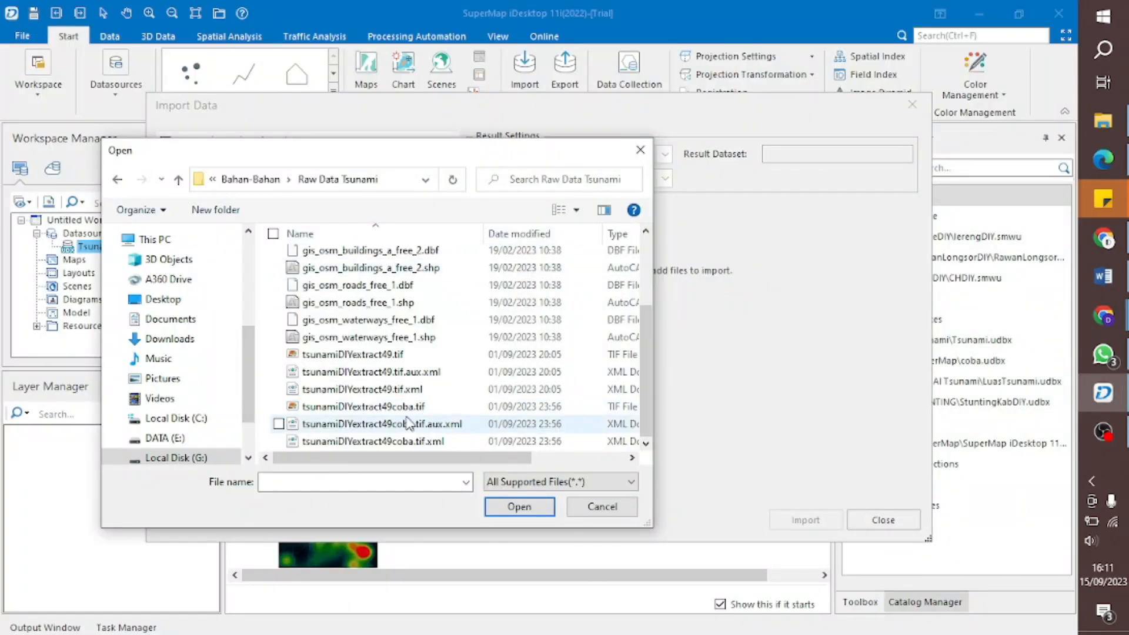
pyautogui.click(347, 355)
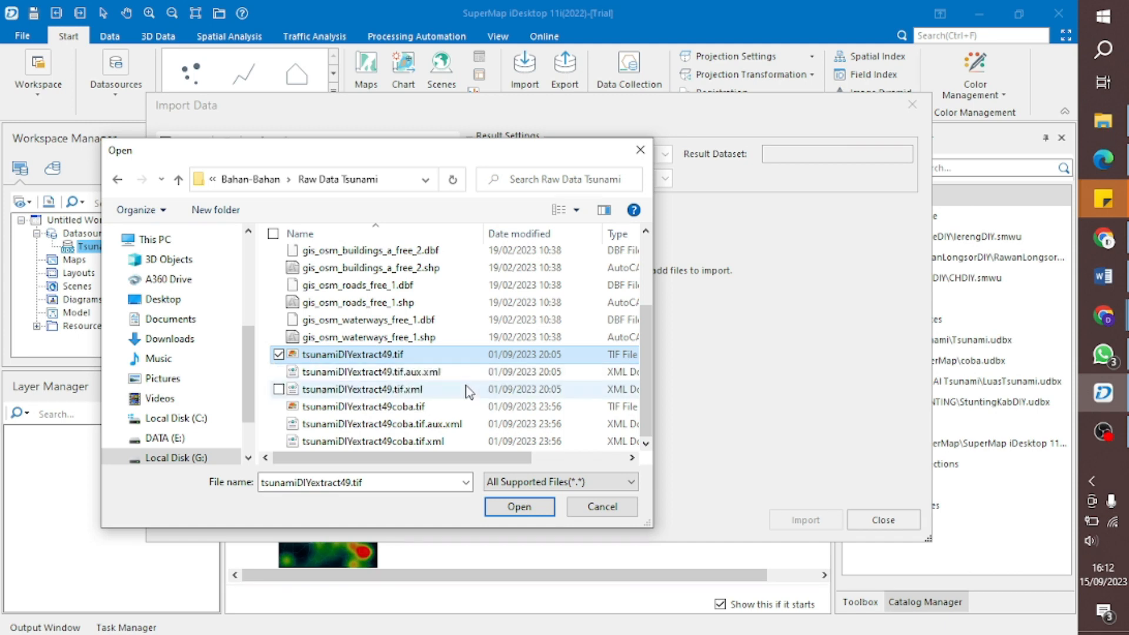
pyautogui.click(518, 507)
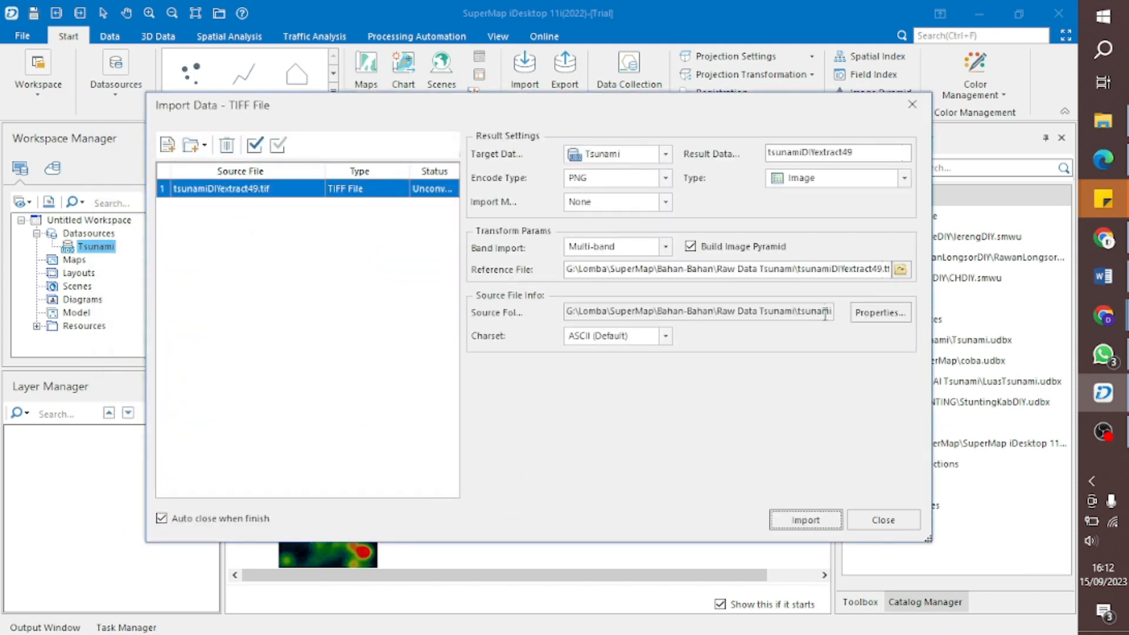
pyautogui.click(904, 177)
pyautogui.click(782, 213)
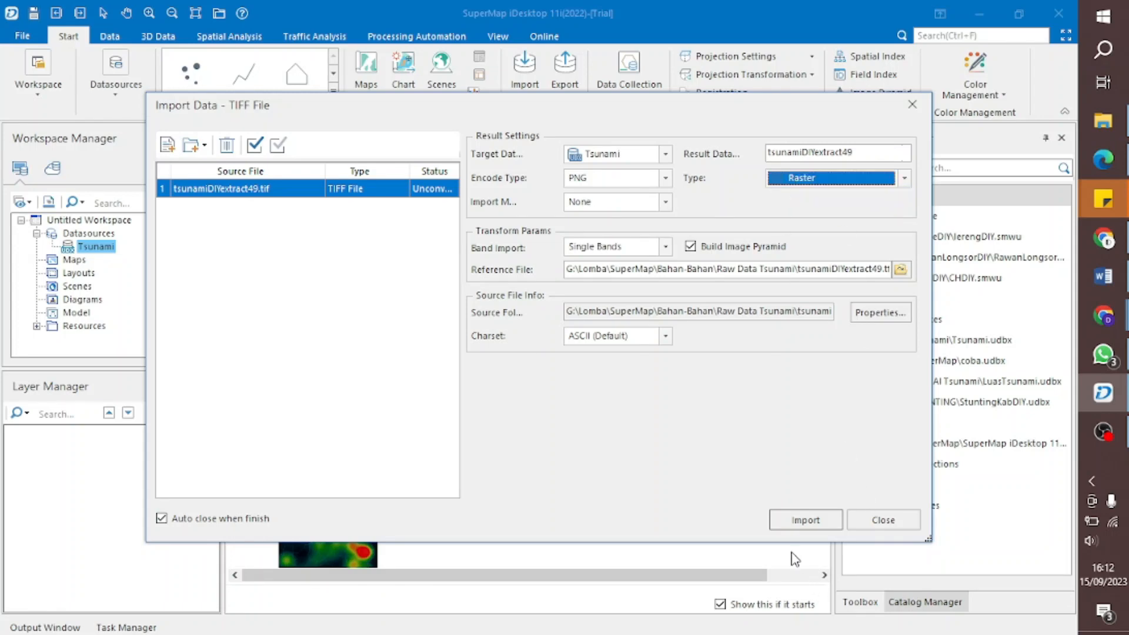
pyautogui.click(806, 520)
# - Widen the workspace tree and look through the imported tsunamiDIYextract49 band datasets
pyautogui.moveTo(222, 303); pyautogui.dragTo(306, 303)
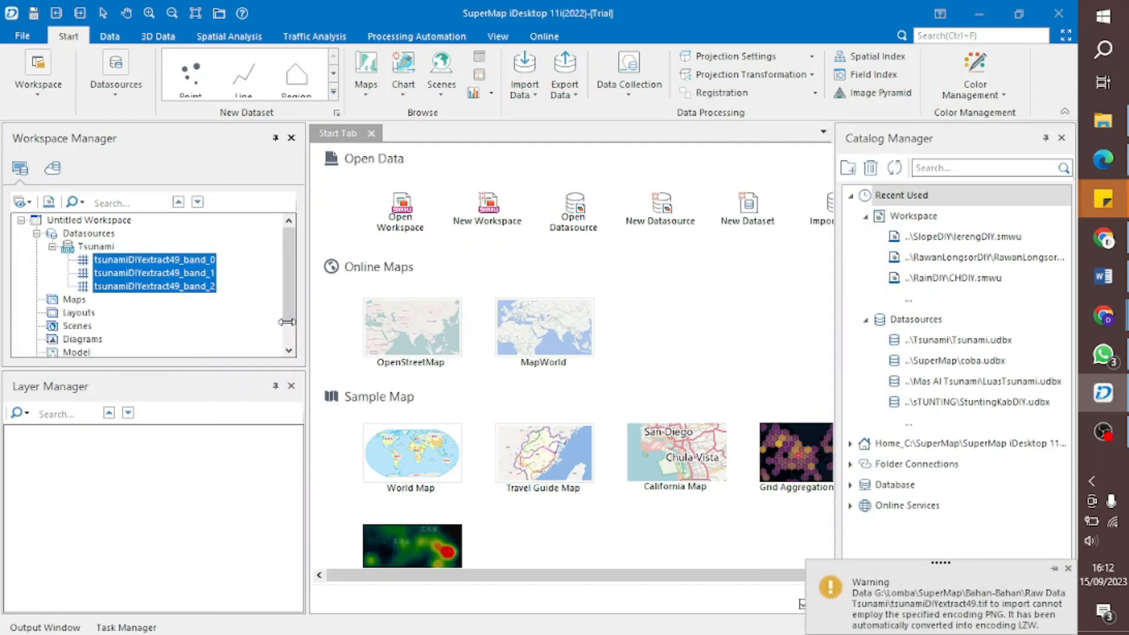
pyautogui.click(232, 260)
pyautogui.click(212, 272)
pyautogui.click(207, 287)
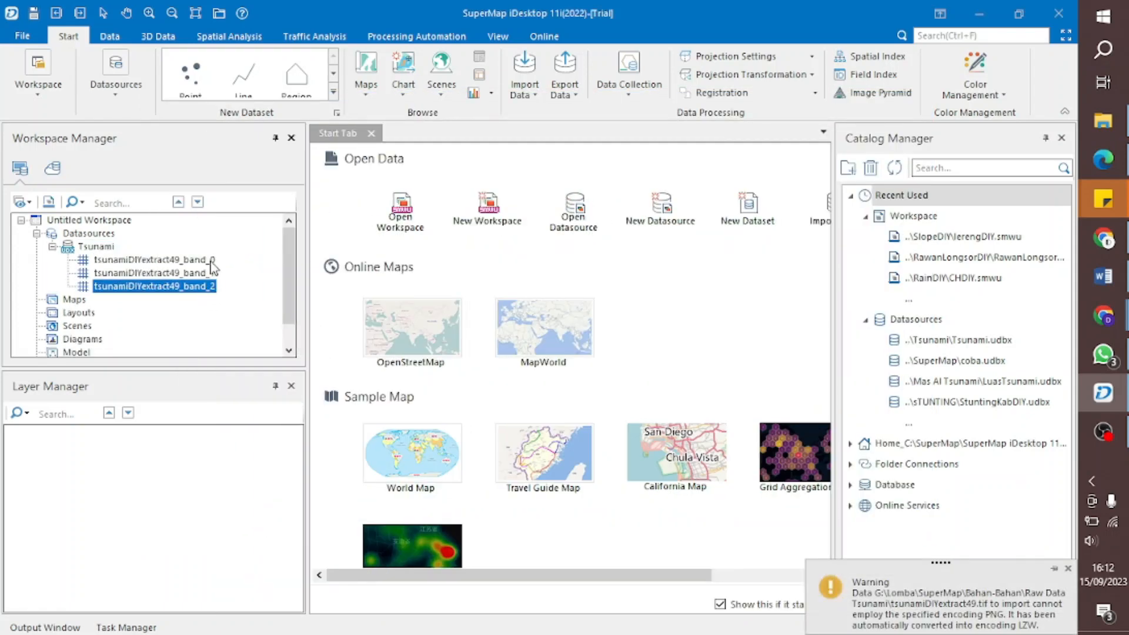
pyautogui.click(213, 260)
pyautogui.click(204, 273)
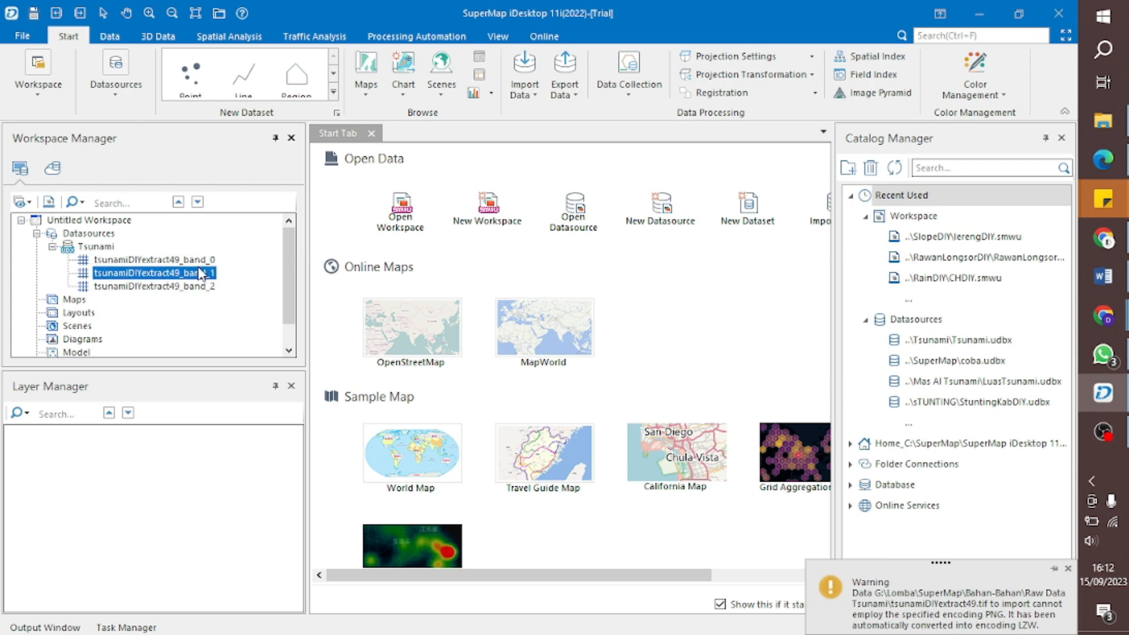
# - Import tsunamiDIYextract49.tif into the Tsunami datasource again, this time with the type set to Image
pyautogui.rightClick(97, 245)
pyautogui.click(247, 229)
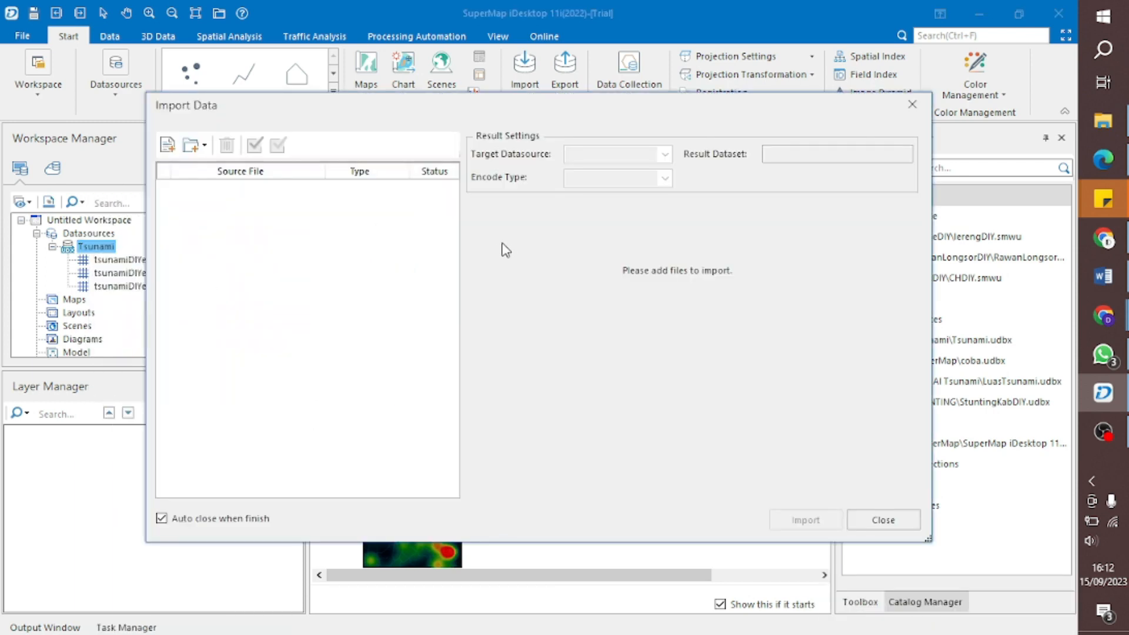
pyautogui.click(166, 145)
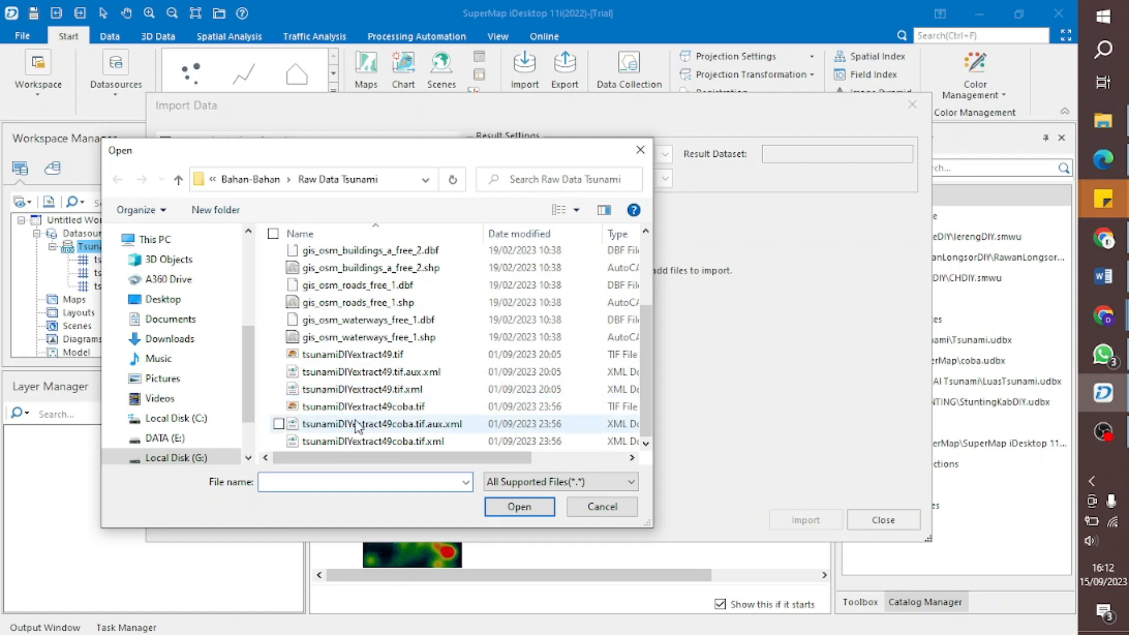
pyautogui.click(360, 406)
pyautogui.doubleClick(360, 354)
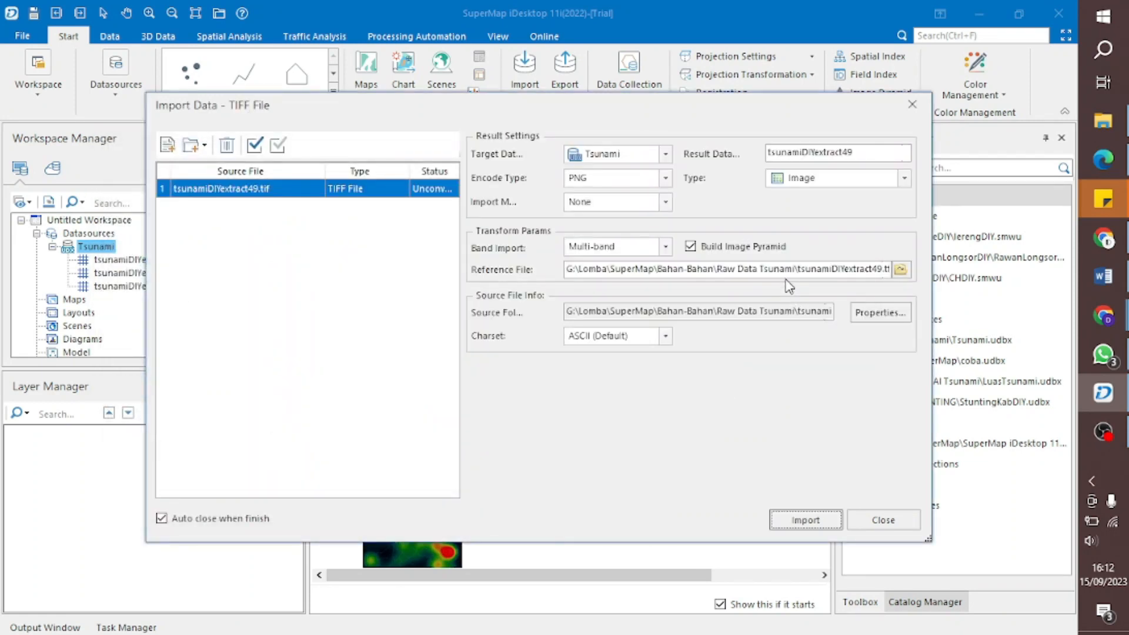
pyautogui.click(826, 178)
pyautogui.click(817, 193)
pyautogui.click(806, 521)
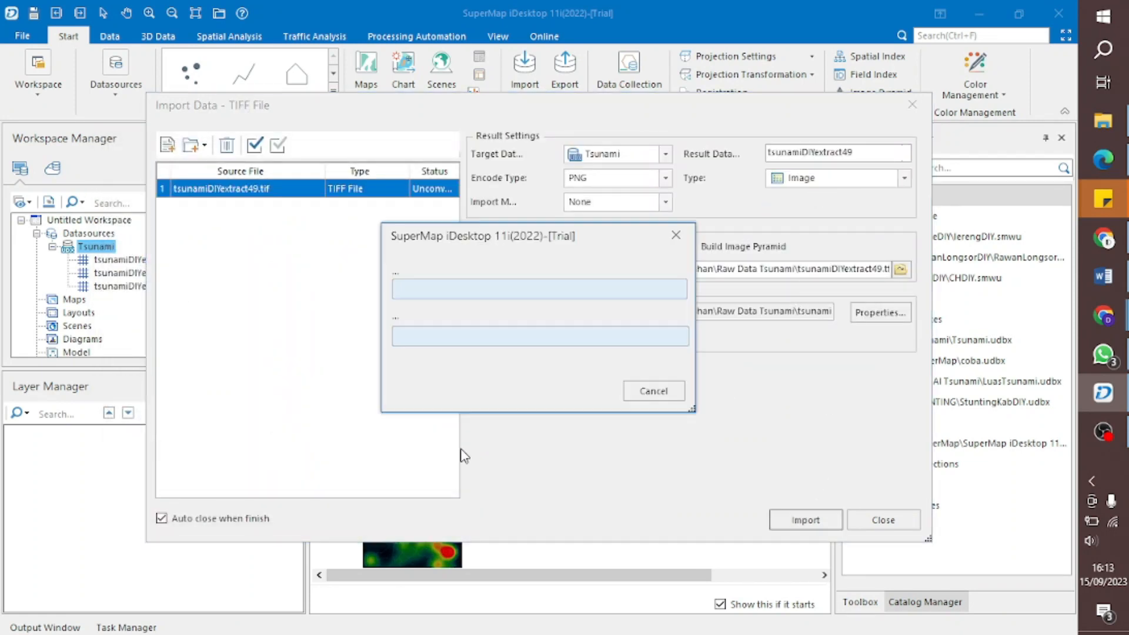
# - Add the tsunamiDIYextract49 image dataset to a new map and view the coastline
pyautogui.rightClick(178, 297)
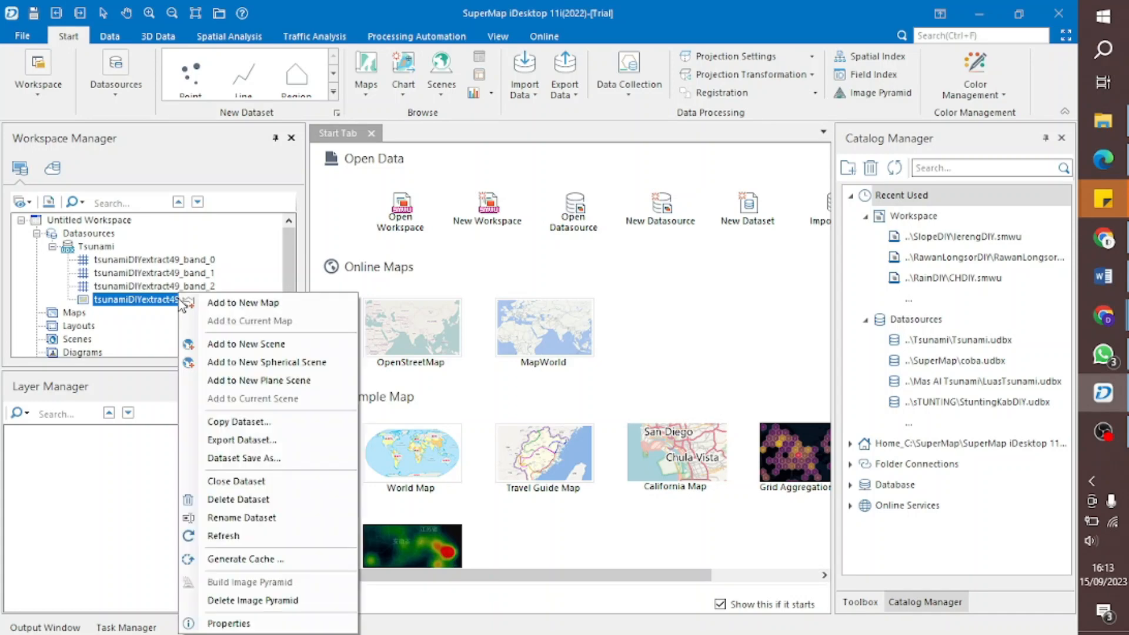
pyautogui.click(277, 310)
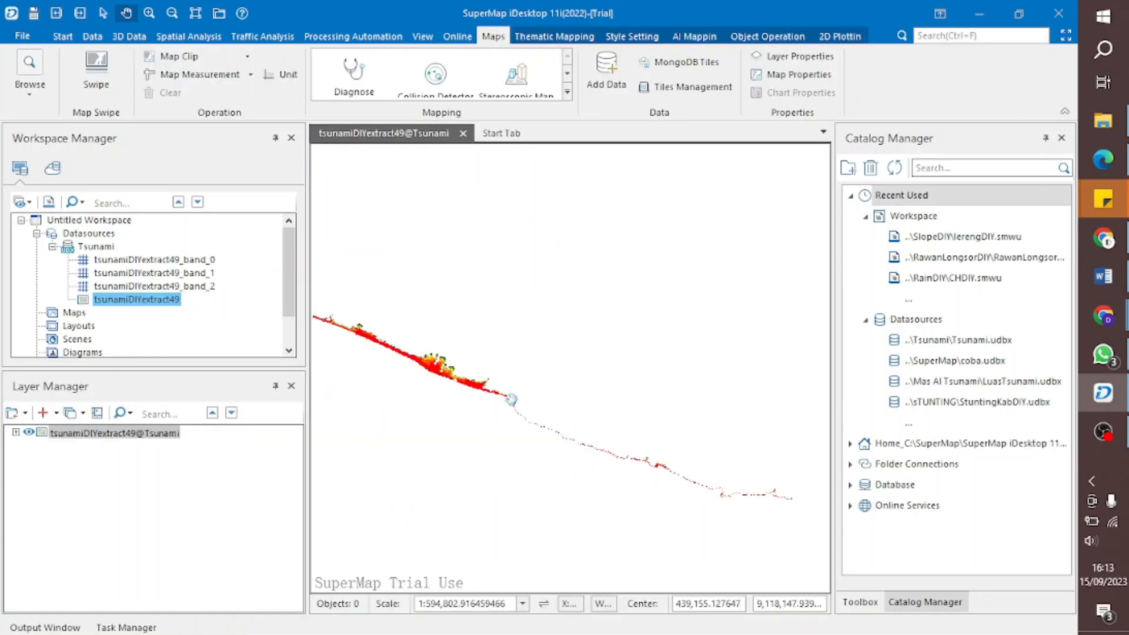
pyautogui.moveTo(511, 400); pyautogui.dragTo(537, 401)
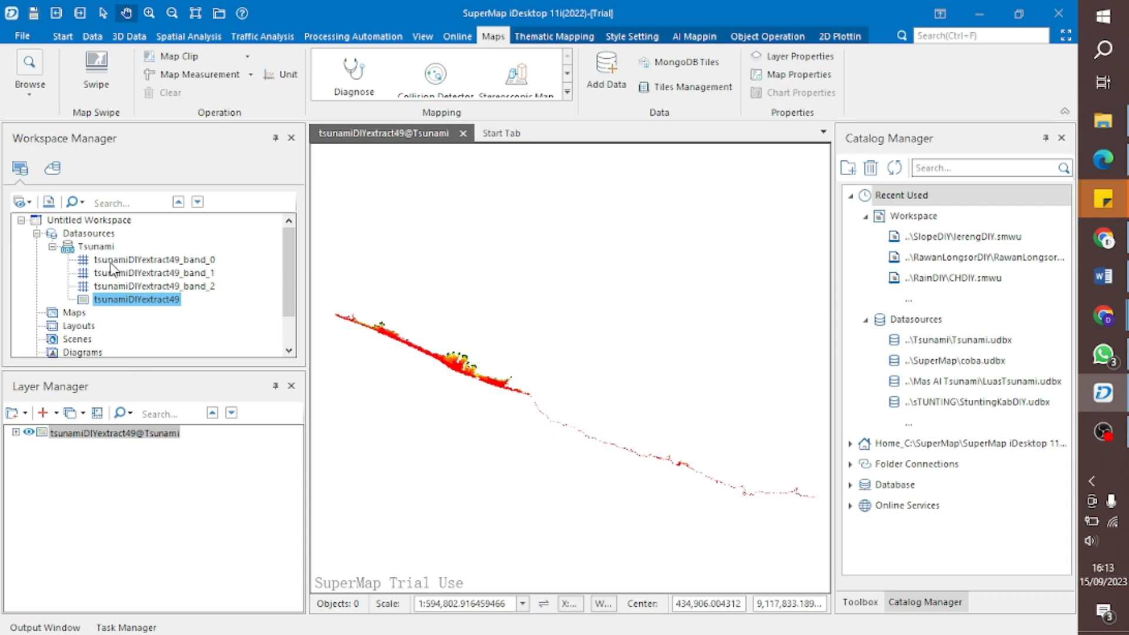
# - Start a dataset import for the Tsunami datasource and add DIY49.shp from the Raw Data Tsunami folder
pyautogui.rightClick(94, 234)
pyautogui.rightClick(87, 246)
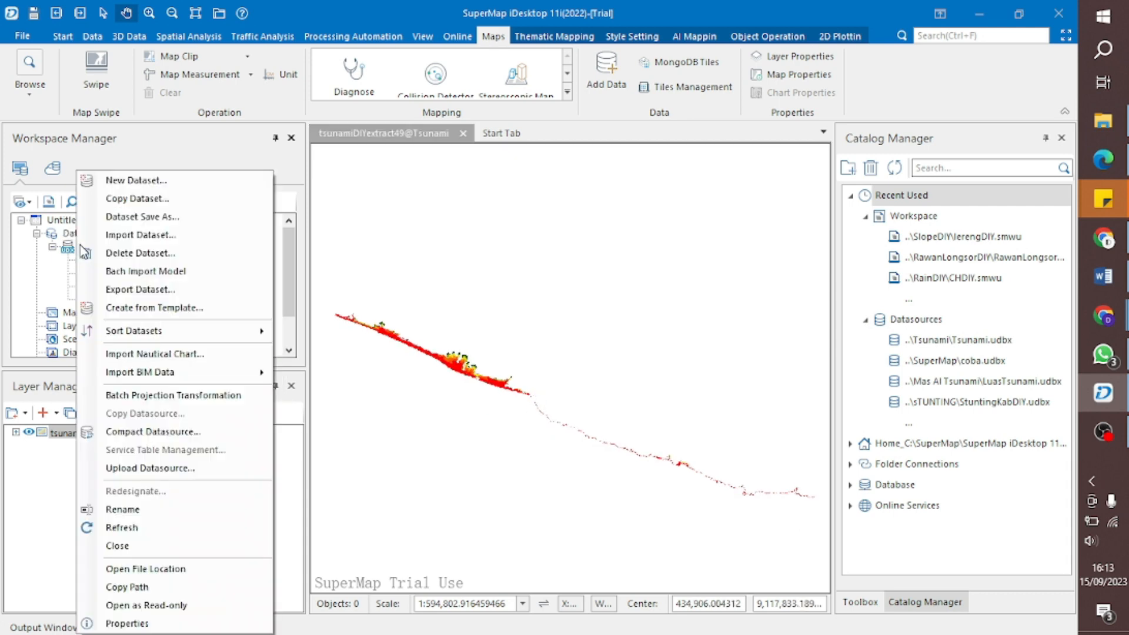
pyautogui.click(135, 246)
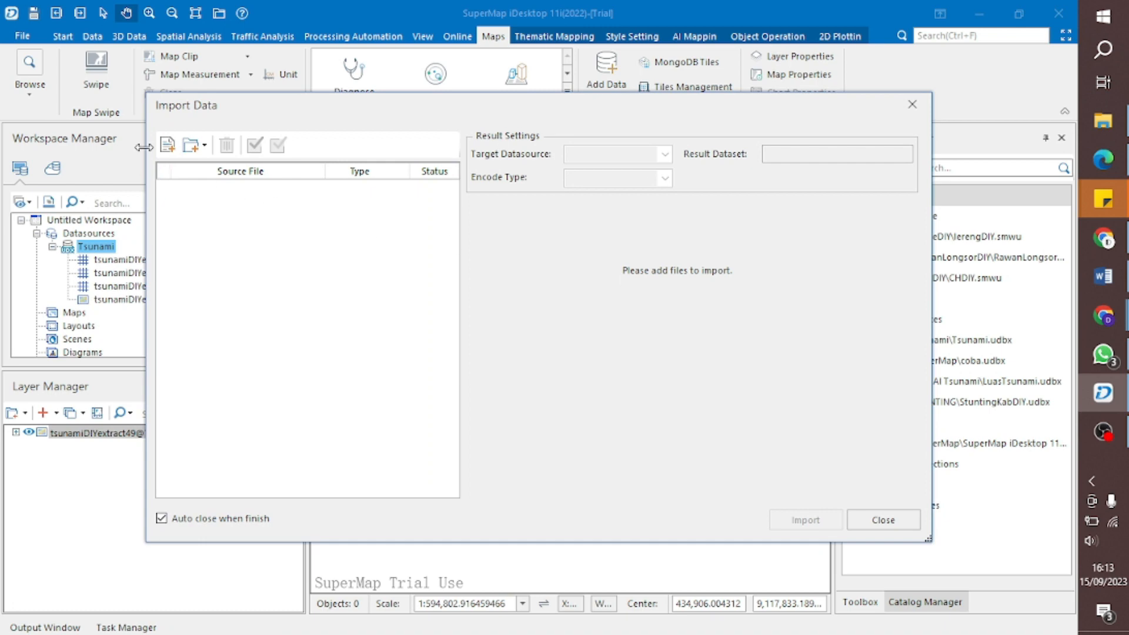
pyautogui.click(167, 145)
pyautogui.scroll(-2, 425, 338)
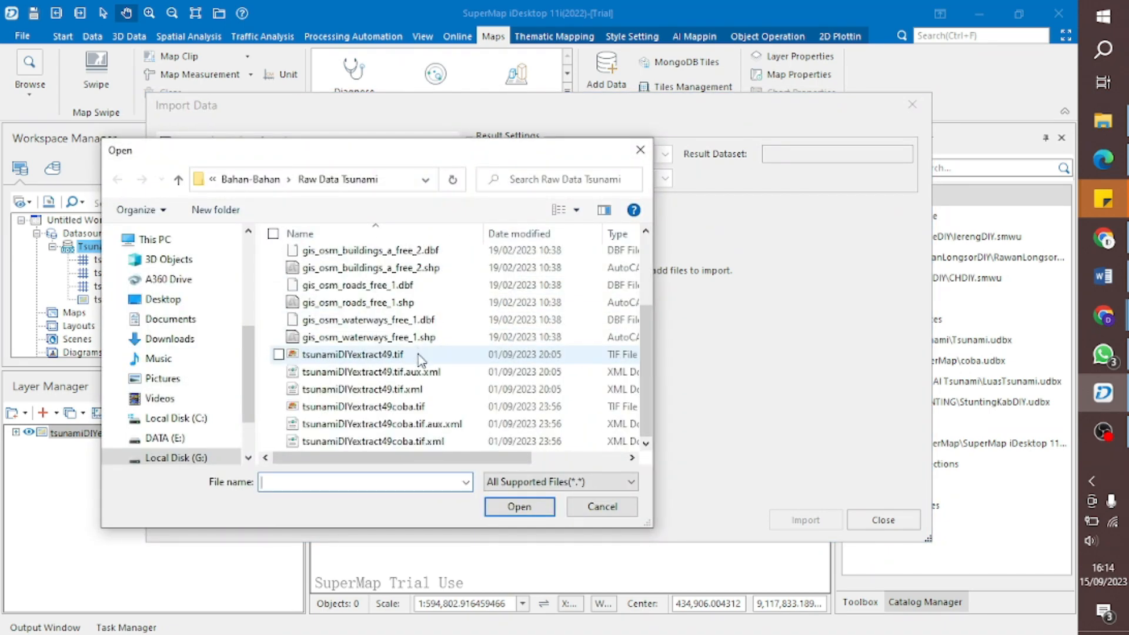
pyautogui.scroll(1, 333, 361)
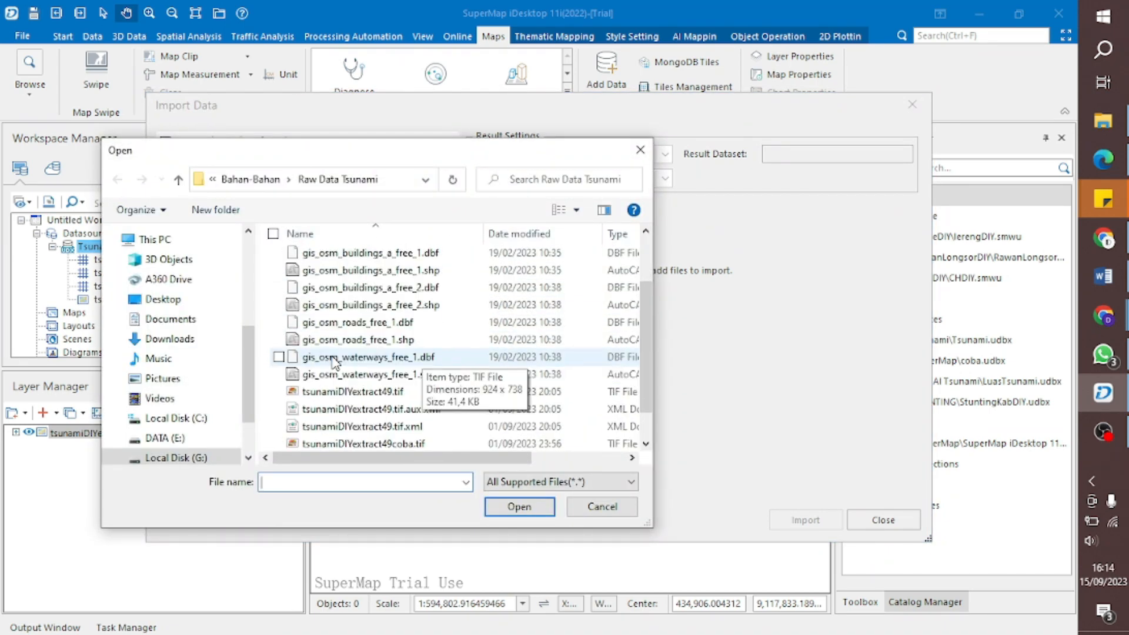
pyautogui.scroll(-1, 334, 361)
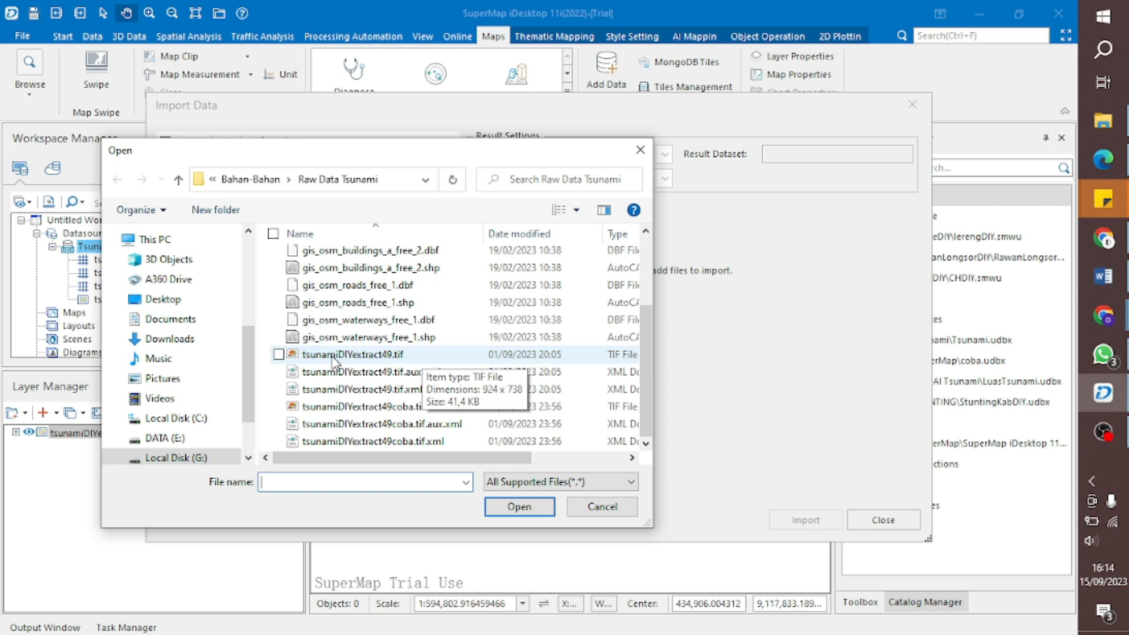
pyautogui.scroll(3, 334, 361)
pyautogui.click(323, 275)
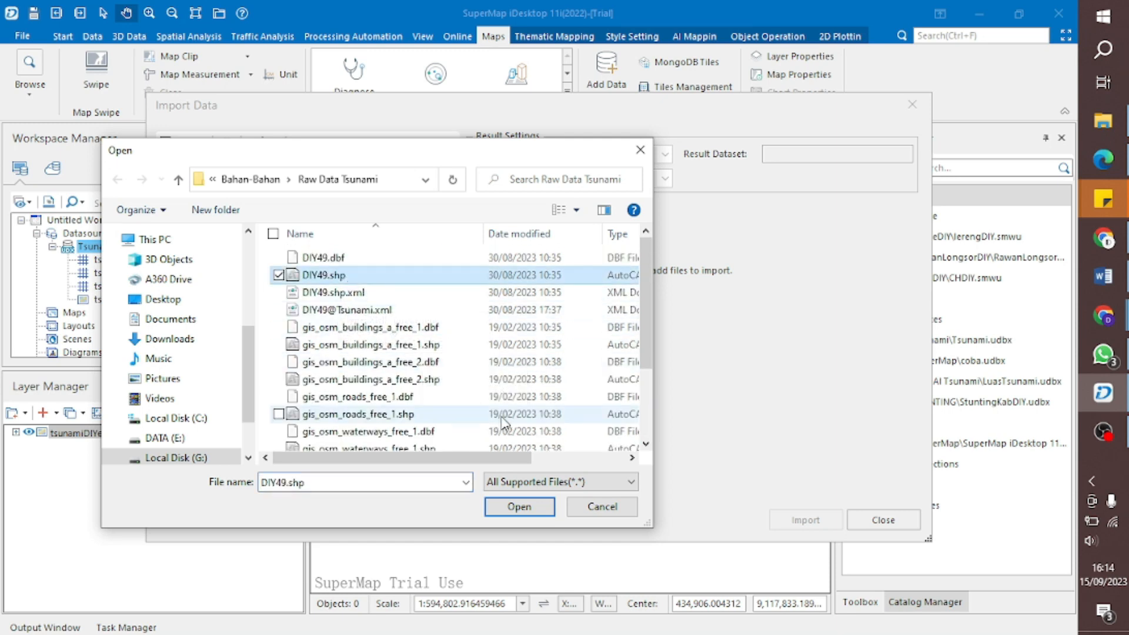
pyautogui.click(519, 507)
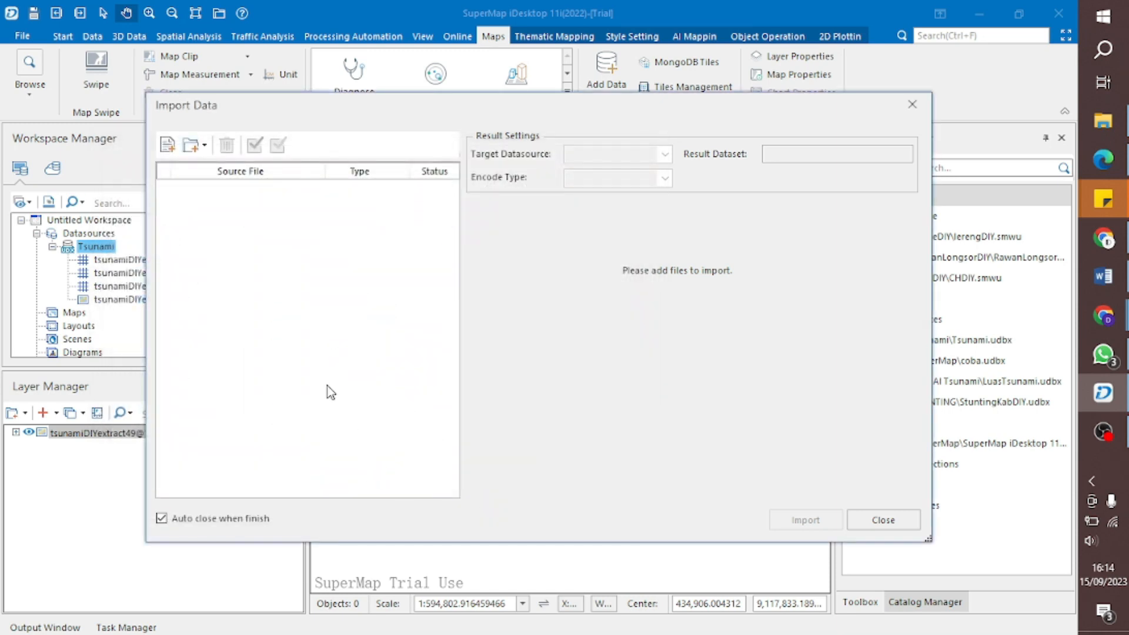
# - Set the import mode of DIY49.shp to Overwrite and import it into the Tsunami datasource
pyautogui.click(776, 180)
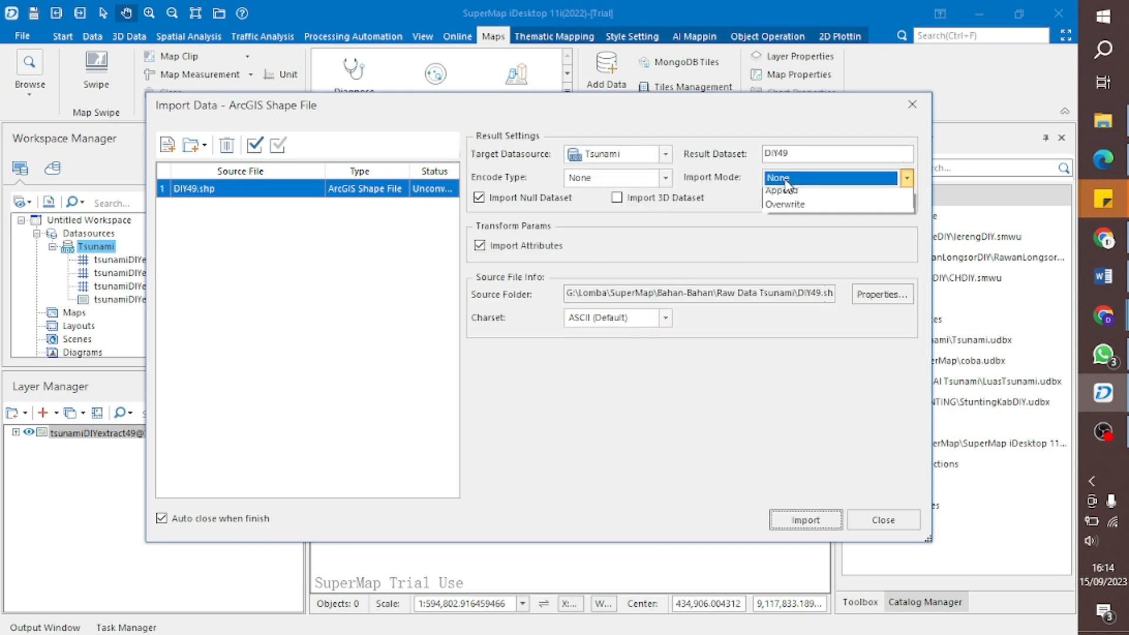
pyautogui.click(791, 224)
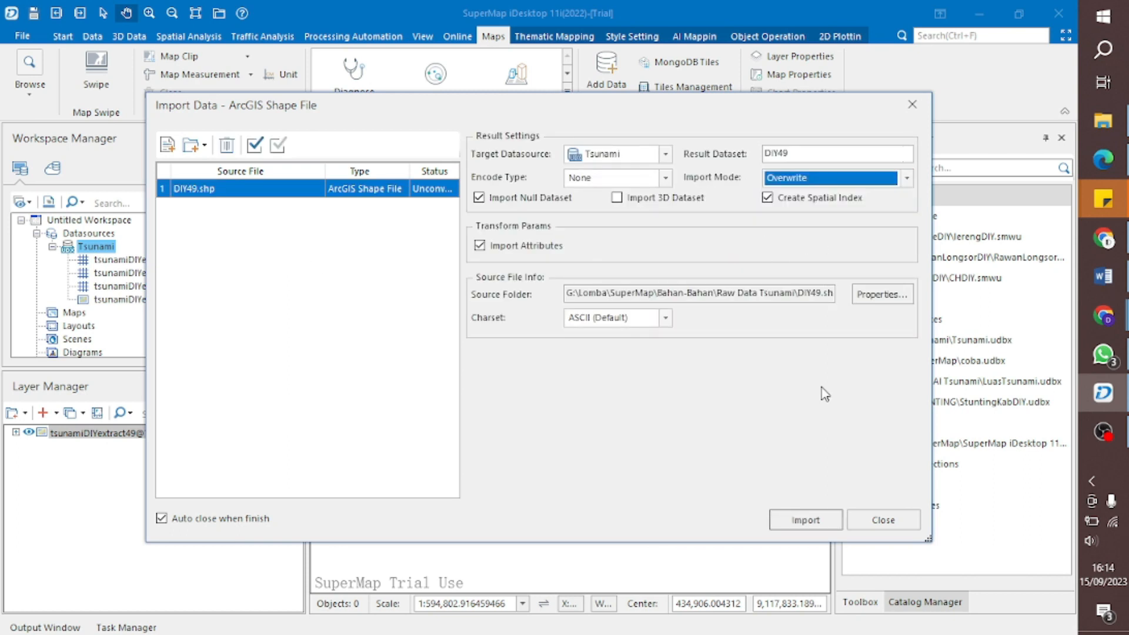
pyautogui.click(805, 520)
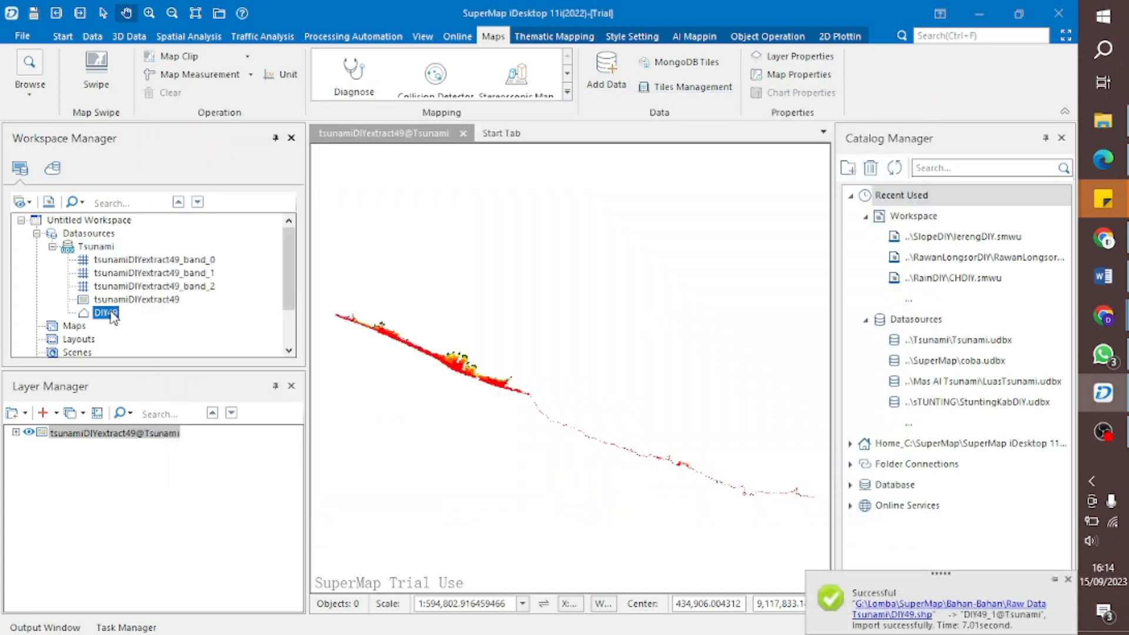
# - Add the DIY49 region dataset to the current map and place the tsunamiDIYextract49 layer above it
pyautogui.rightClick(112, 316)
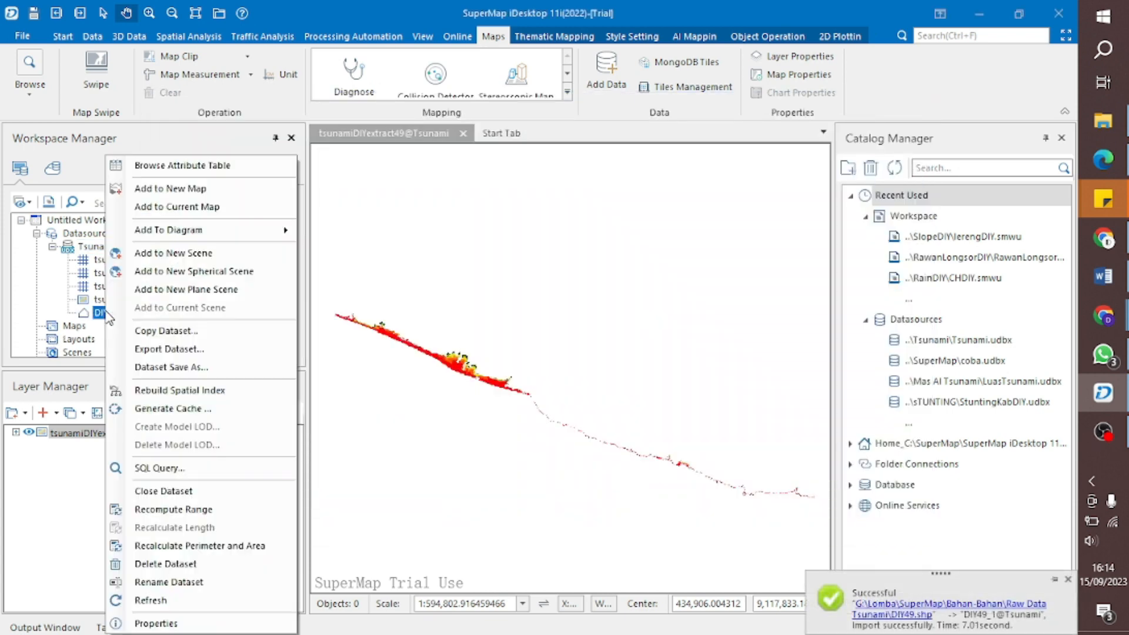
pyautogui.click(47, 469)
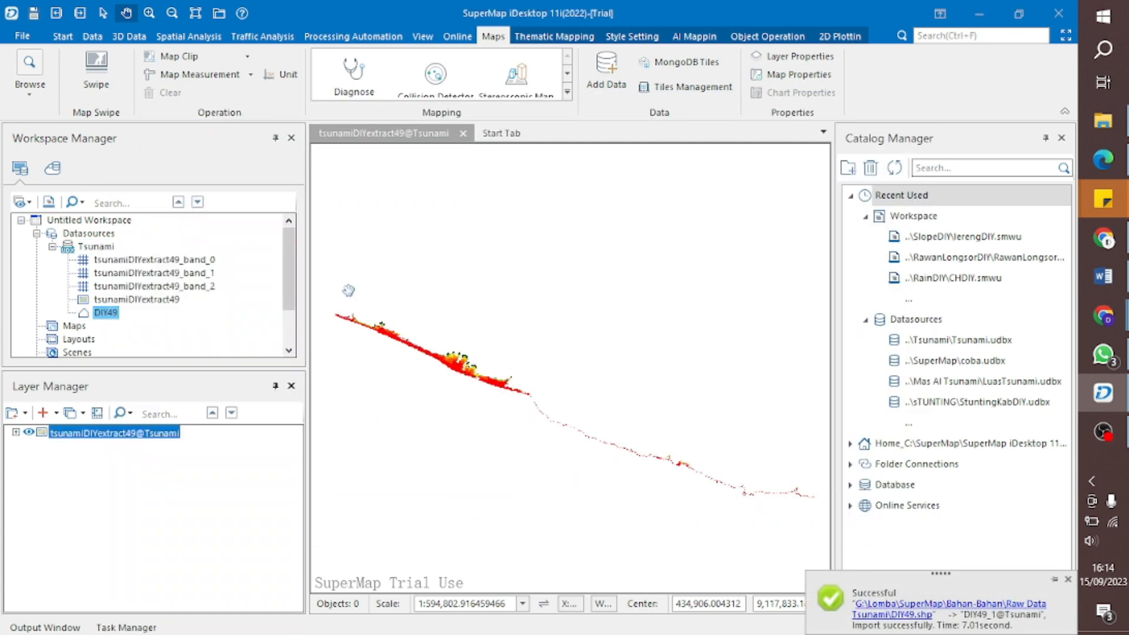
pyautogui.click(110, 317)
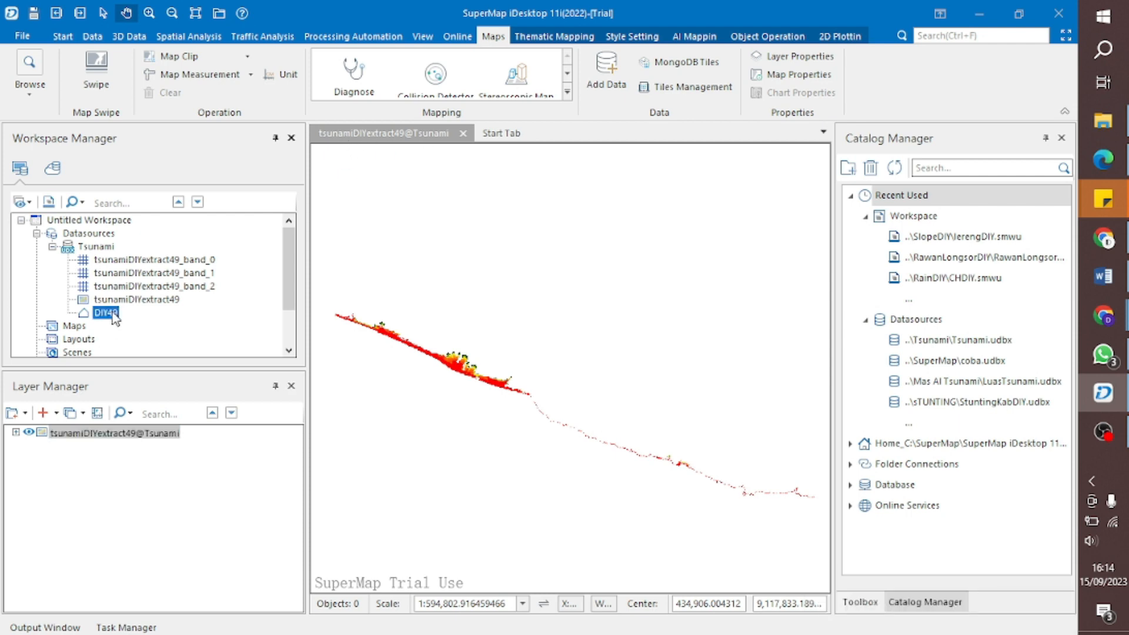
pyautogui.rightClick(104, 315)
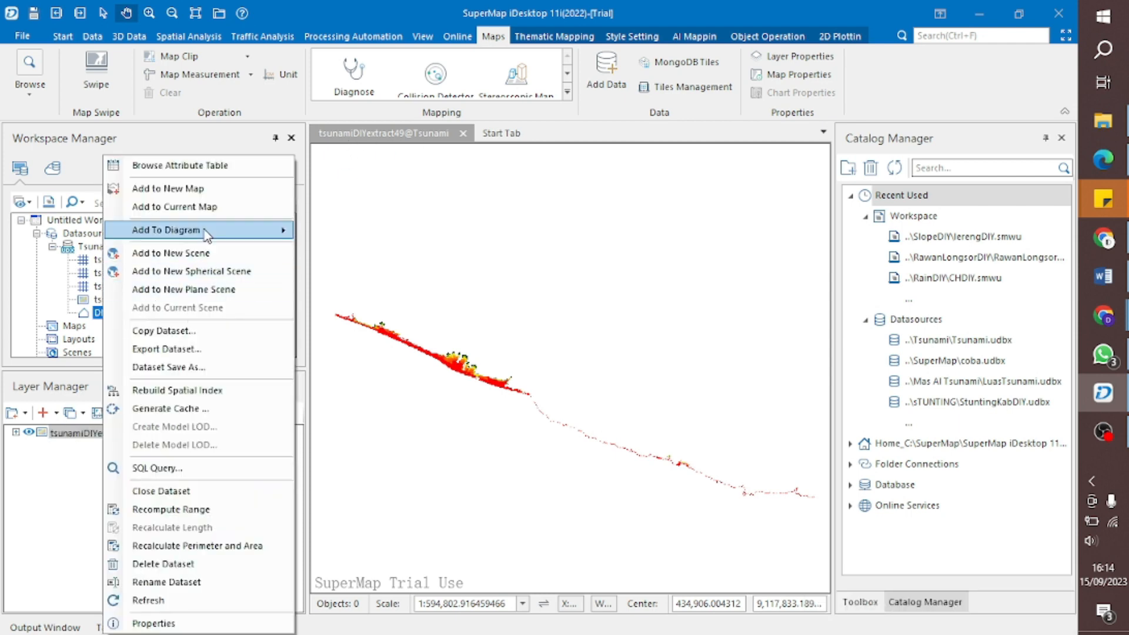
pyautogui.click(244, 210)
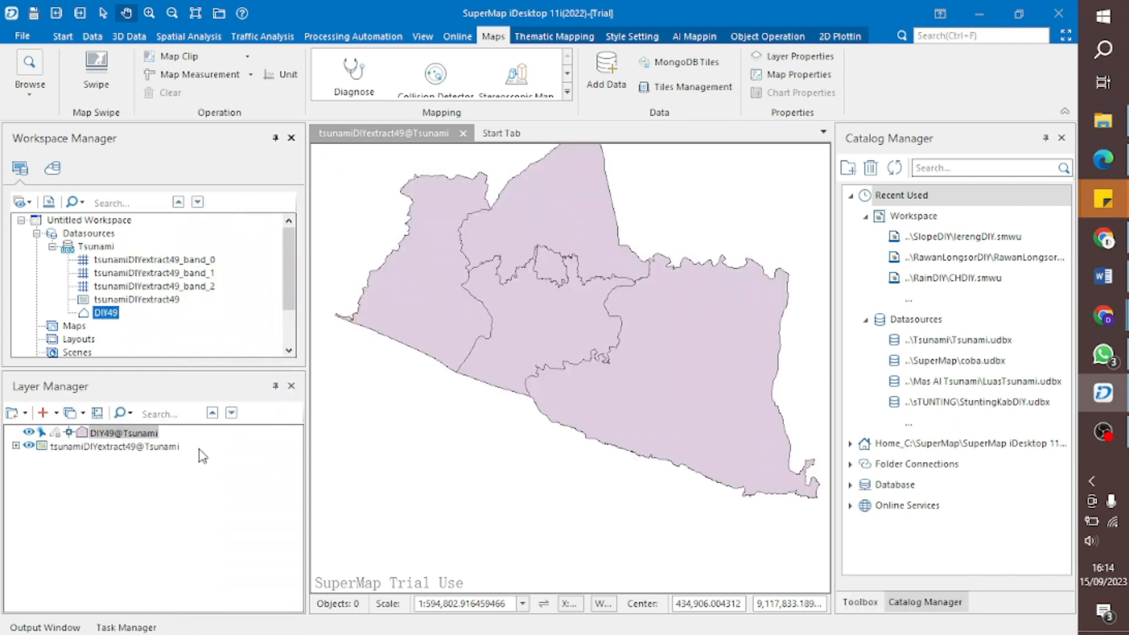
pyautogui.moveTo(117, 446); pyautogui.dragTo(129, 434)
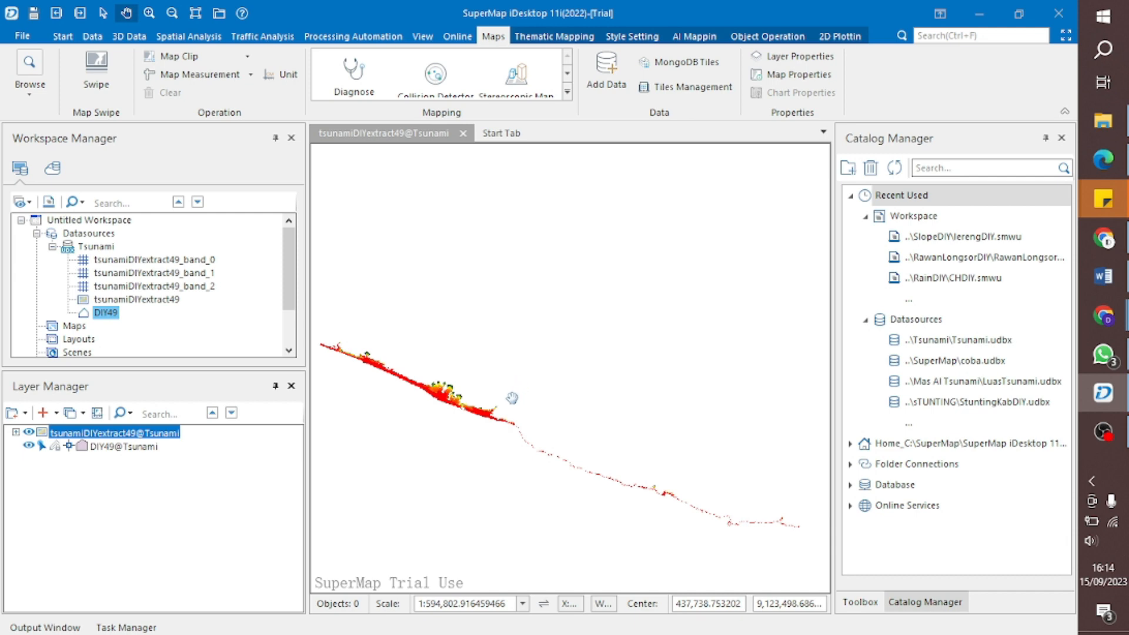
pyautogui.moveTo(568, 426); pyautogui.dragTo(560, 410)
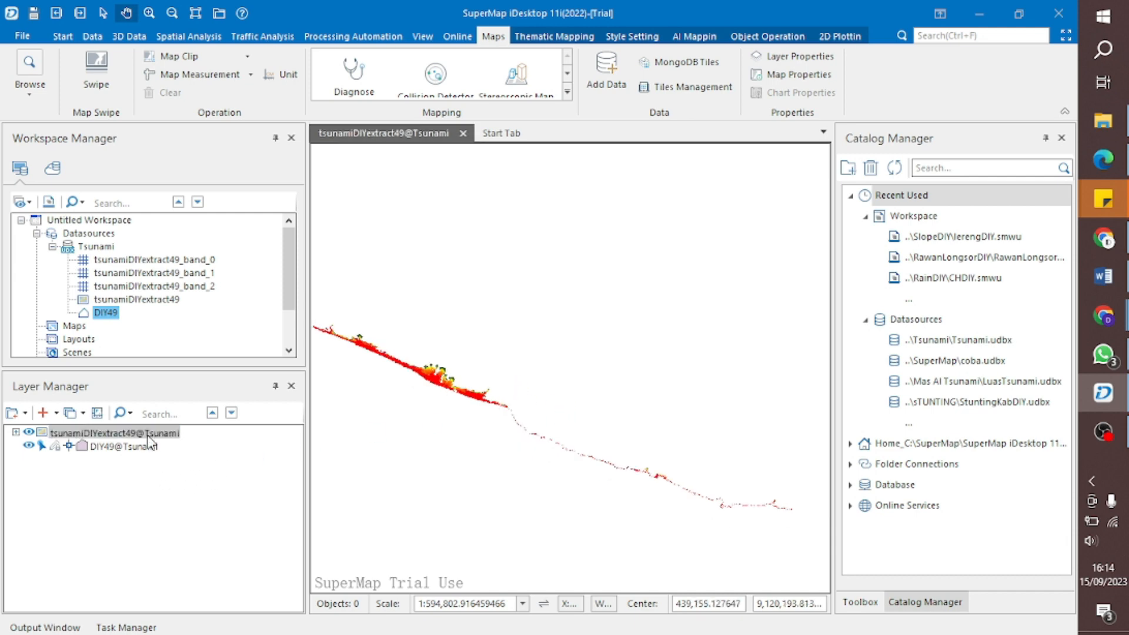
pyautogui.moveTo(149, 436)
pyautogui.mouseDown()
pyautogui.moveTo(152, 459)
pyautogui.moveTo(150, 434)
pyautogui.mouseUp()
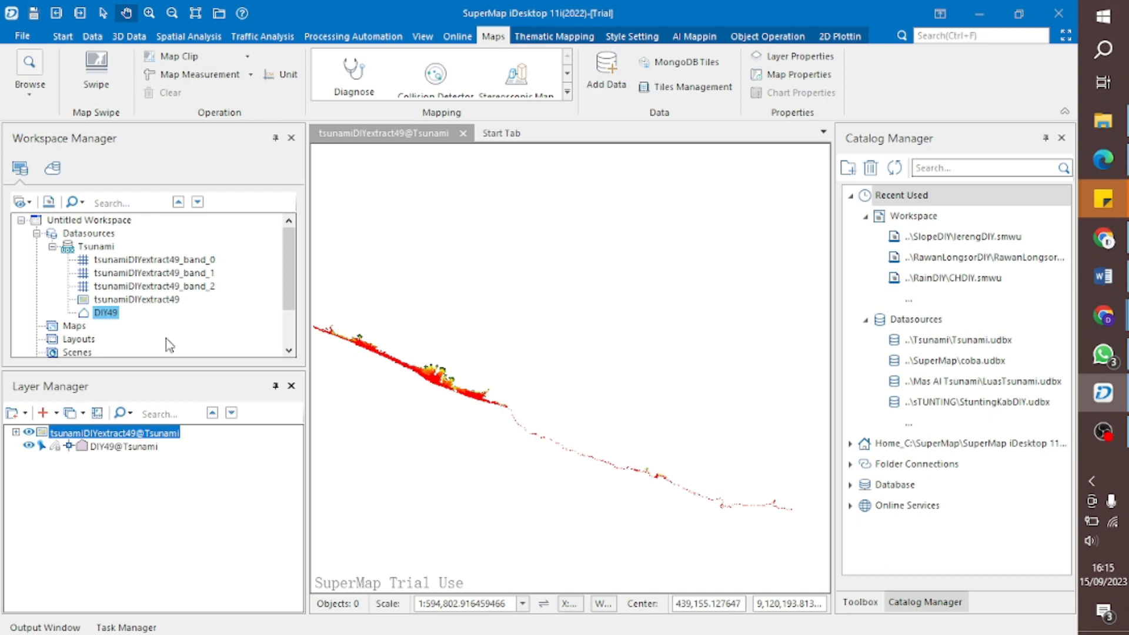
# - Add tsunamiDIYextract49_band_1 and tsunamiDIYextract49_band_2 to the current map, with the band_1 layer hidden
pyautogui.rightClick(186, 274)
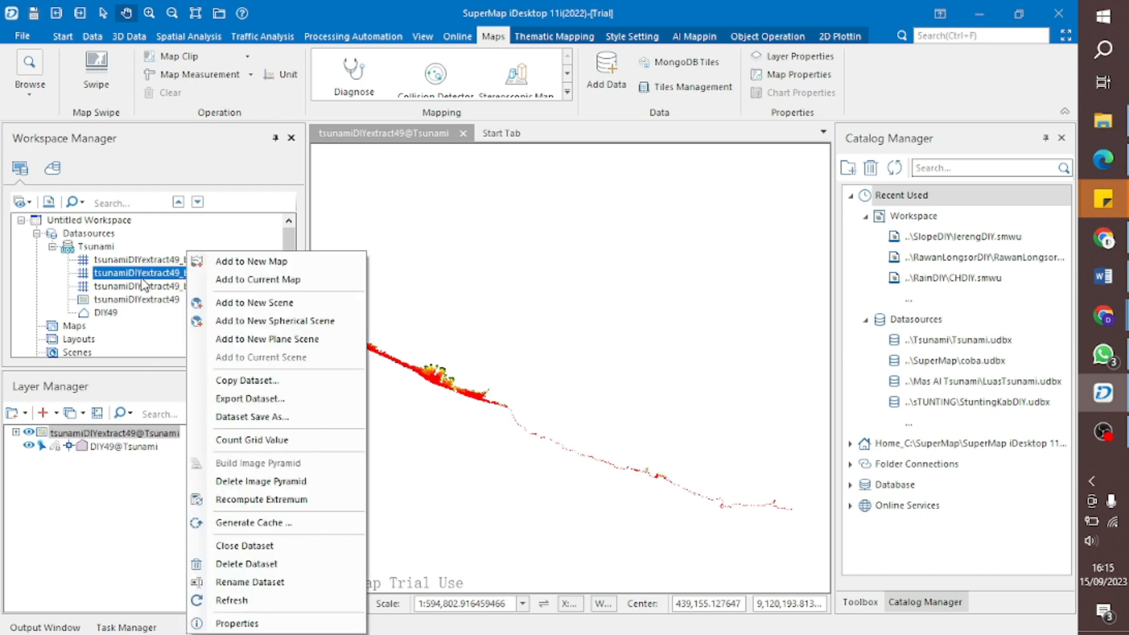
pyautogui.click(170, 299)
pyautogui.click(193, 286)
pyautogui.click(203, 273)
pyautogui.click(205, 260)
pyautogui.click(205, 274)
pyautogui.click(203, 285)
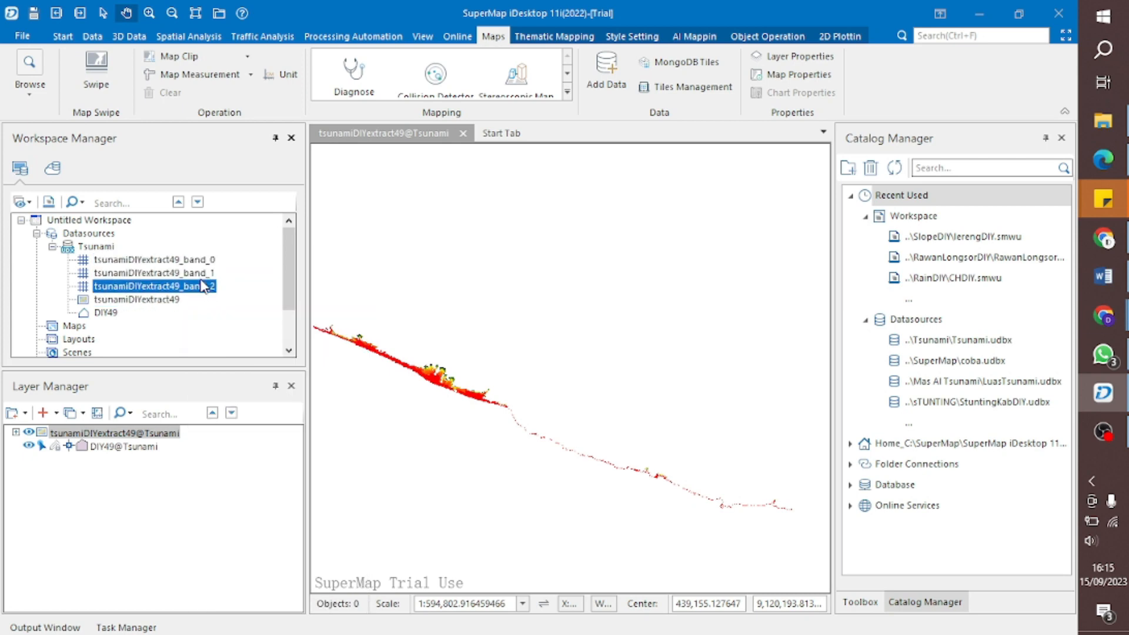
pyautogui.rightClick(198, 286)
pyautogui.click(257, 285)
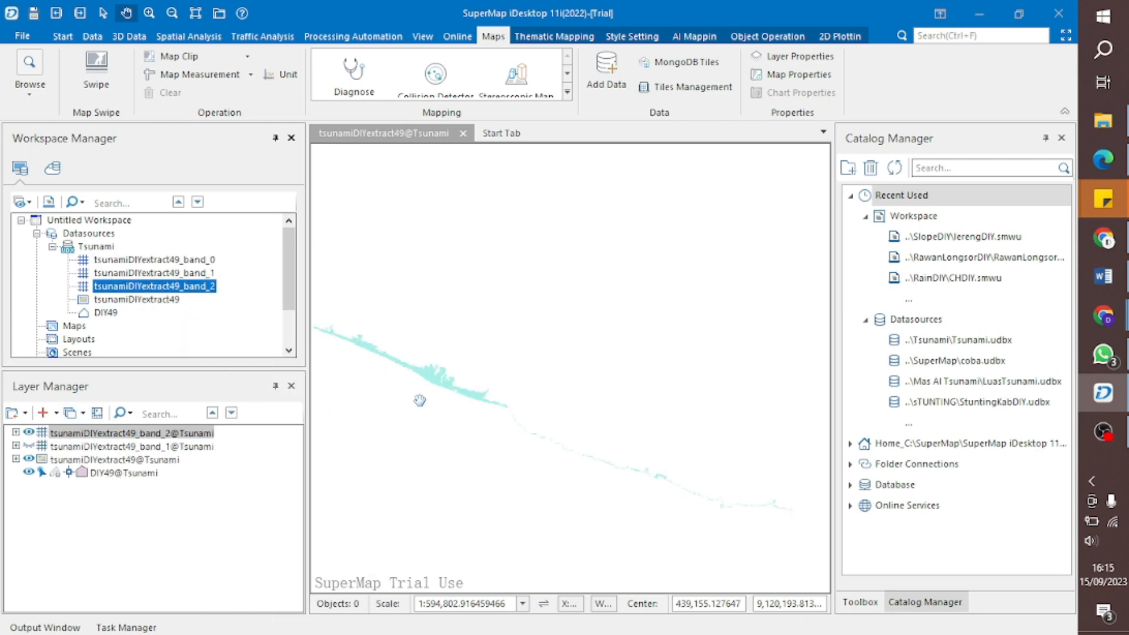
# - Start a Raster to Vector conversion with a tsunamiDIYextract49 band raster from the Tsunami datasource as the source dataset
pyautogui.click(78, 437)
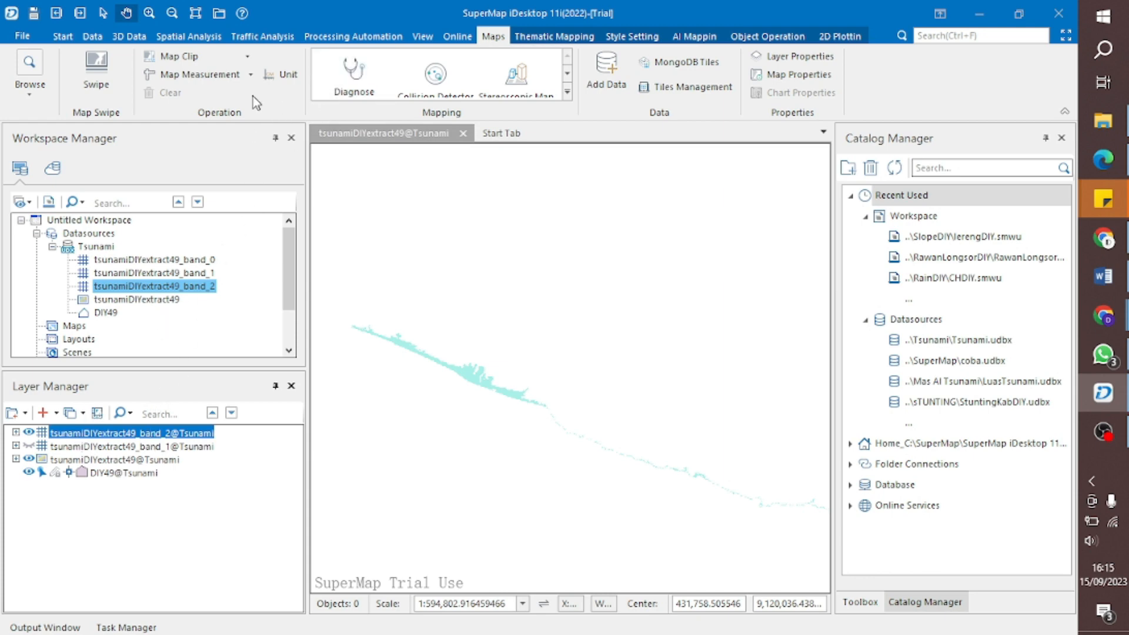
pyautogui.click(188, 36)
pyautogui.click(365, 89)
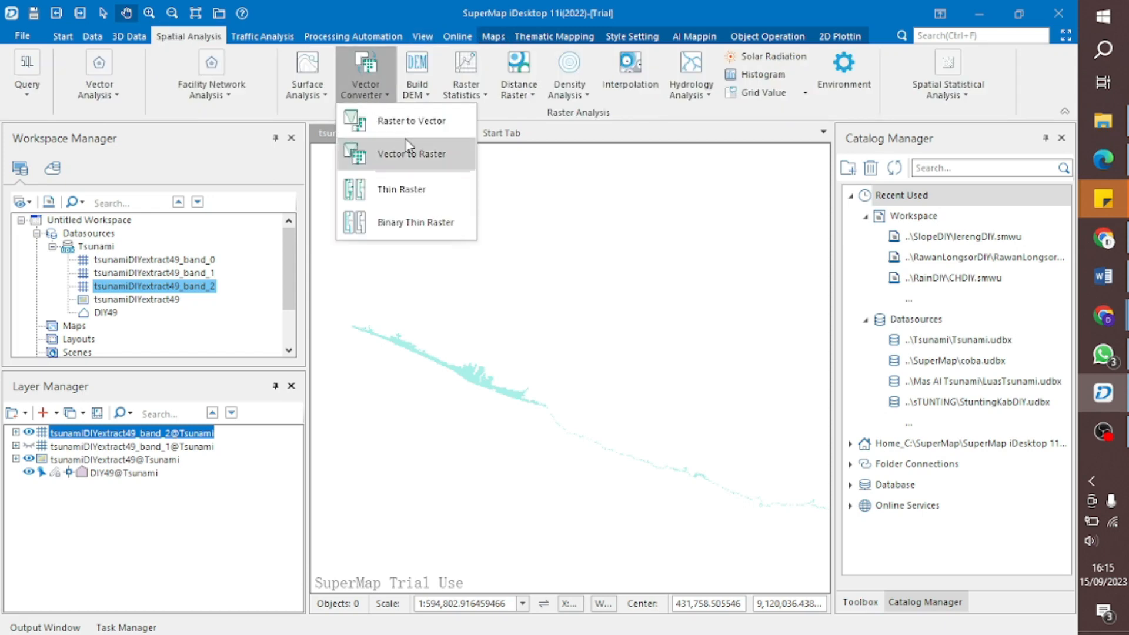
pyautogui.click(445, 130)
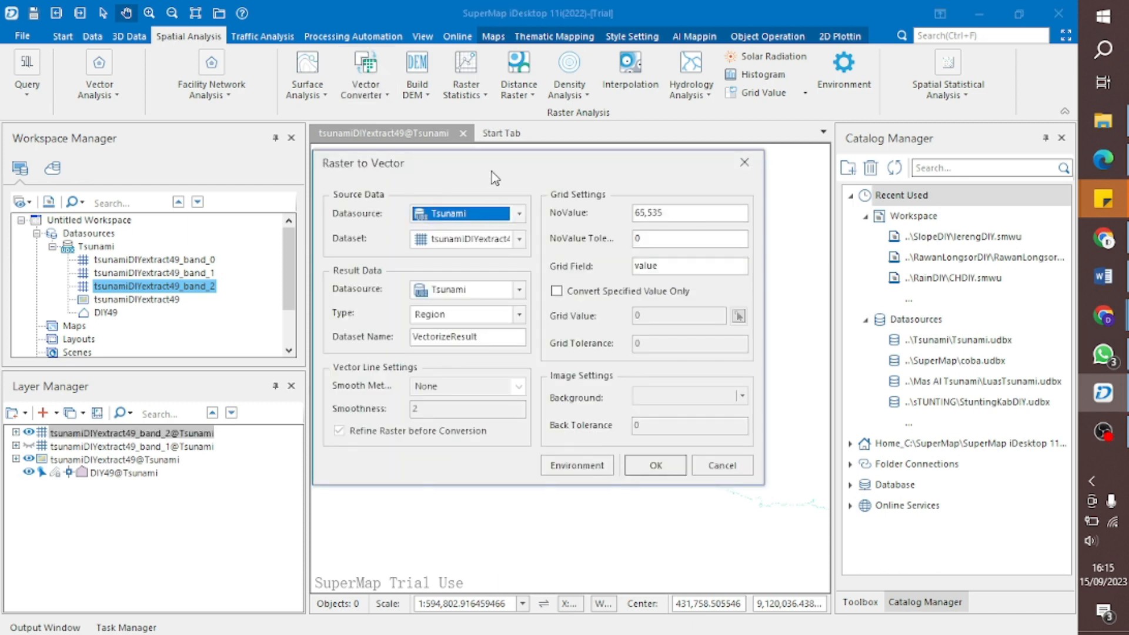
pyautogui.moveTo(492, 172); pyautogui.dragTo(797, 166)
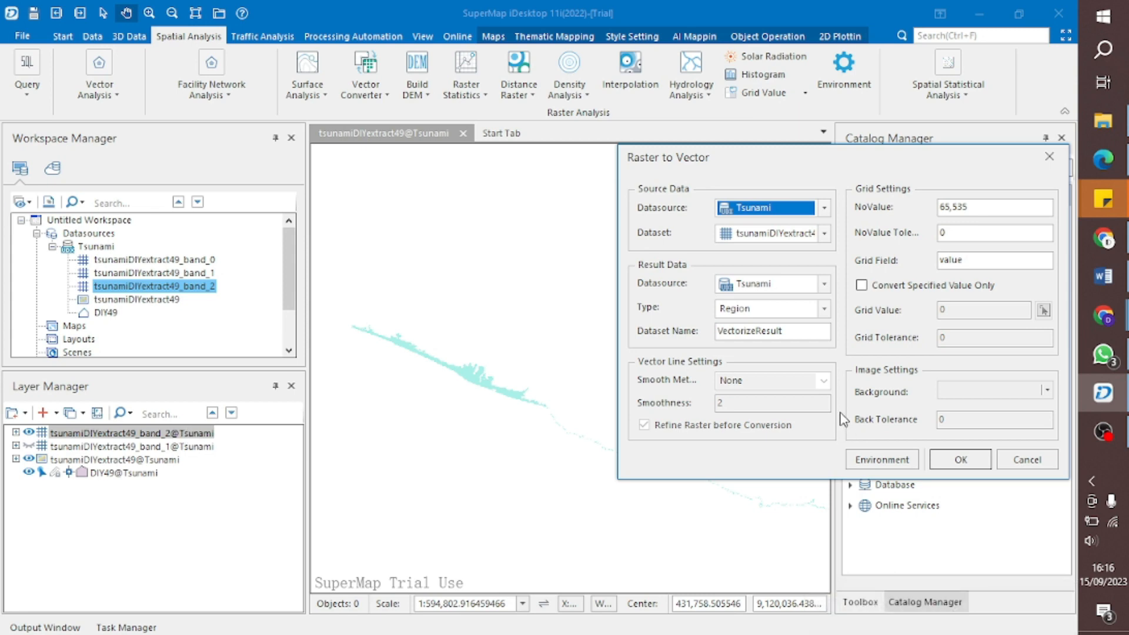
pyautogui.click(825, 234)
pyautogui.click(842, 278)
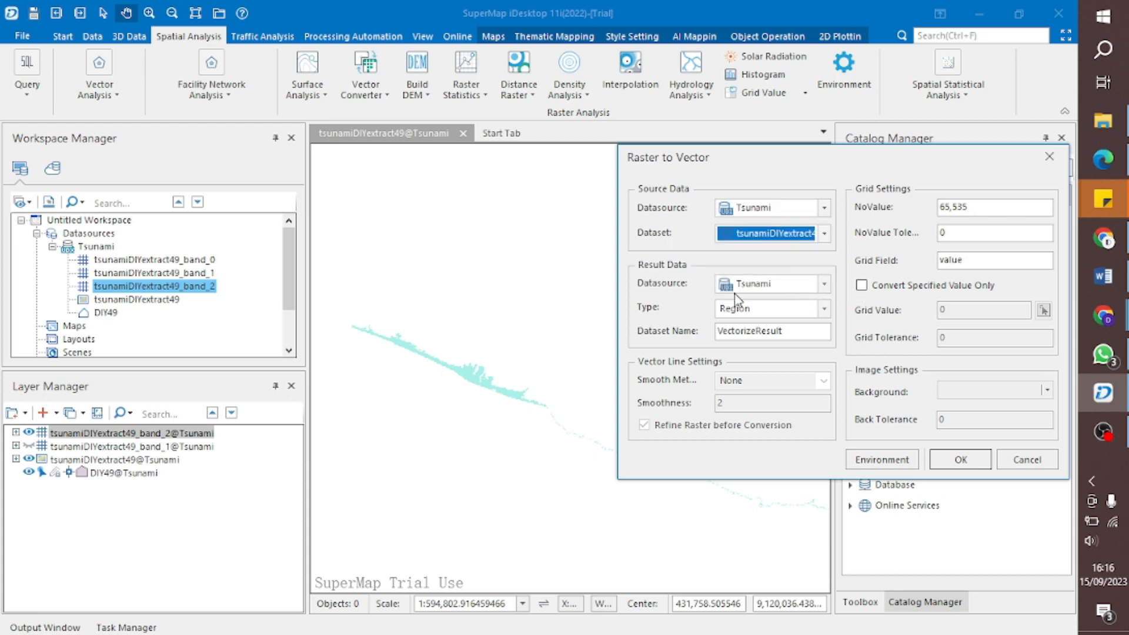
# - Set the result type to Region, name the result dataset VectorizeResultTsunami, and run the raster-to-vector conversion
pyautogui.click(825, 309)
pyautogui.click(796, 353)
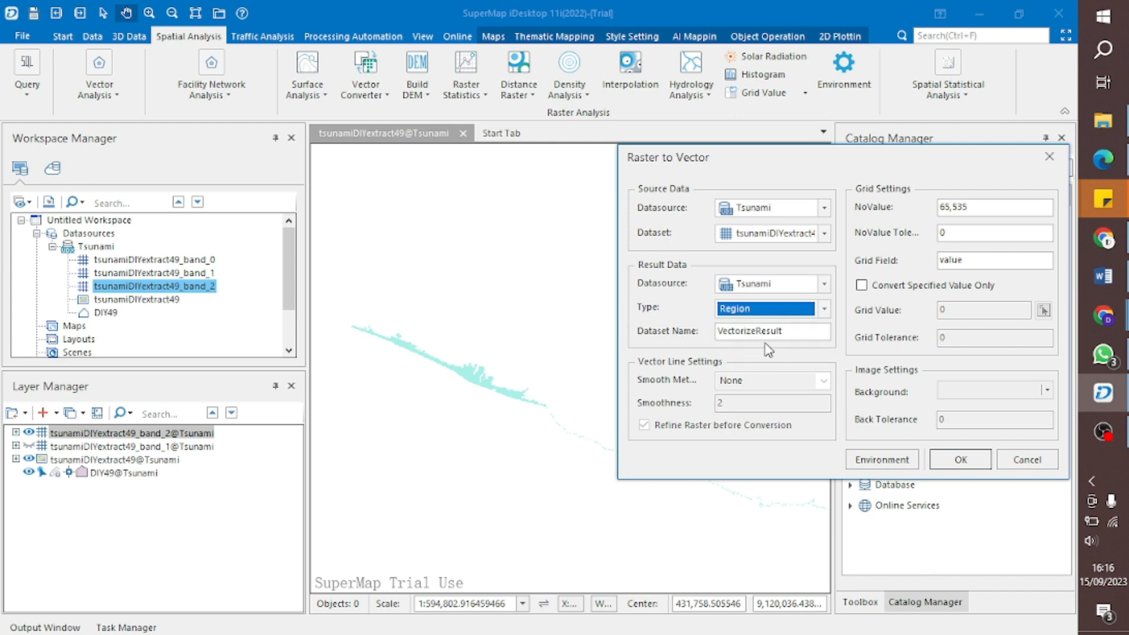
pyautogui.click(802, 334)
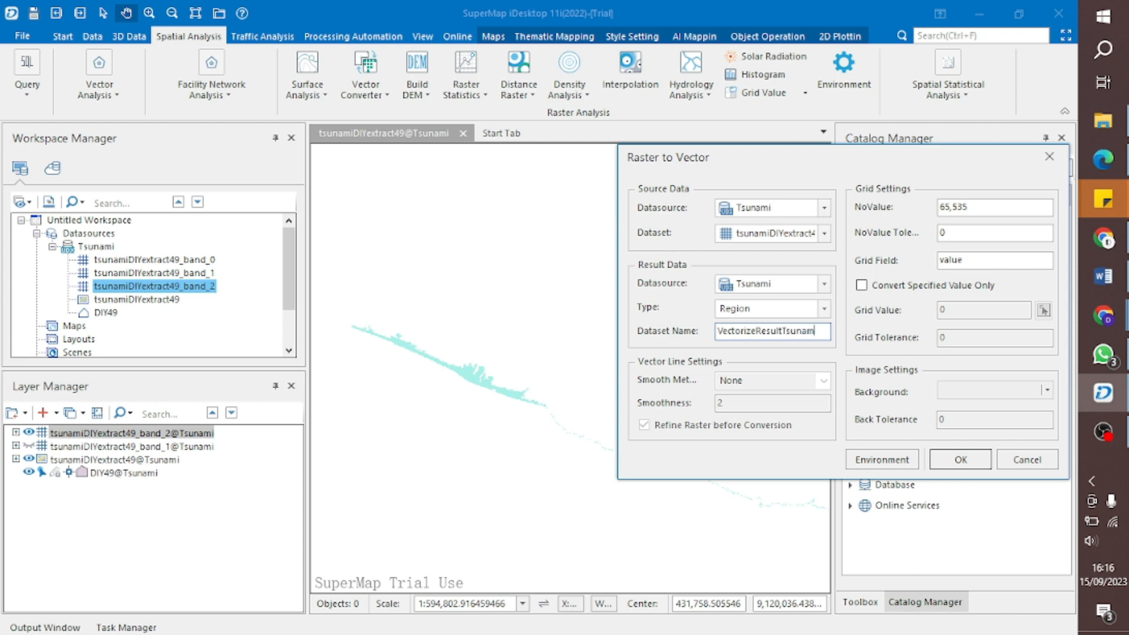
pyautogui.moveTo(907, 169); pyautogui.dragTo(875, 165)
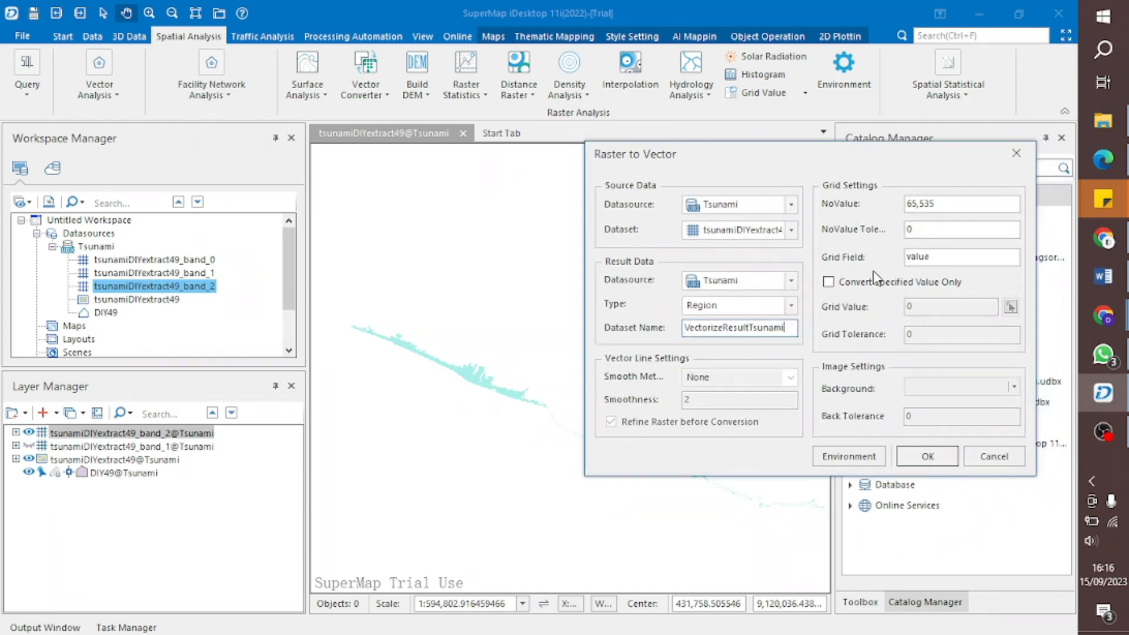
pyautogui.click(928, 457)
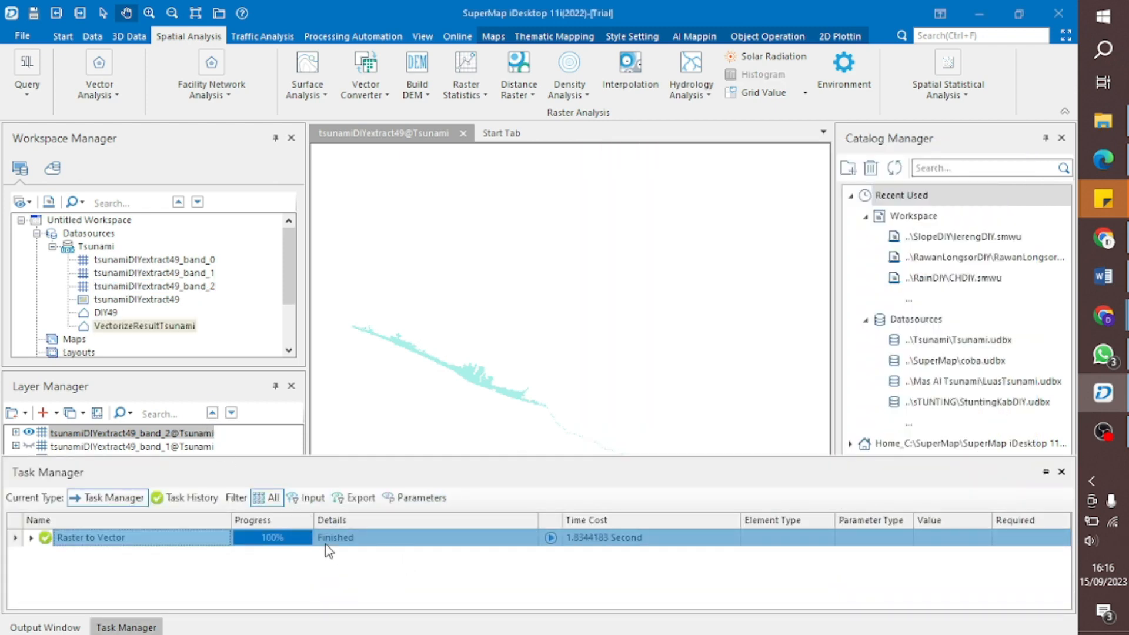
# - Add the VectorizeResultTsunami region dataset to the current map and view the vectorized coastline
pyautogui.rightClick(192, 326)
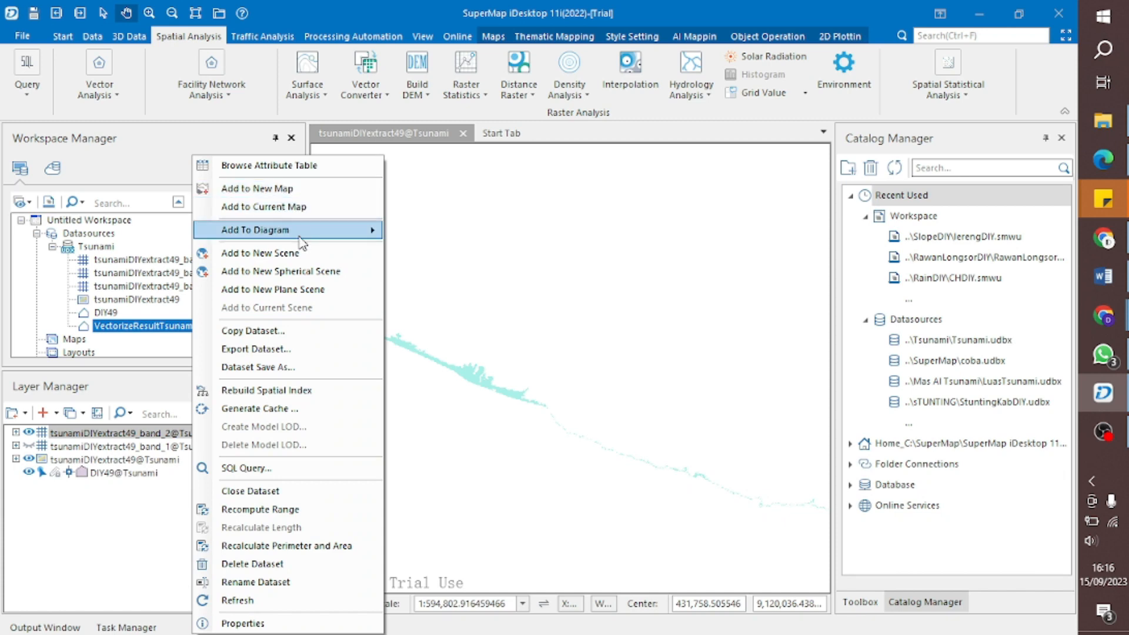
pyautogui.click(312, 207)
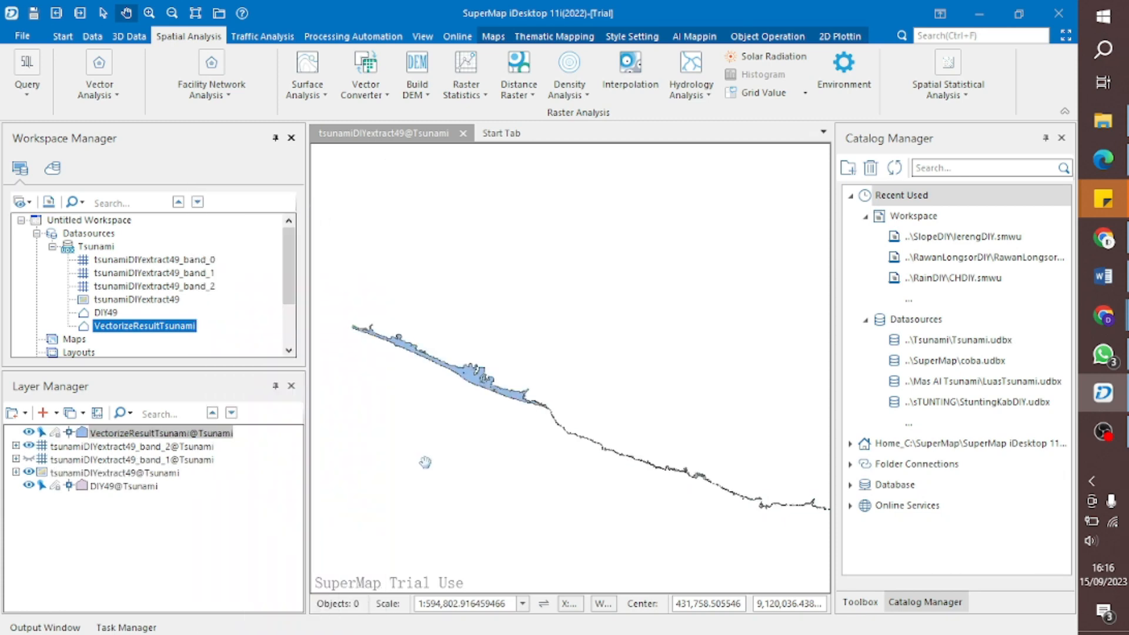
pyautogui.scroll(-2, 495, 477)
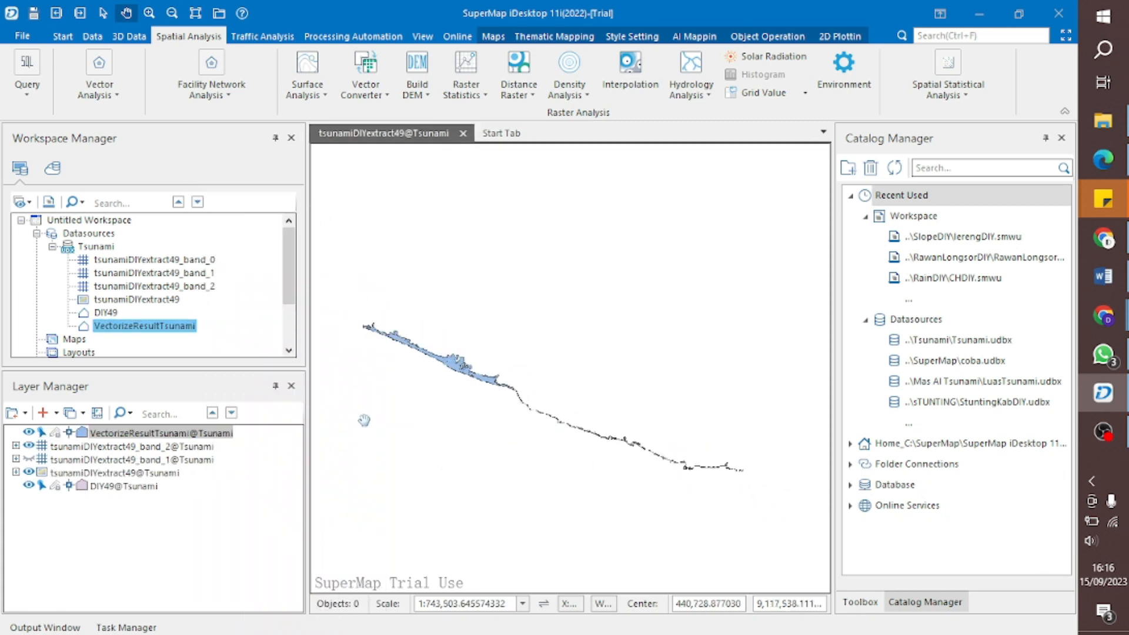
pyautogui.scroll(2, 500, 446)
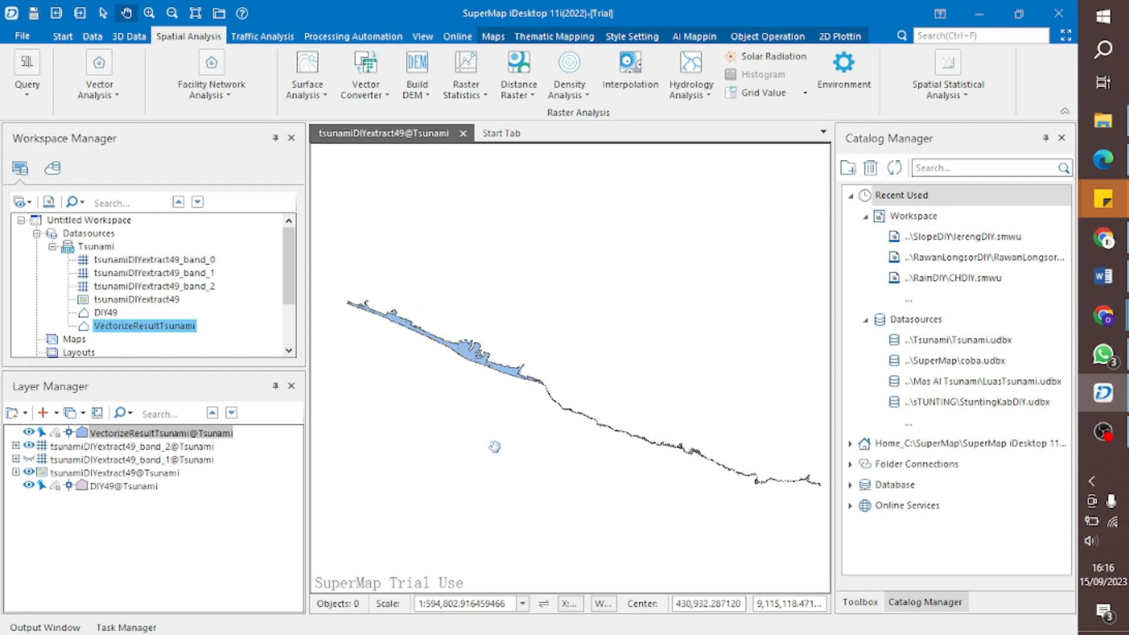
# - Compare the vectorized regions with the raster layers and hide every map layer except VectorizeResultTsunami
pyautogui.click(28, 447)
pyautogui.click(29, 433)
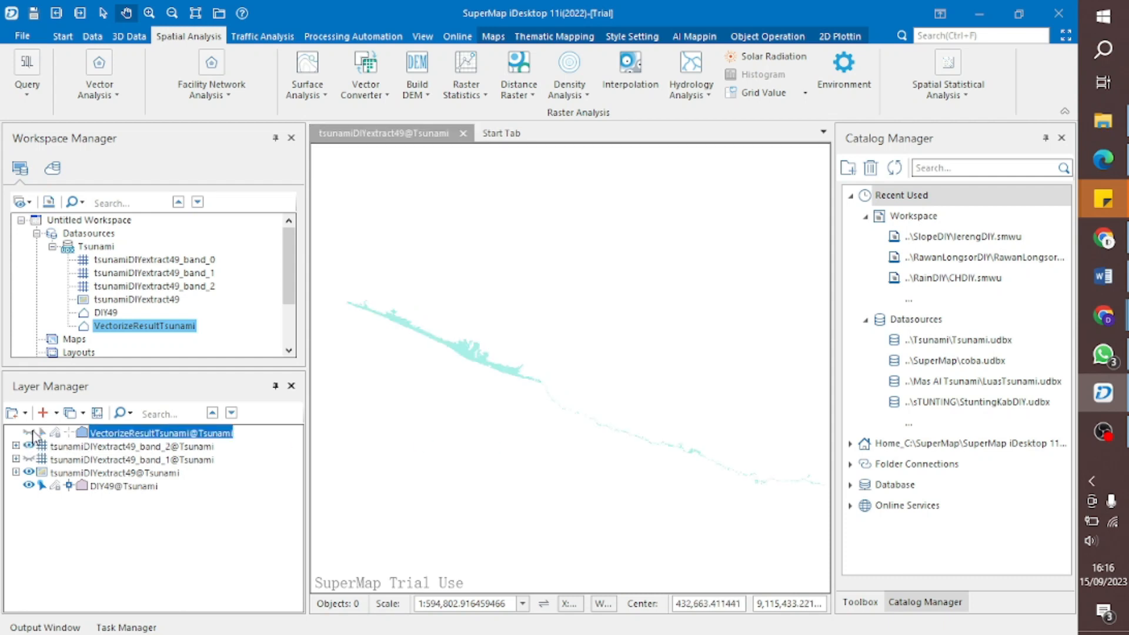
pyautogui.click(29, 447)
pyautogui.click(29, 432)
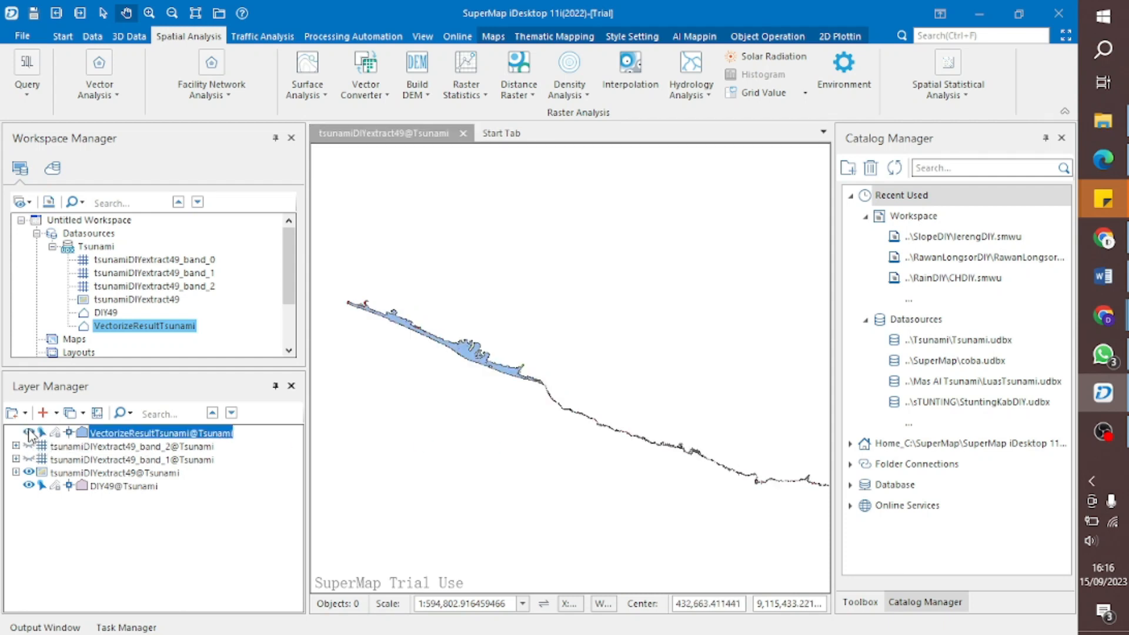
pyautogui.click(29, 432)
pyautogui.moveTo(703, 468)
pyautogui.mouseDown()
pyautogui.moveTo(615, 441)
pyautogui.moveTo(711, 460)
pyautogui.mouseUp()
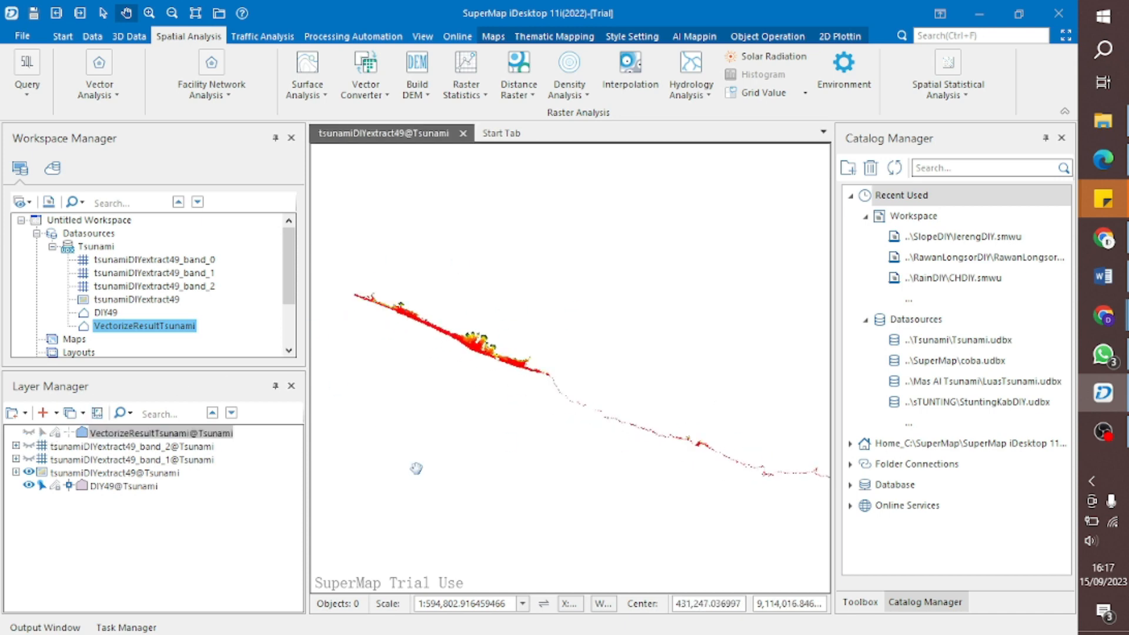
pyautogui.click(29, 433)
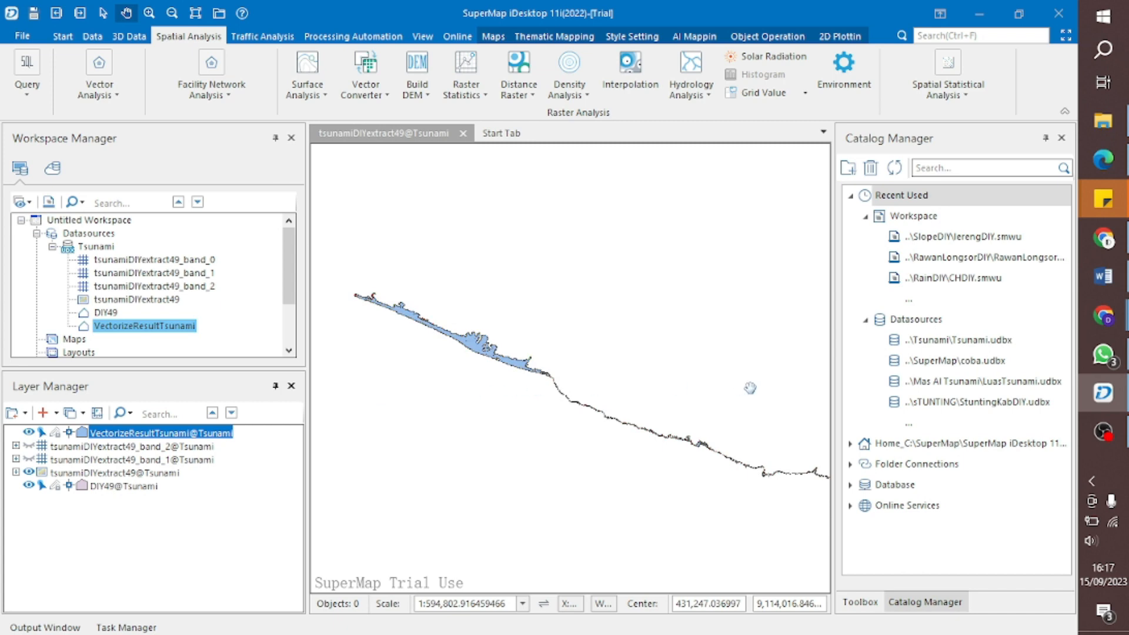
pyautogui.moveTo(659, 452); pyautogui.dragTo(647, 448)
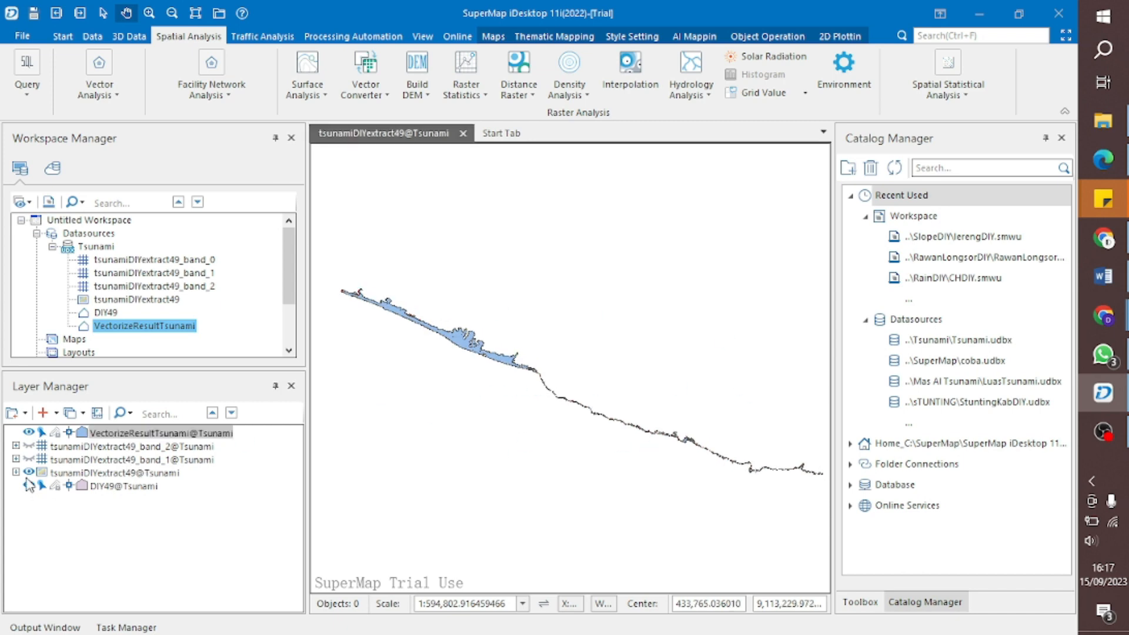
pyautogui.click(28, 473)
pyautogui.click(29, 485)
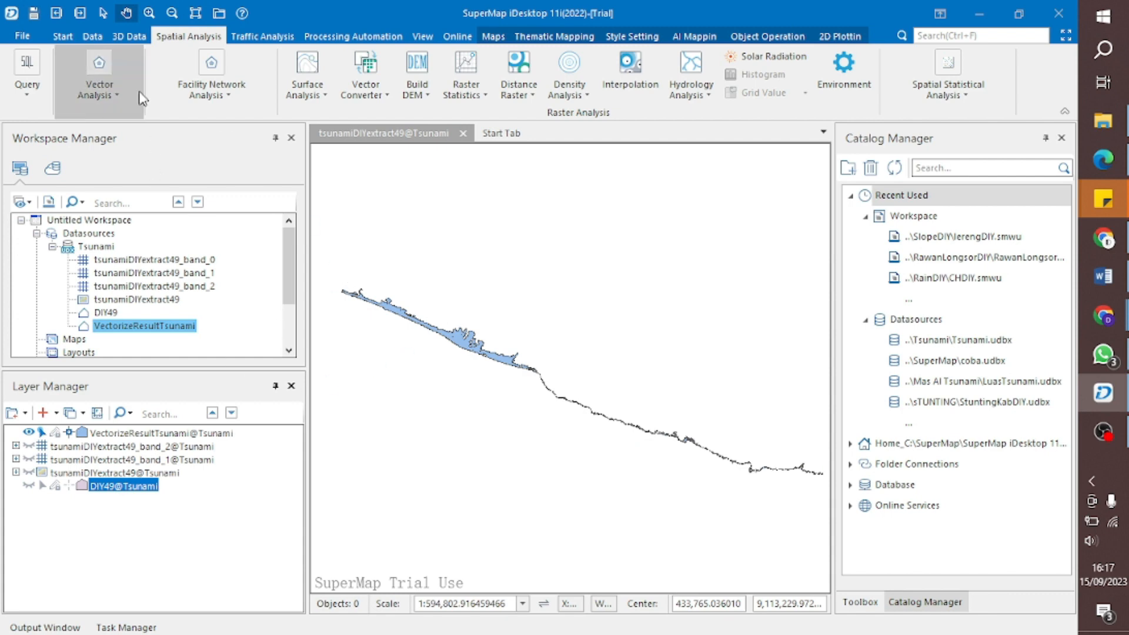
# - Select all VectorizeResultTsunami regions on the map and start a map clip using the selected object area
pyautogui.click(103, 12)
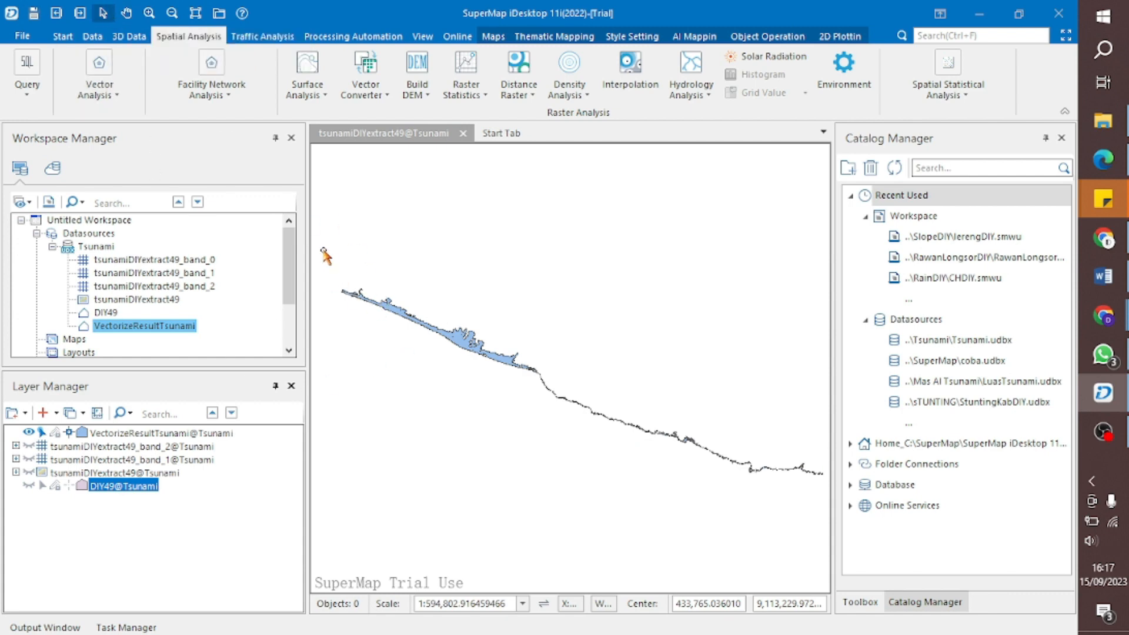
pyautogui.moveTo(322, 250); pyautogui.dragTo(821, 534)
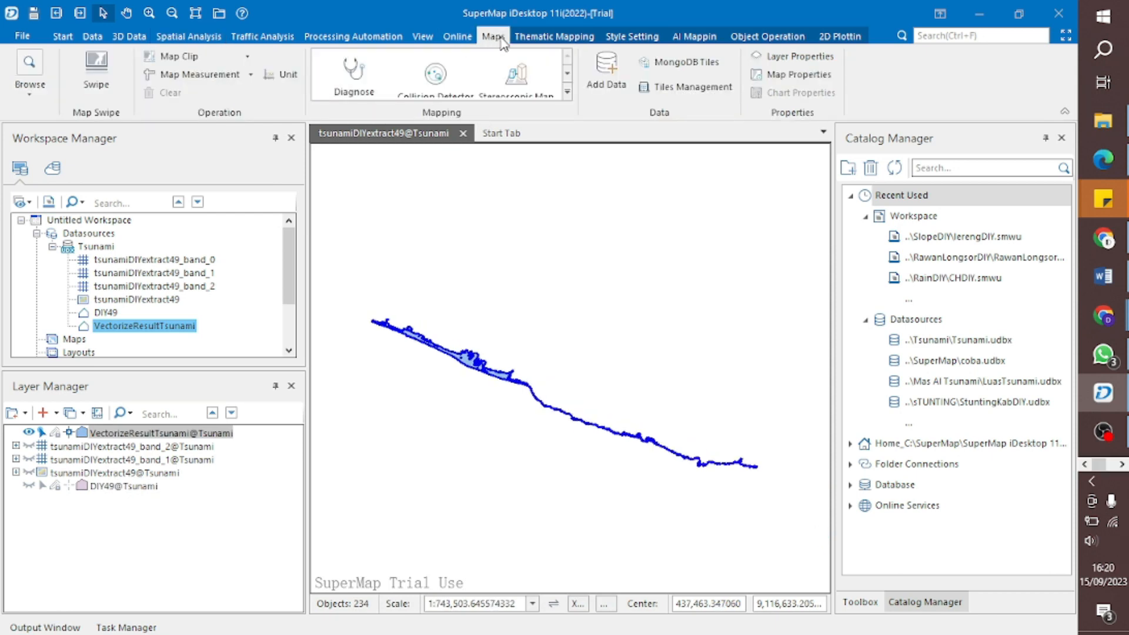
pyautogui.click(179, 56)
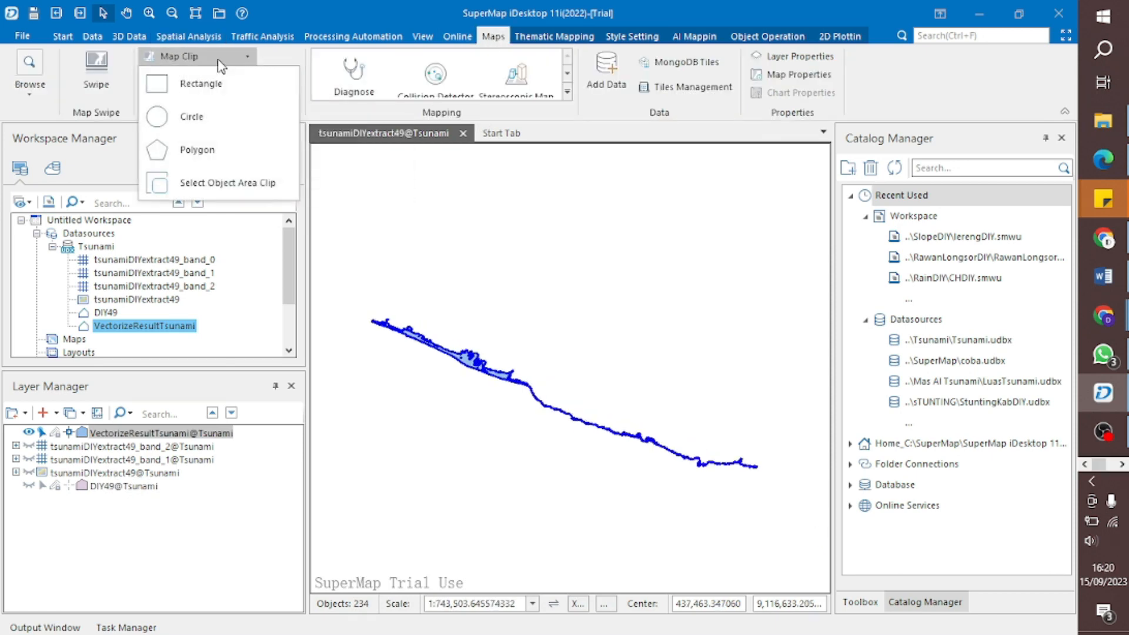
pyautogui.click(248, 182)
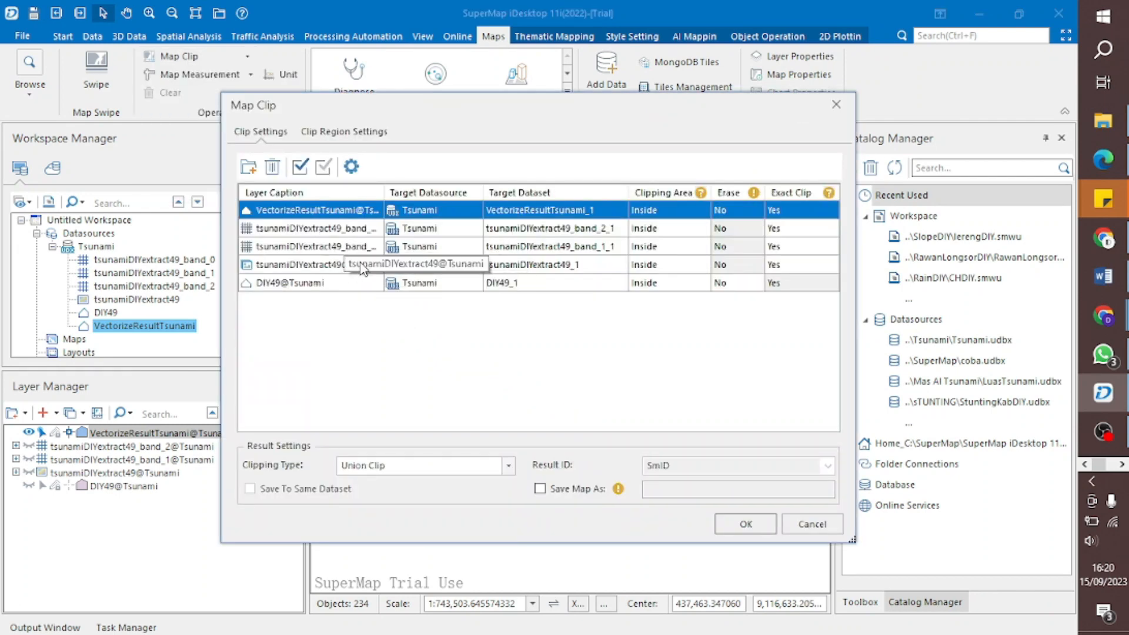
# - Remove every layer except tsunamiDIYextract49 from the clip list and run the Union Clip into the Tsunami datasource
pyautogui.click(273, 266)
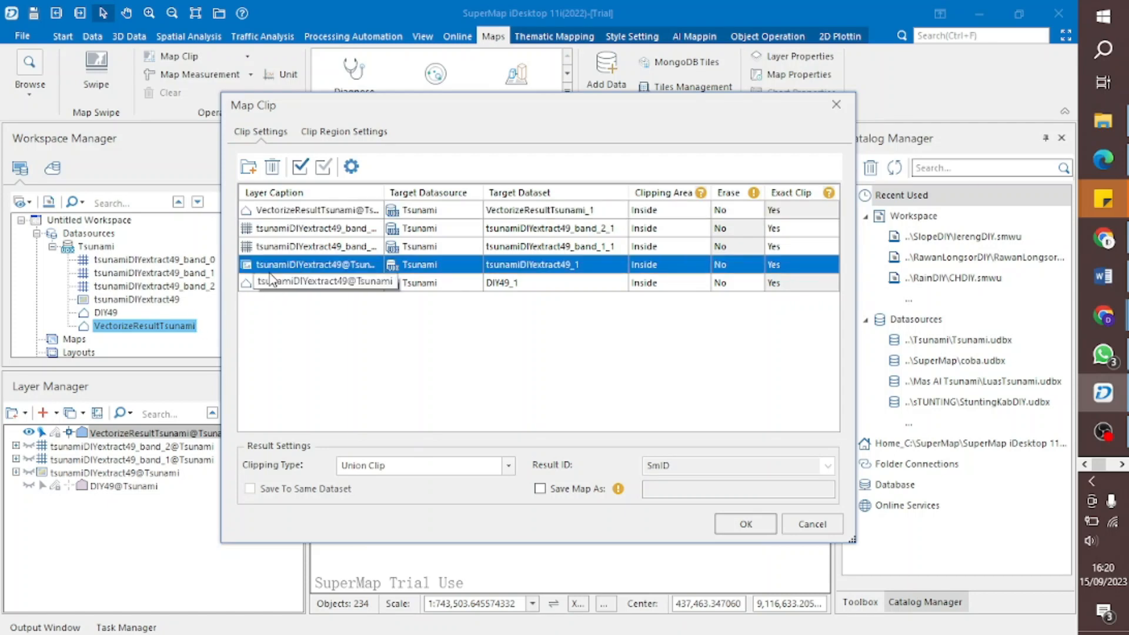
pyautogui.click(285, 251)
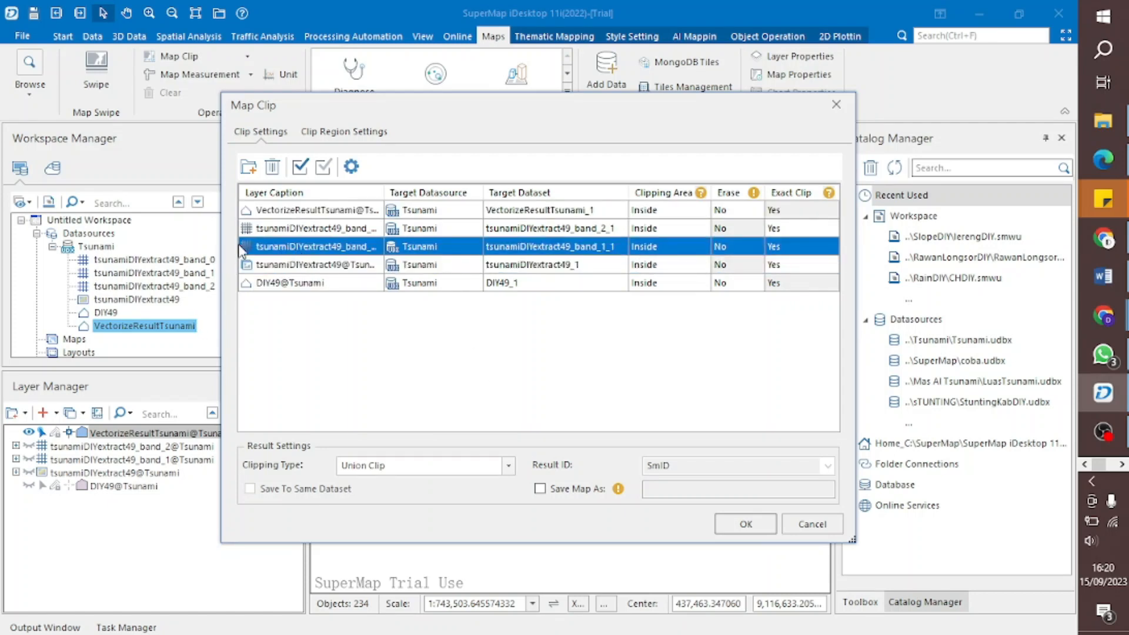
pyautogui.click(272, 167)
pyautogui.click(272, 167)
pyautogui.click(272, 167)
pyautogui.click(272, 167)
pyautogui.click(731, 520)
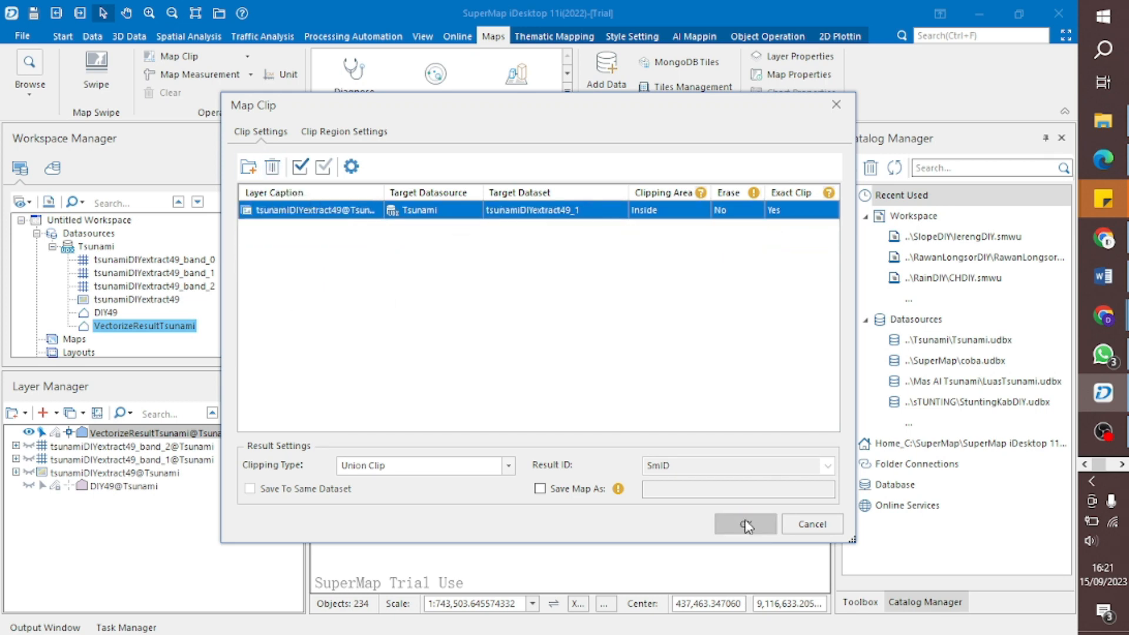
# - Add the clipped tsunamiDIYextract49_1 image to the current map, with VectorizeResultTsunami hidden and DIY49 visible
pyautogui.rightClick(128, 340)
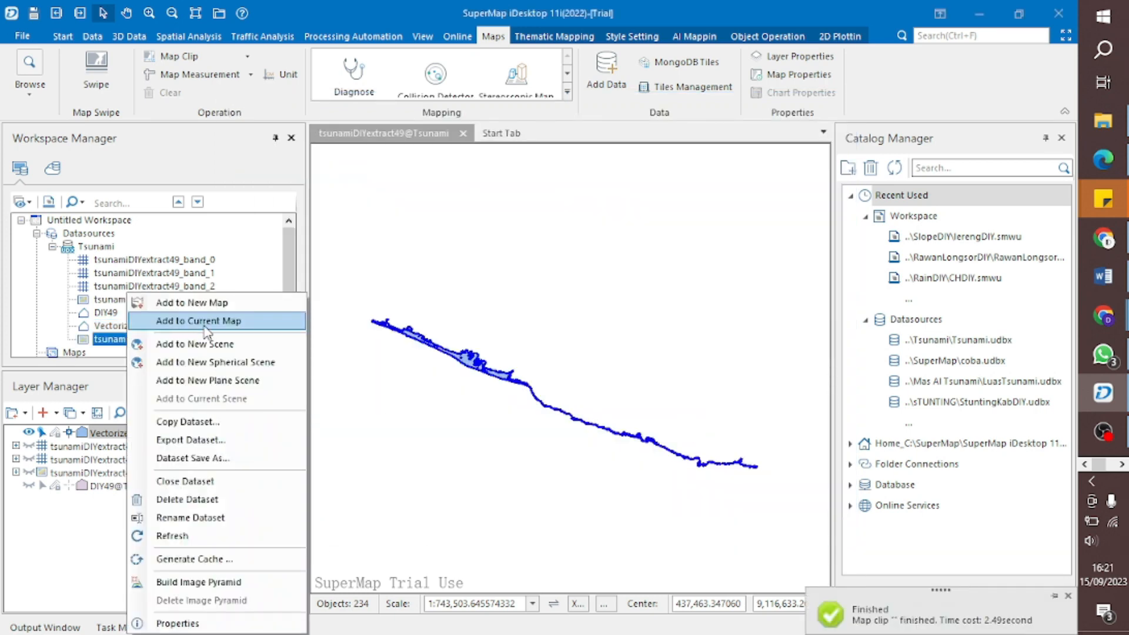
pyautogui.click(230, 325)
pyautogui.press('Return')
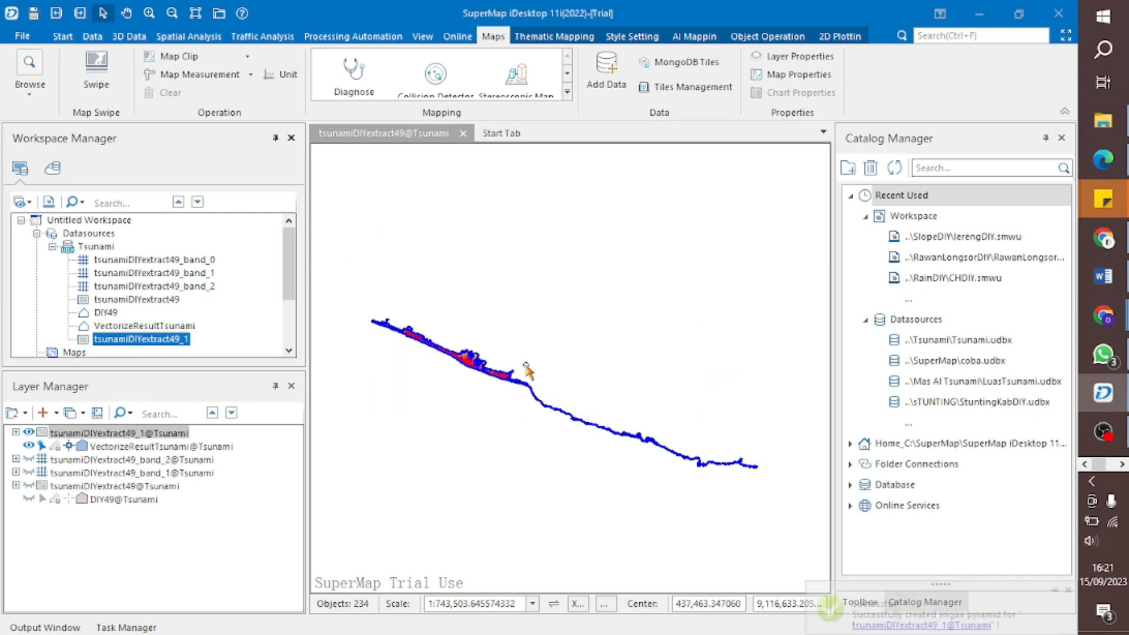
pyautogui.click(28, 447)
pyautogui.click(28, 500)
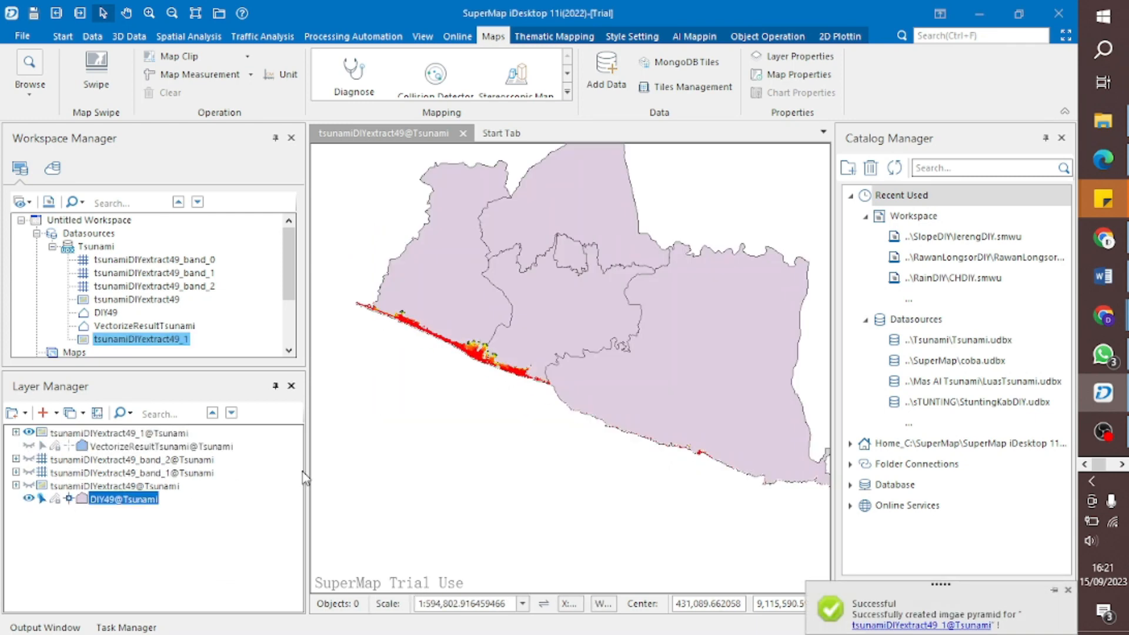
pyautogui.moveTo(558, 430); pyautogui.dragTo(575, 490)
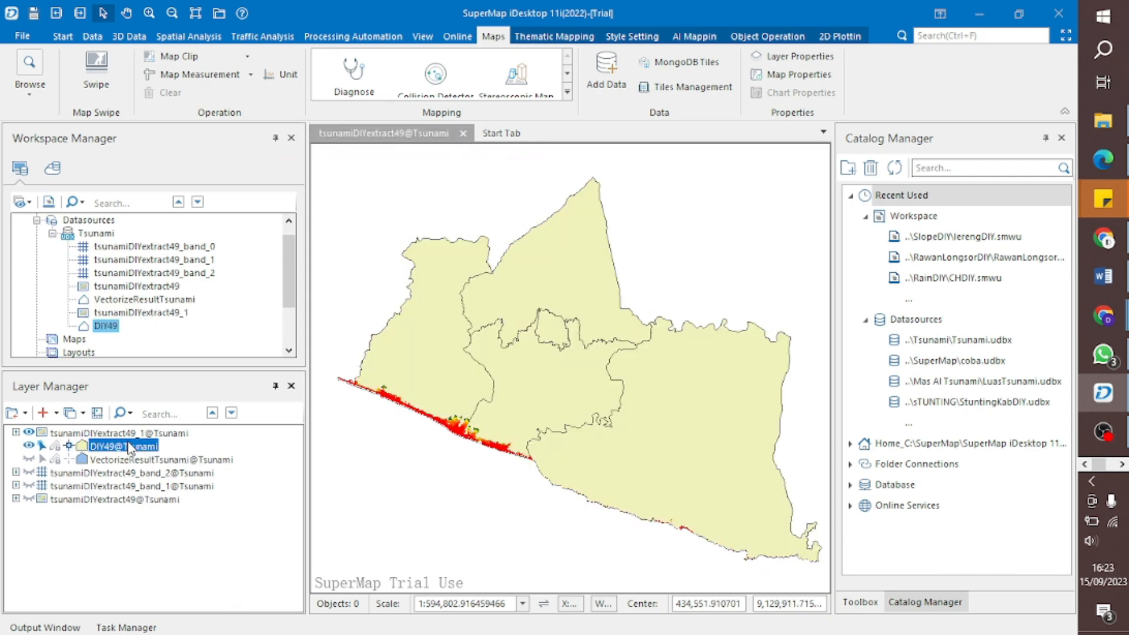
# - Set the fill transparency of the DIY49 layer's region style to 100% so only the boundaries are drawn
pyautogui.rightClick(127, 446)
pyautogui.click(237, 415)
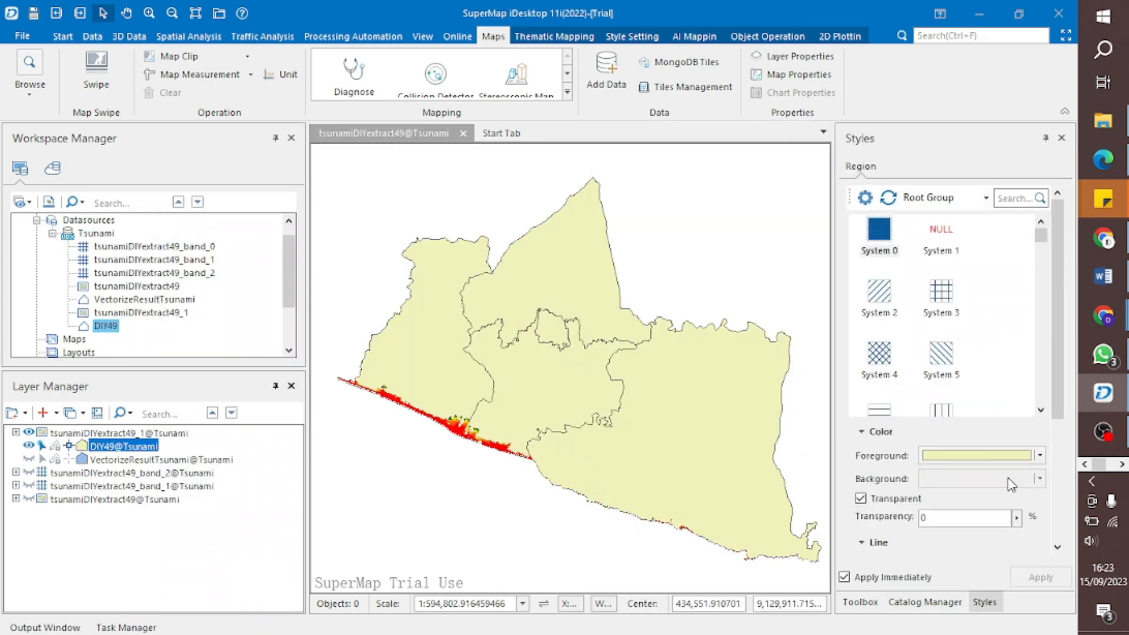
pyautogui.click(1039, 455)
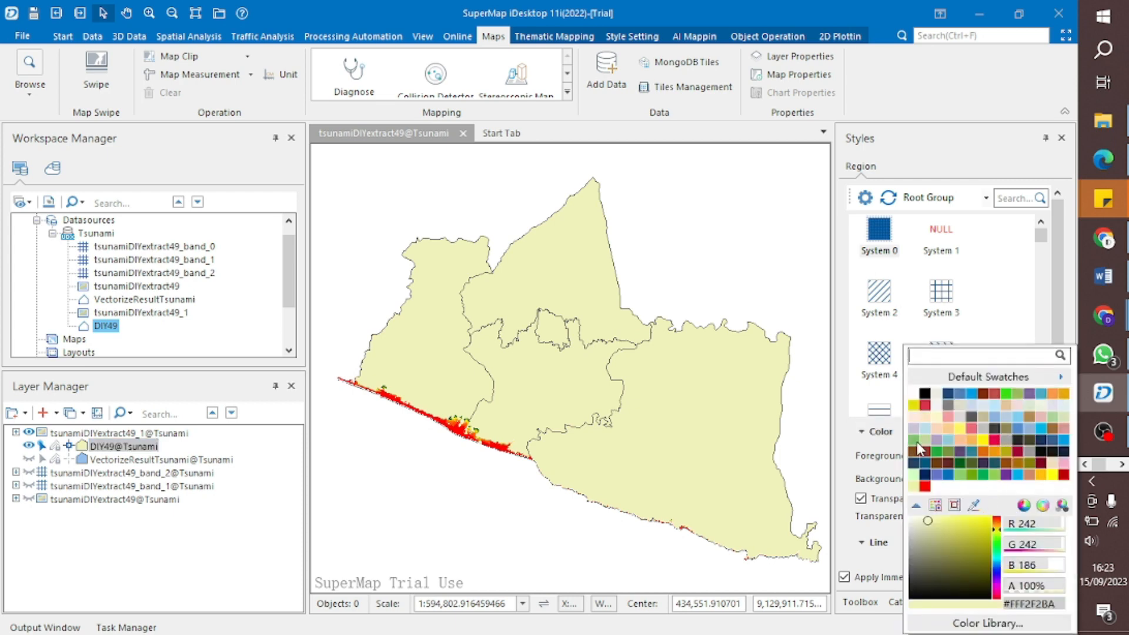
pyautogui.click(881, 438)
pyautogui.scroll(-3, 889, 506)
pyautogui.doubleClick(910, 417)
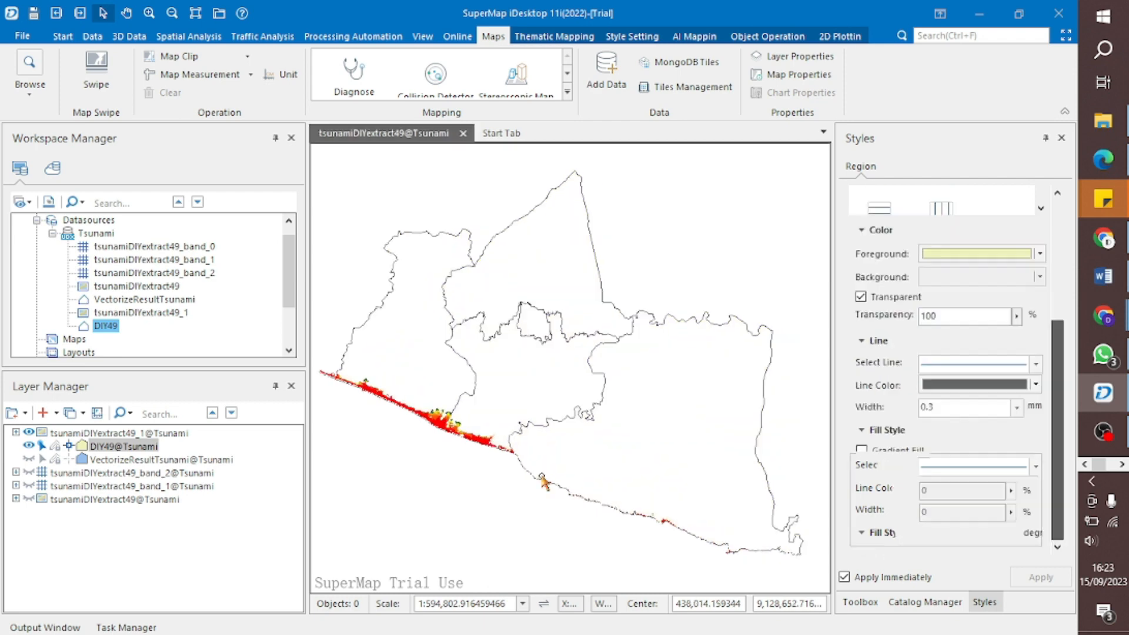
# - Create a Uniform label thematic map from the DIY49 layer
pyautogui.rightClick(122, 450)
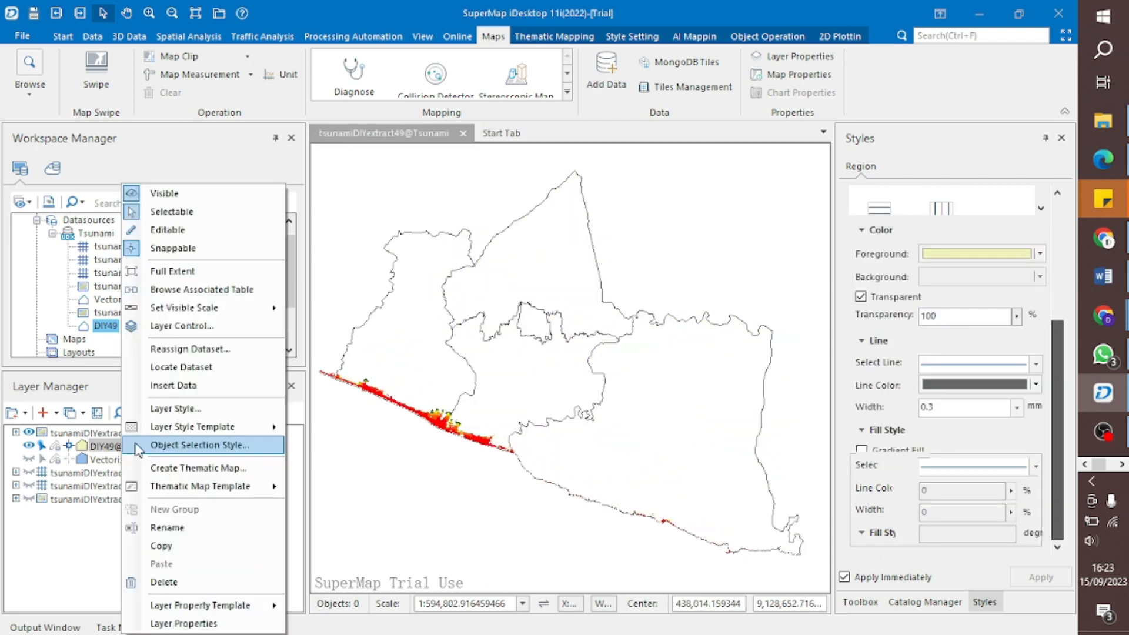
pyautogui.click(219, 470)
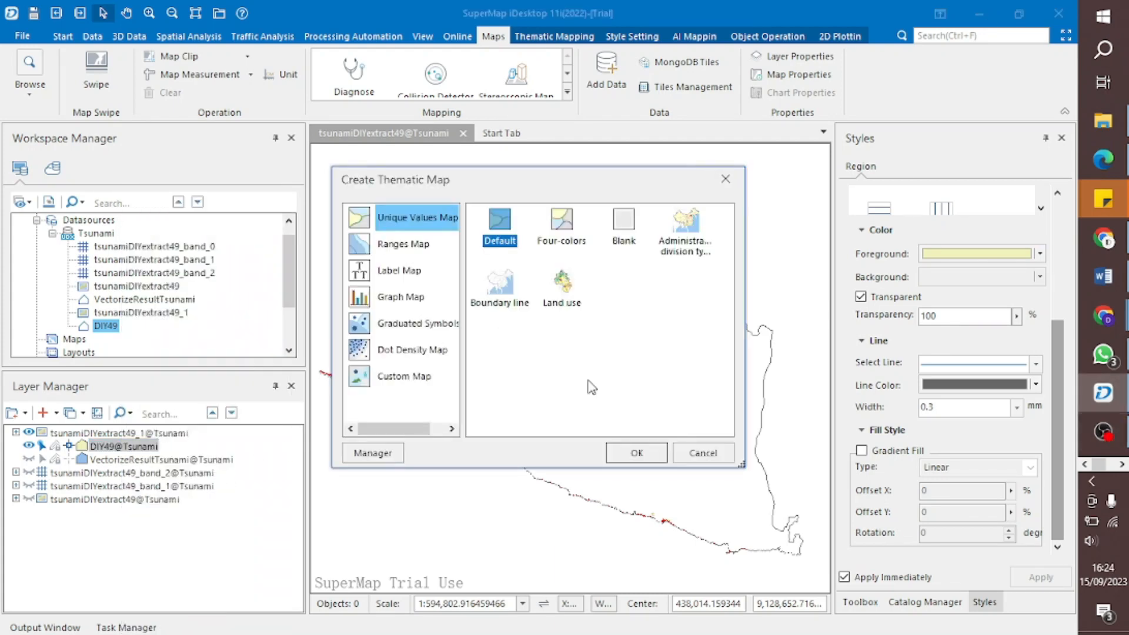
pyautogui.click(404, 280)
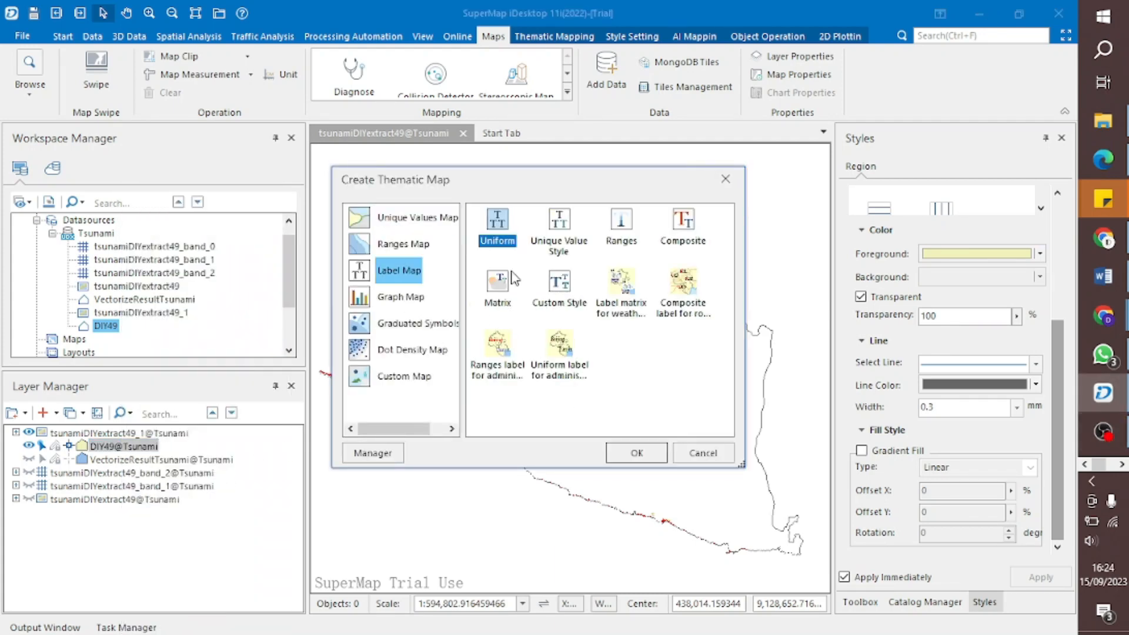
pyautogui.click(637, 453)
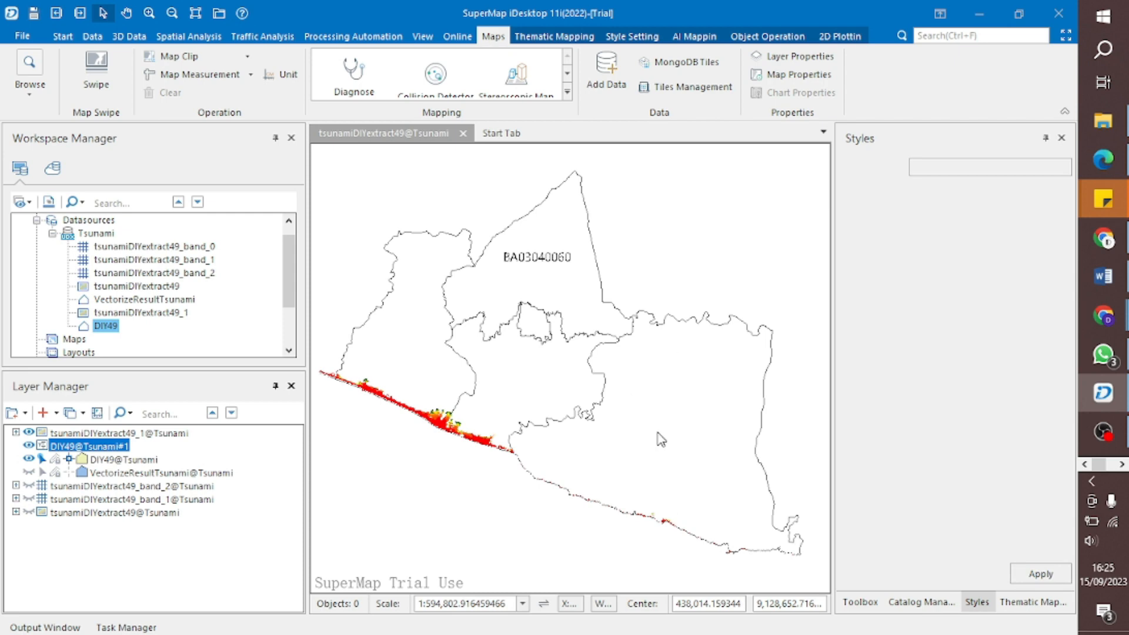
# - Modify the DIY49 label thematic map to use NAMOBJ as its label expression
pyautogui.rightClick(104, 446)
pyautogui.moveTo(189, 452)
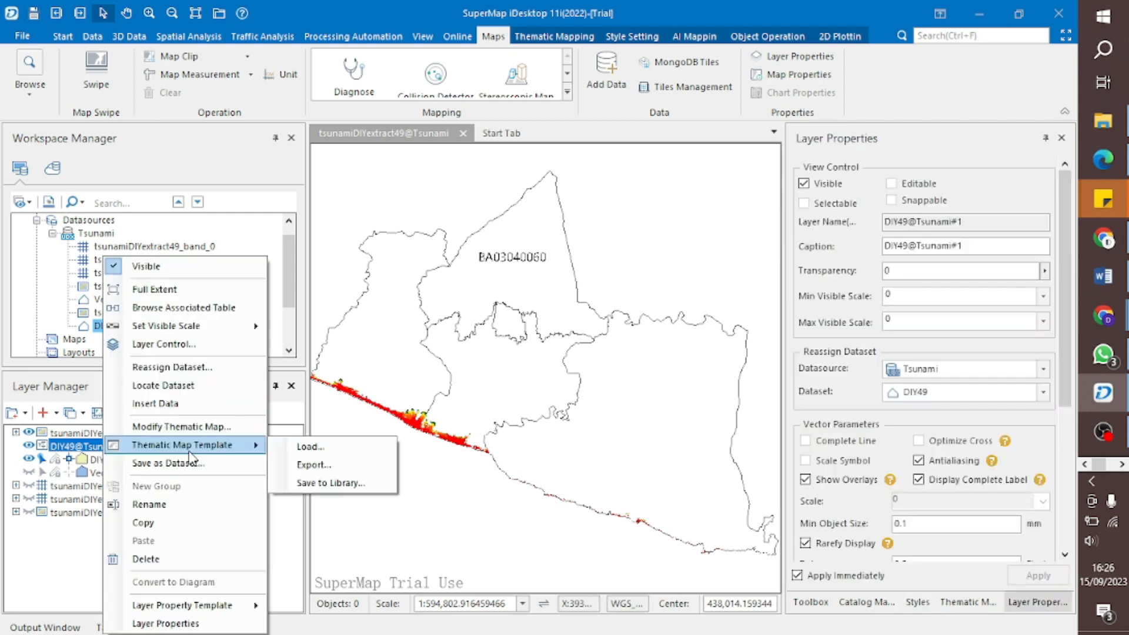
pyautogui.click(203, 427)
pyautogui.click(1033, 224)
pyautogui.scroll(2, 993, 358)
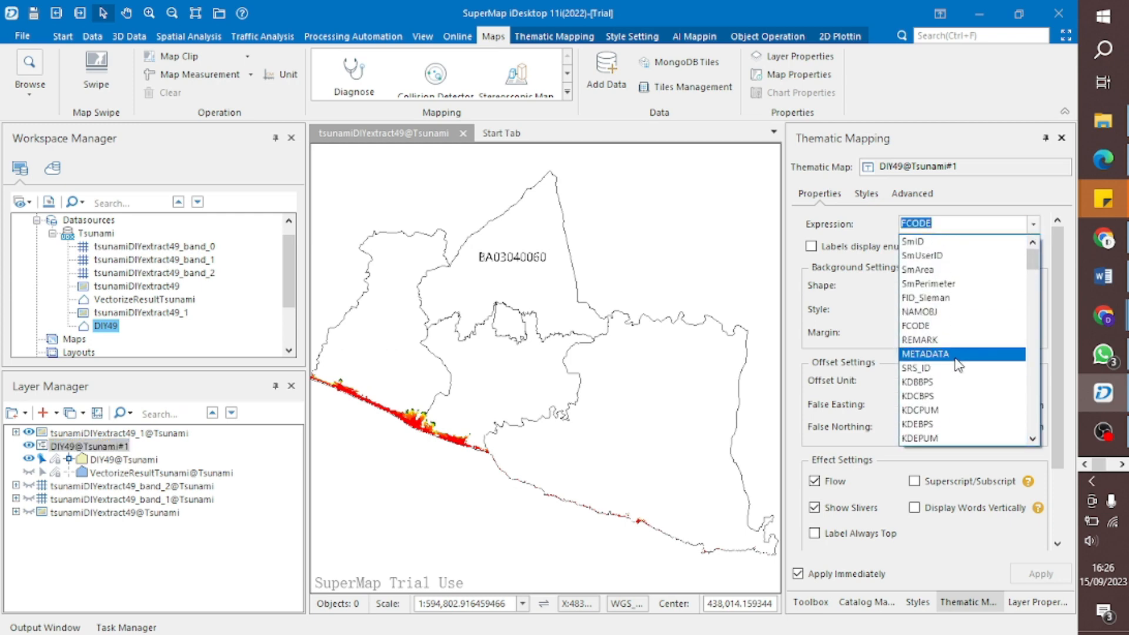
pyautogui.click(959, 312)
pyautogui.rightClick(76, 446)
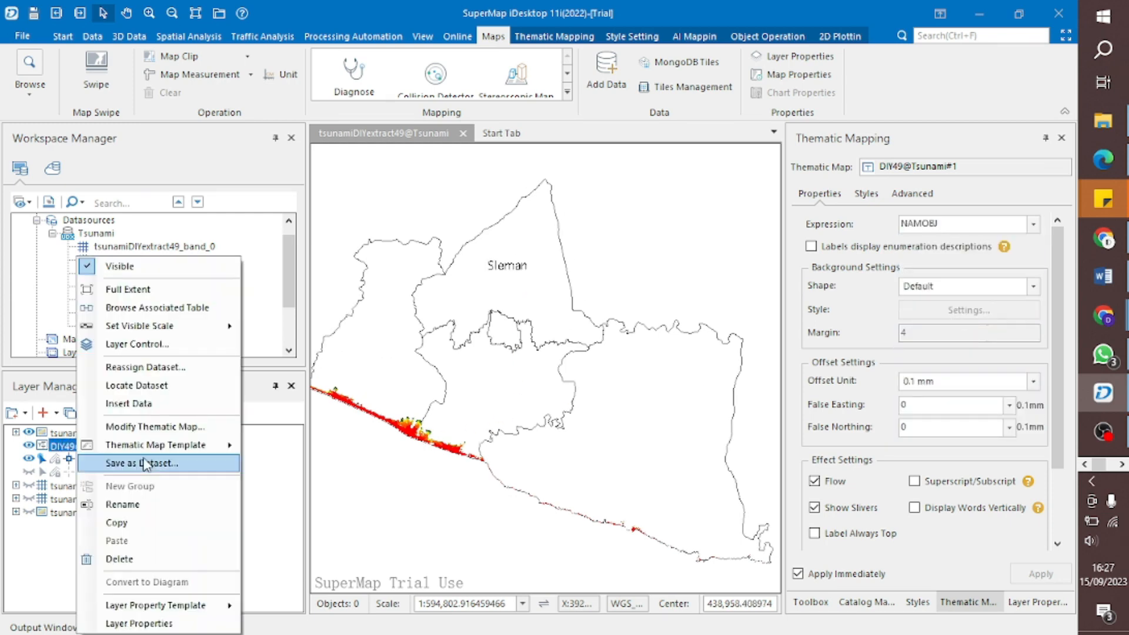
pyautogui.click(277, 483)
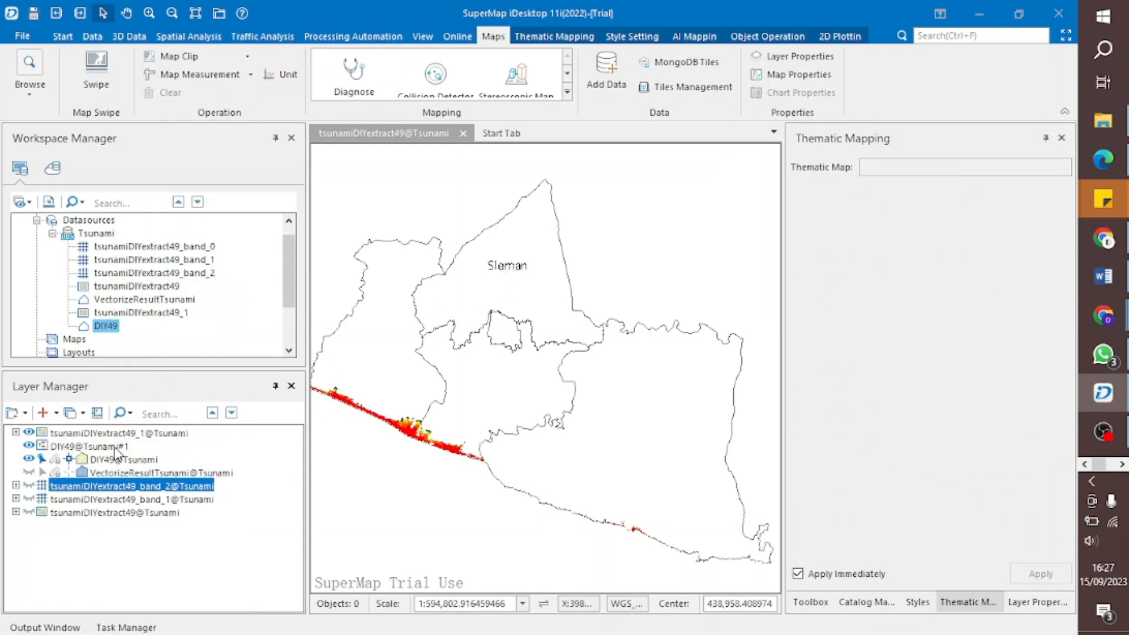
# - Open the DIY49 attribute table and enter Kulon Progo as the NAMOBJ of the westernmost coastal region
pyautogui.rightClick(132, 459)
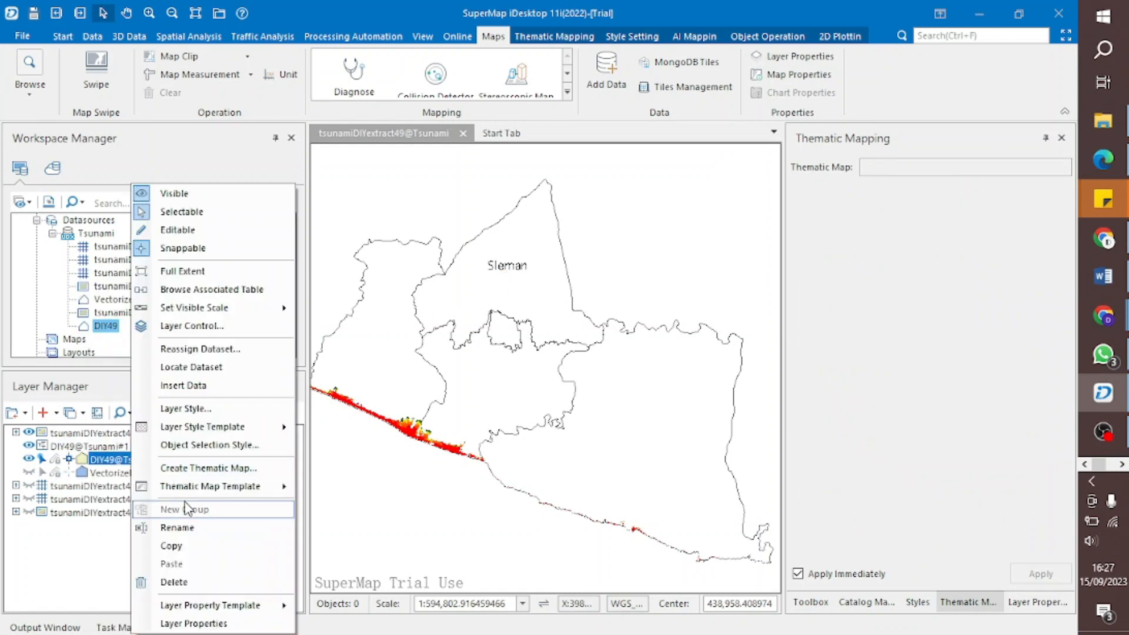
pyautogui.click(218, 289)
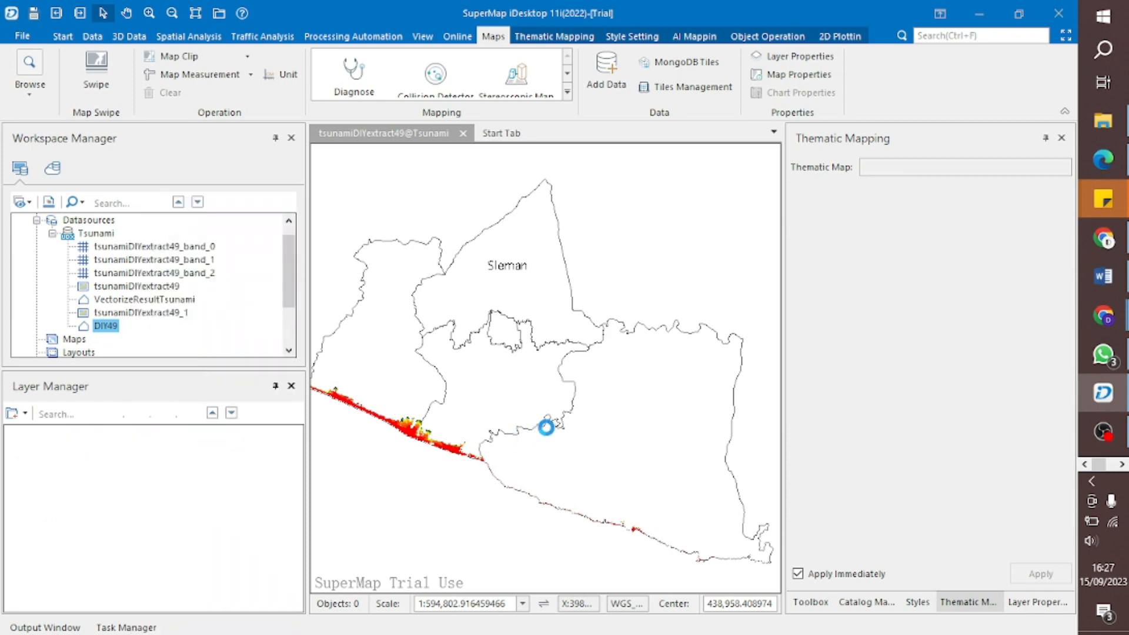
pyautogui.click(434, 336)
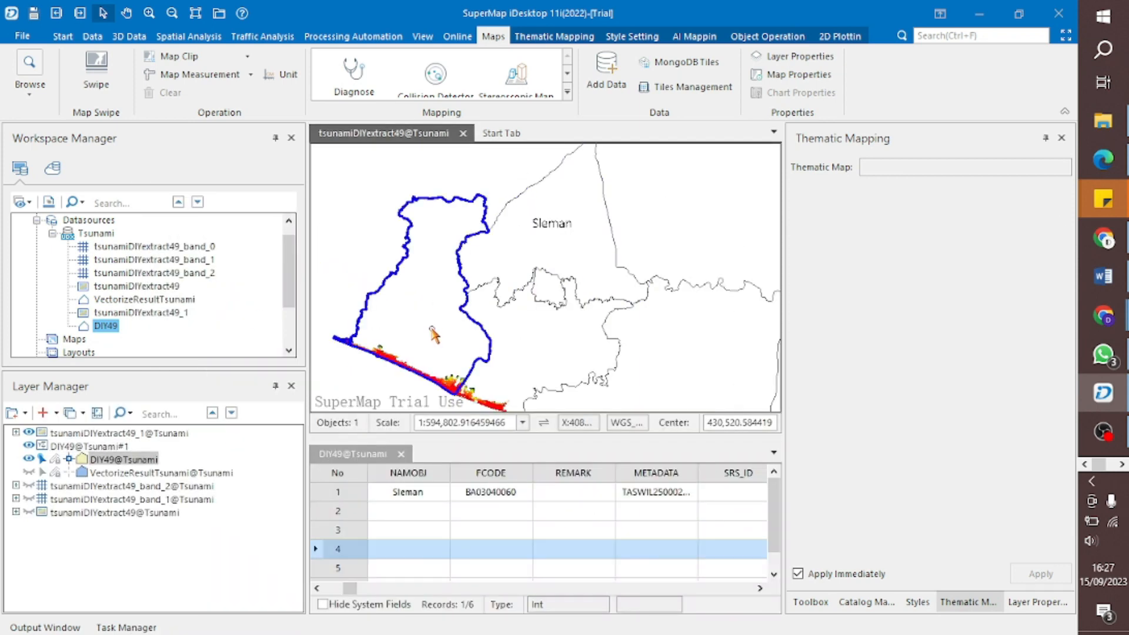
pyautogui.doubleClick(398, 548)
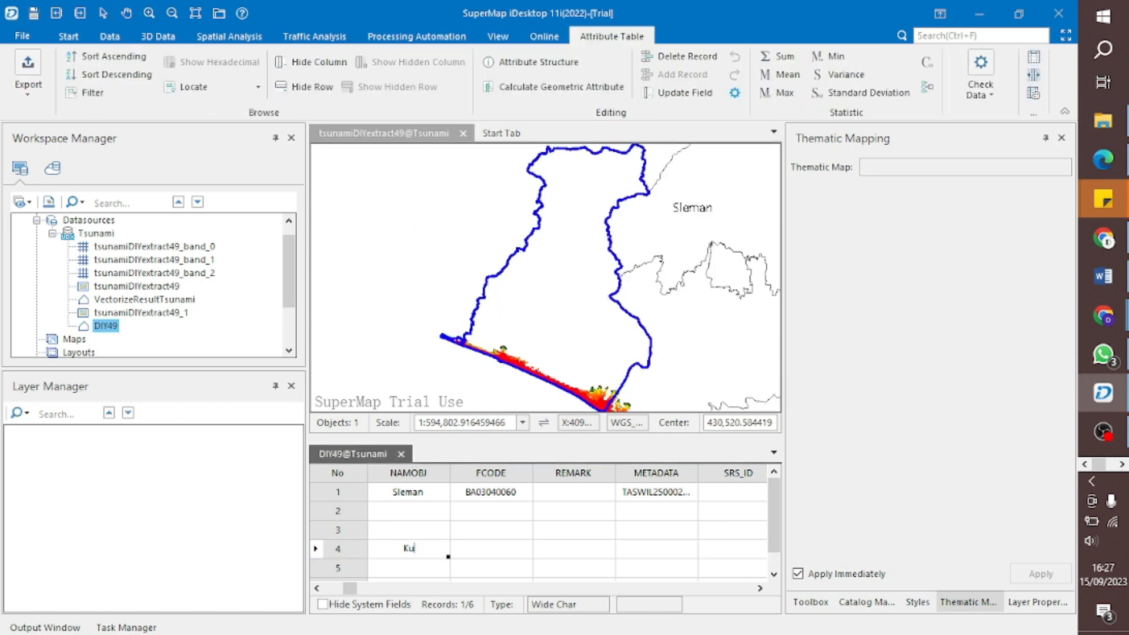
pyautogui.write('Kulon Progo')
# - Fill in NAMOBJ for two more DIY49 regions: Bantul for the south-central one and Gunung Kidul for the southeastern one
pyautogui.click(733, 328)
pyautogui.click(726, 325)
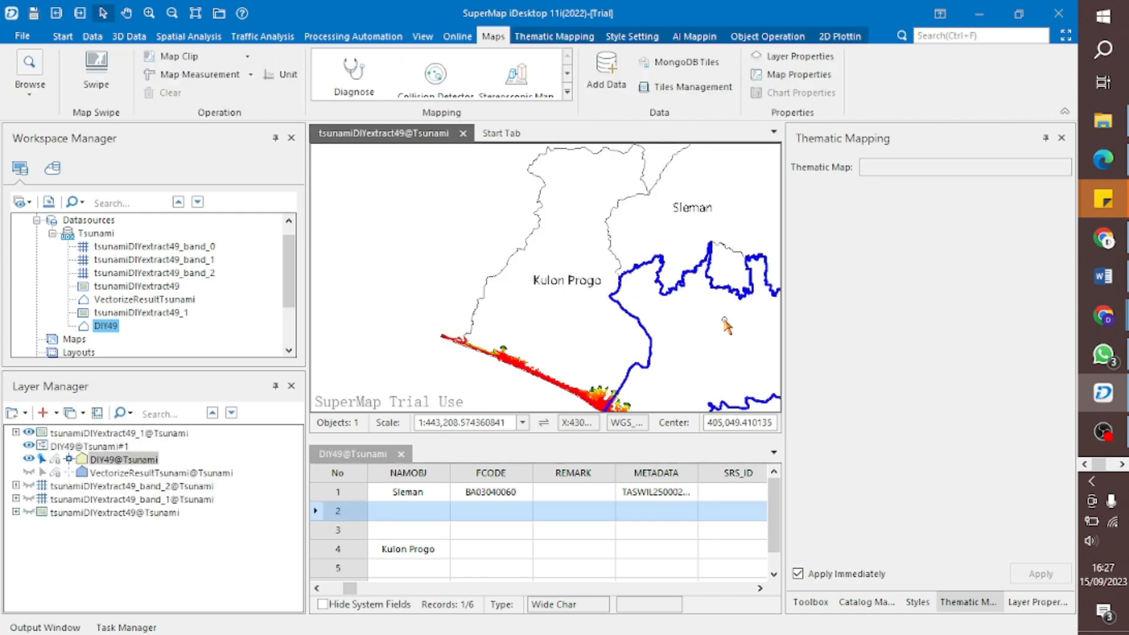
pyautogui.doubleClick(400, 511)
pyautogui.write('Bantul')
pyautogui.click(721, 348)
pyautogui.click(721, 348)
pyautogui.doubleClick(414, 568)
pyautogui.write('Gunung Kidul')
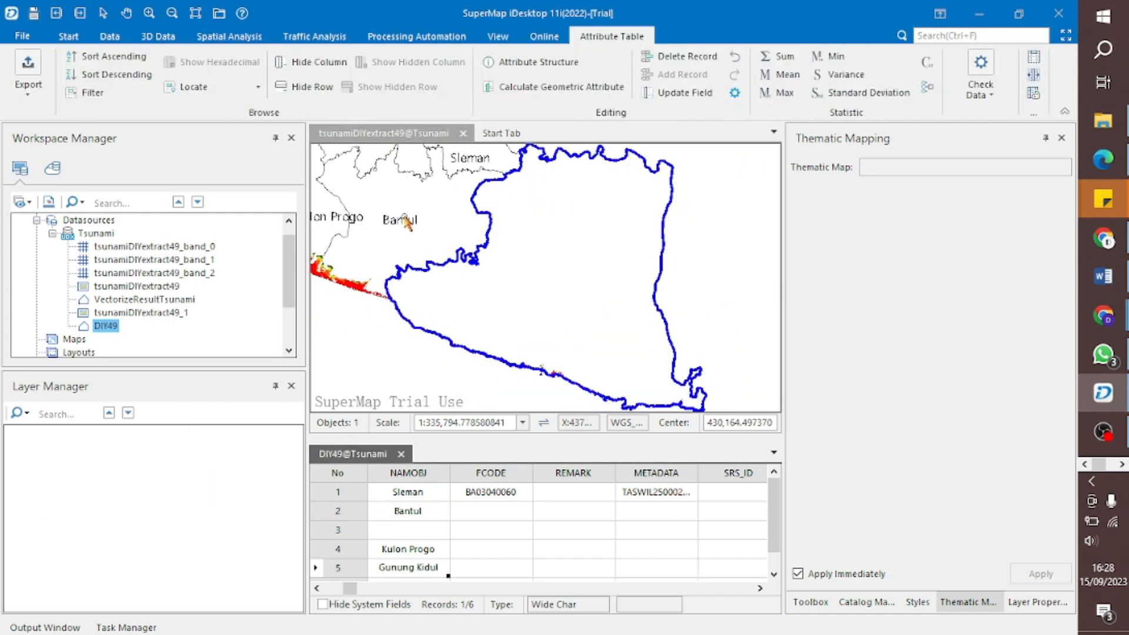
# - Enter Yogyakarta Center as the NAMOBJ of the small central DIY49 region and close the attribute table
pyautogui.click(413, 163)
pyautogui.scroll(-1, 399, 536)
pyautogui.doubleClick(409, 568)
pyautogui.write('Yogyakarta Center')
pyautogui.click(494, 261)
pyautogui.scroll(-5, 494, 261)
pyautogui.click(402, 454)
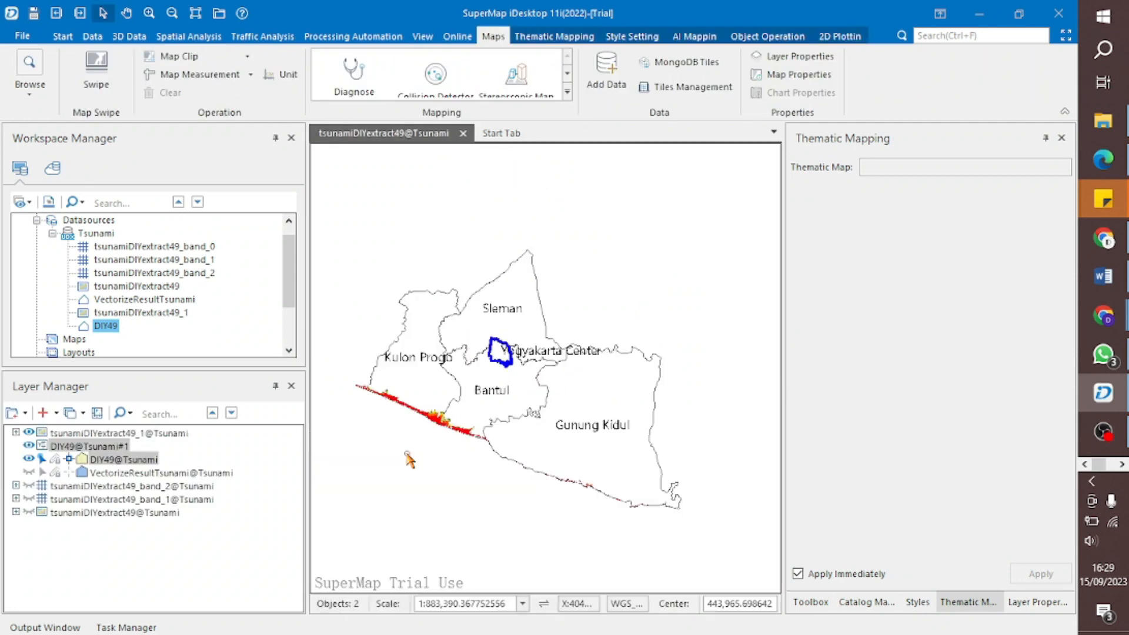
# - Set the font of the DIY49 label thematic map to Comic Sans MS
pyautogui.moveTo(784, 370); pyautogui.dragTo(846, 372)
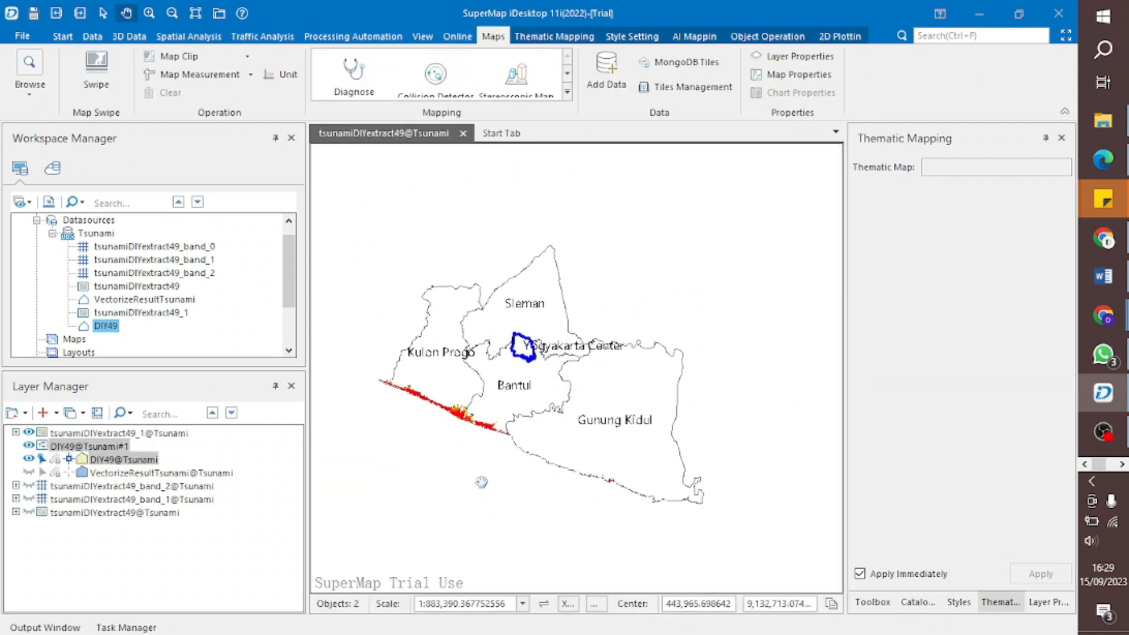
pyautogui.moveTo(482, 482); pyautogui.dragTo(481, 471)
pyautogui.click(117, 461)
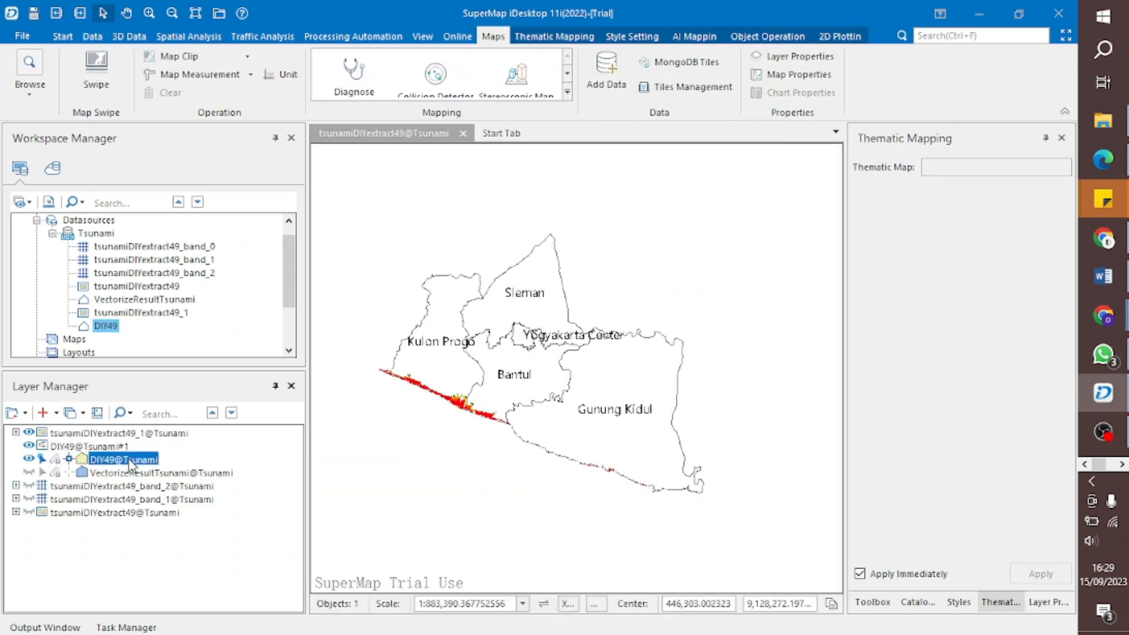
pyautogui.click(117, 448)
pyautogui.click(929, 194)
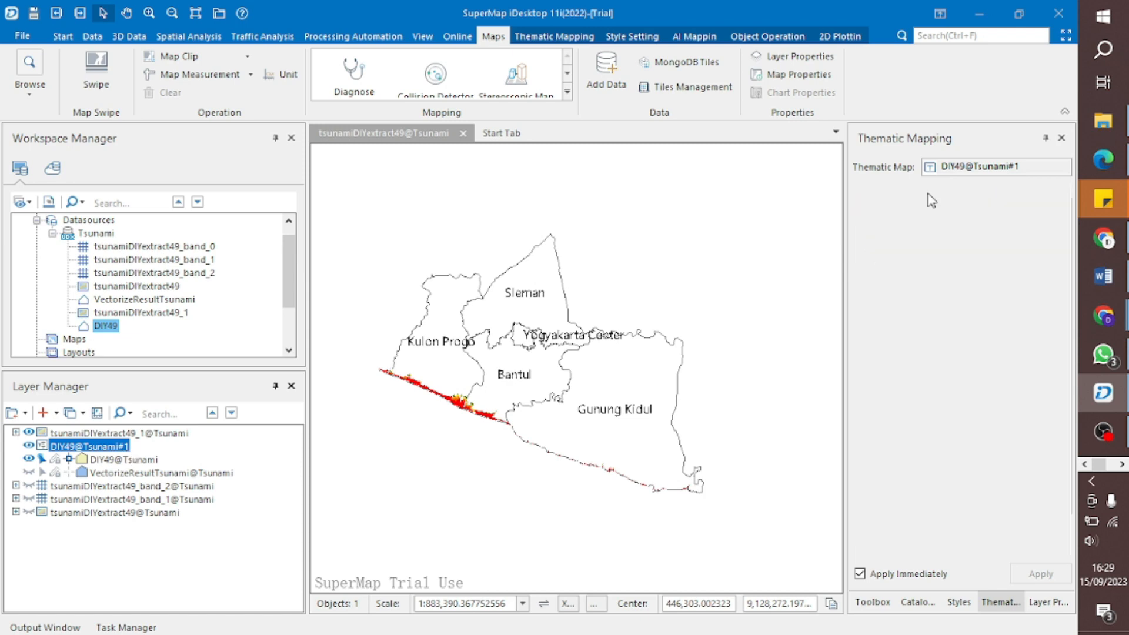
pyautogui.click(1039, 225)
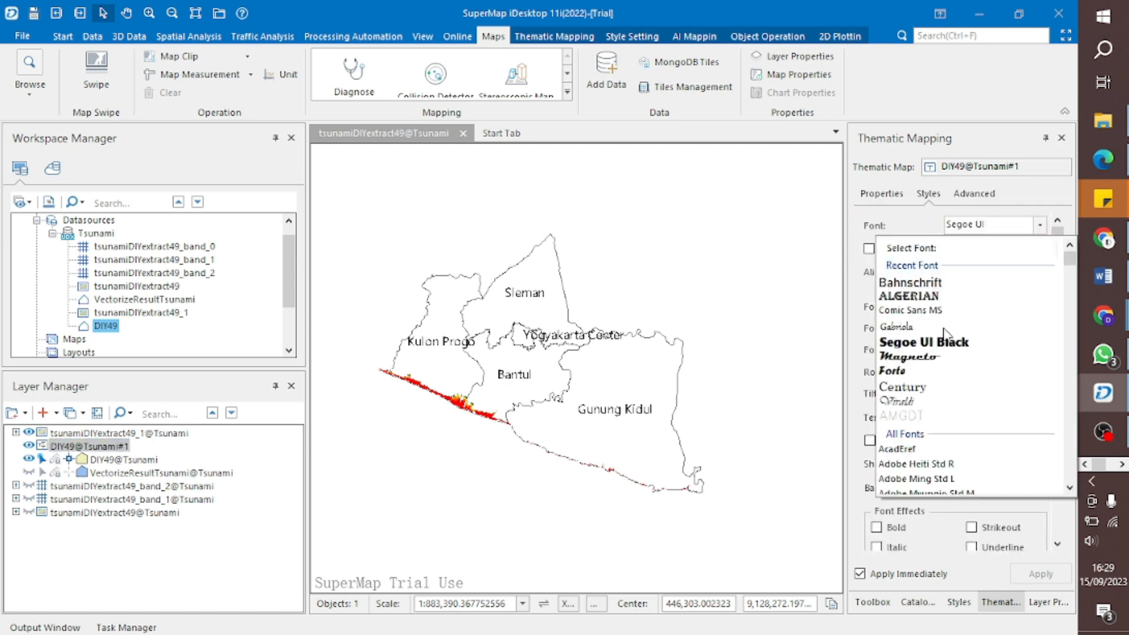
pyautogui.click(928, 310)
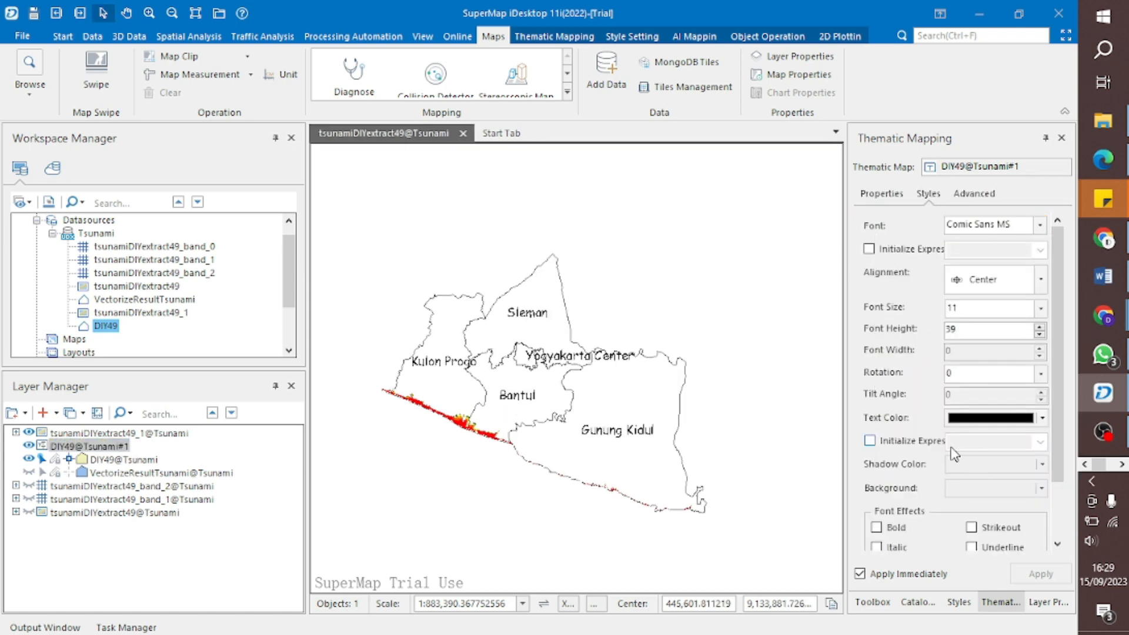
# - Make the DIY49 map labels bold and set their alignment to Center
pyautogui.scroll(-3, 955, 453)
pyautogui.click(876, 456)
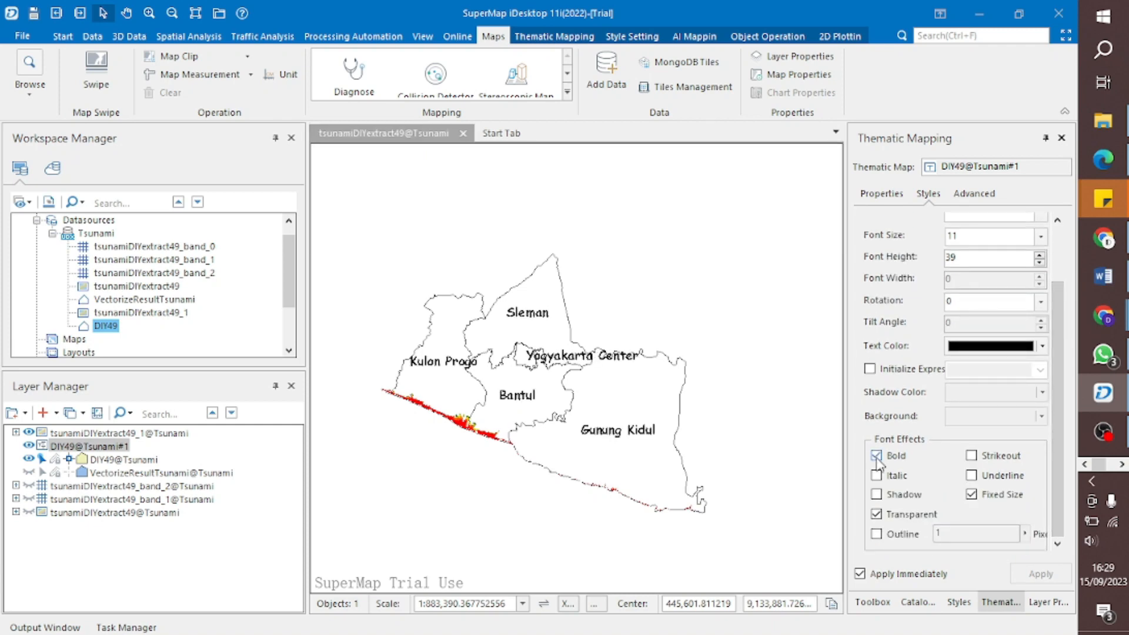
pyautogui.moveTo(694, 465); pyautogui.dragTo(691, 468)
pyautogui.moveTo(1060, 424); pyautogui.dragTo(1062, 355)
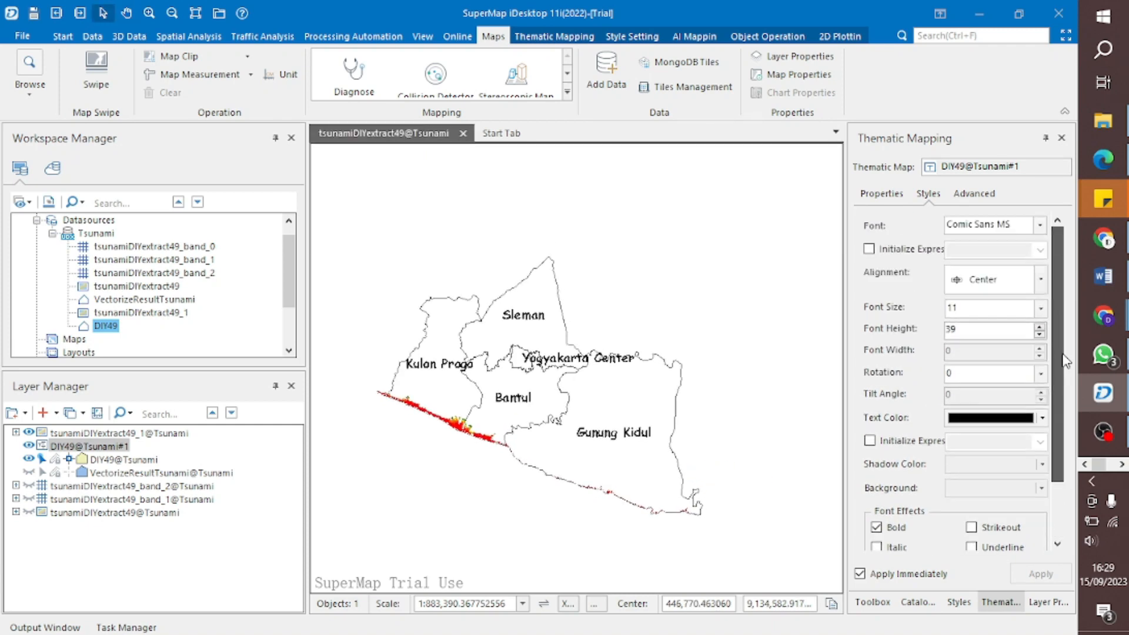
pyautogui.click(1040, 280)
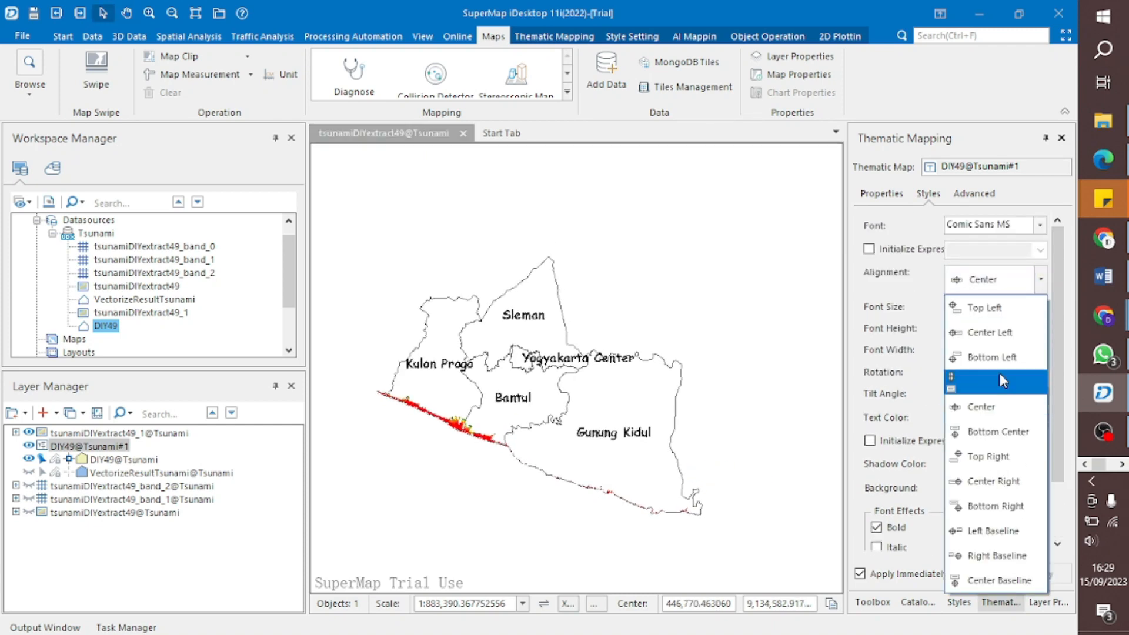
pyautogui.click(997, 406)
pyautogui.moveTo(674, 501); pyautogui.dragTo(669, 491)
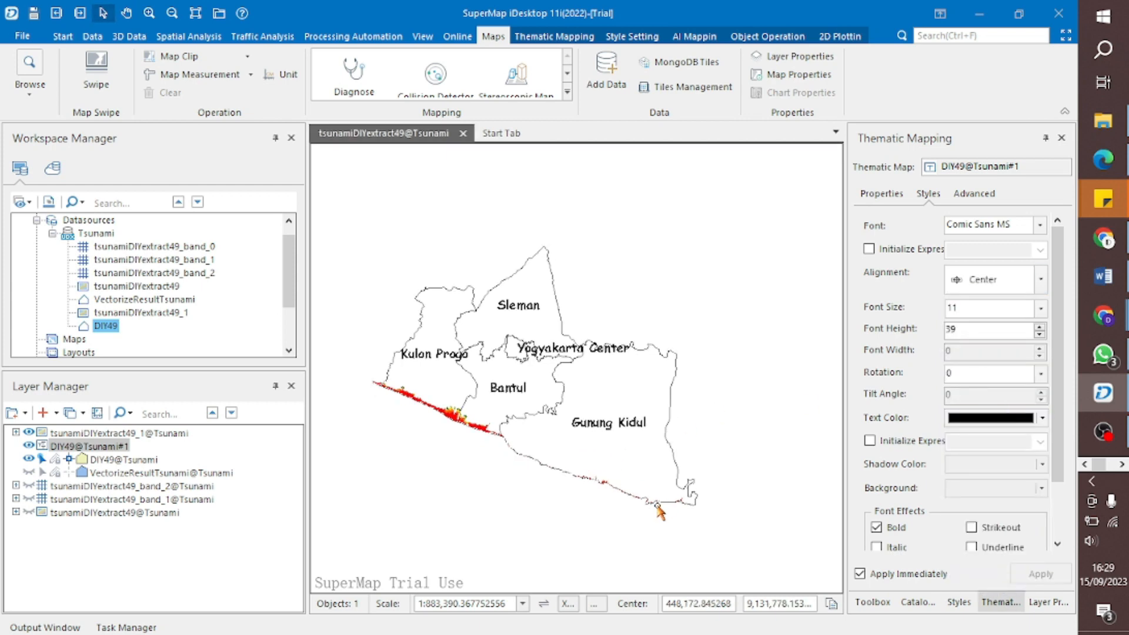
# - Open GoogleMaps as a web datasource in the workspace
pyautogui.scroll(1, 226, 351)
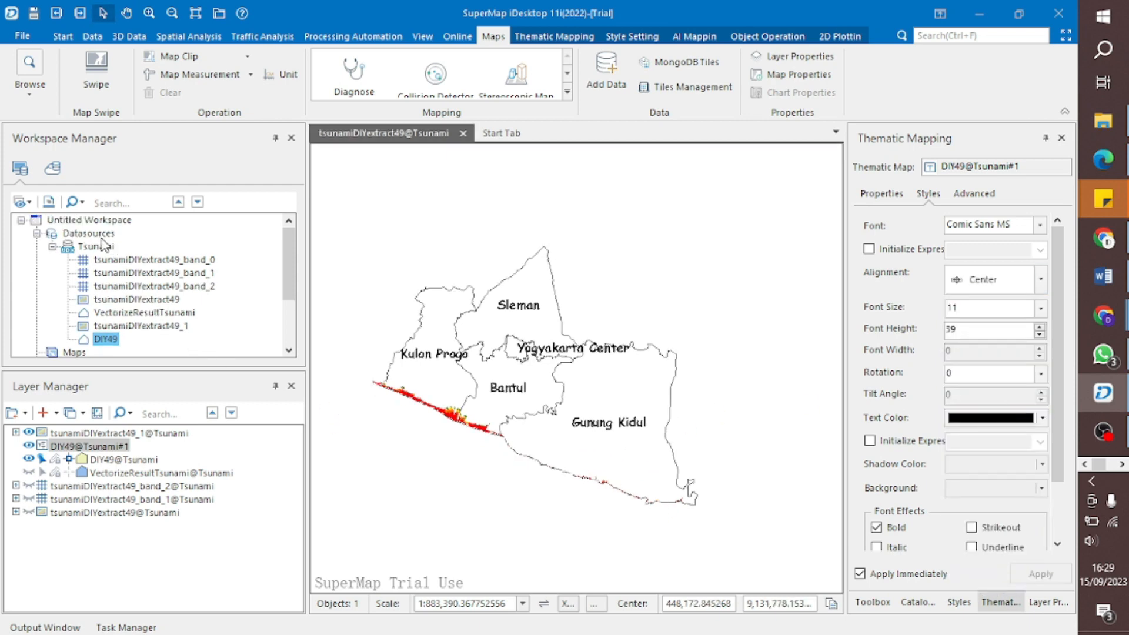
pyautogui.rightClick(106, 235)
pyautogui.click(220, 287)
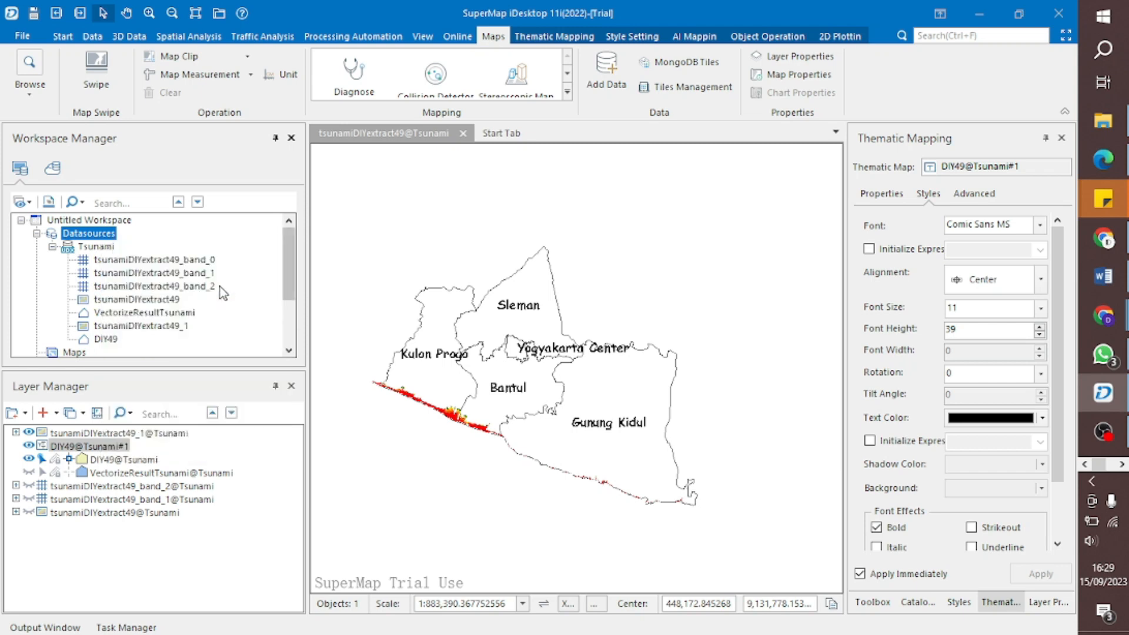
pyautogui.click(329, 293)
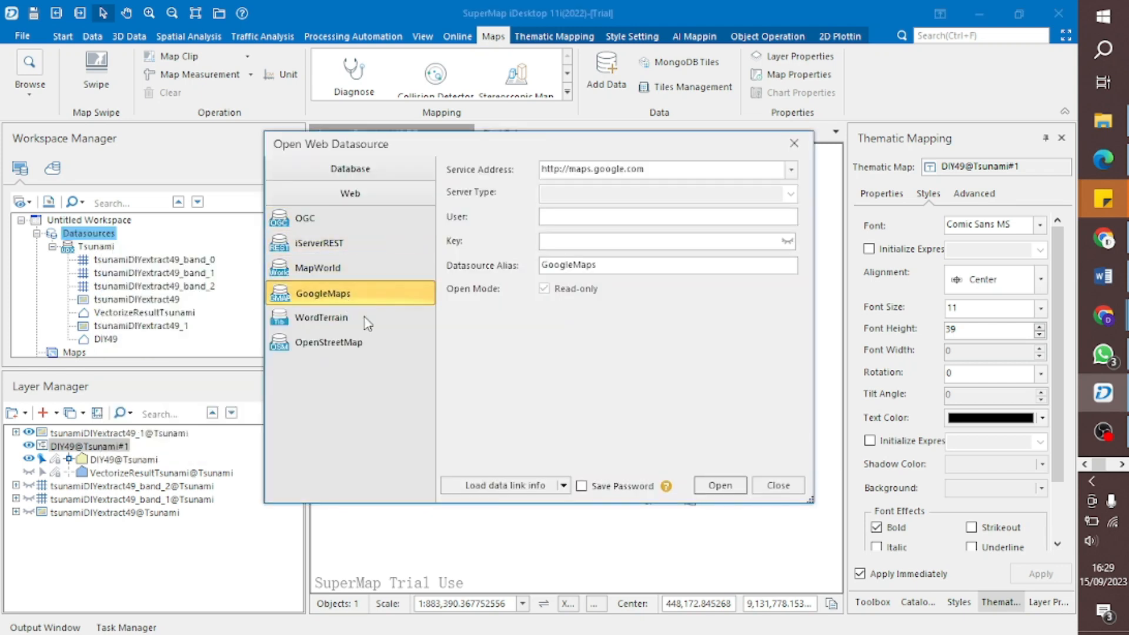
pyautogui.click(720, 486)
# - Add the GoogleMaps hybrid dataset to the current tsunami map as a basemap
pyautogui.scroll(-1, 88, 315)
pyautogui.click(107, 300)
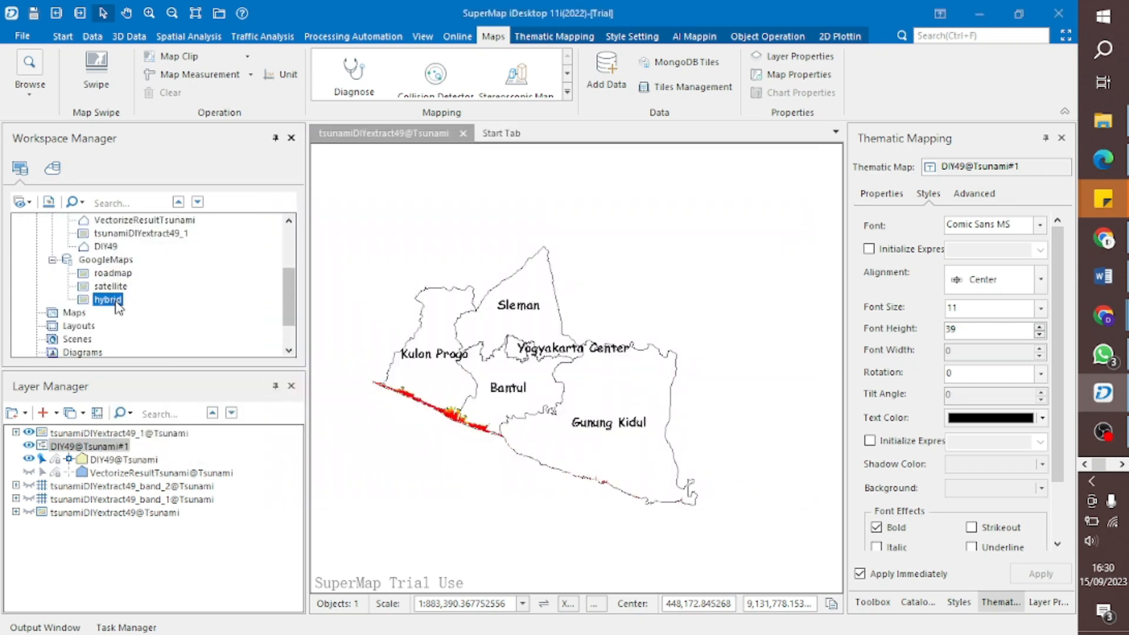
pyautogui.rightClick(117, 303)
pyautogui.click(222, 321)
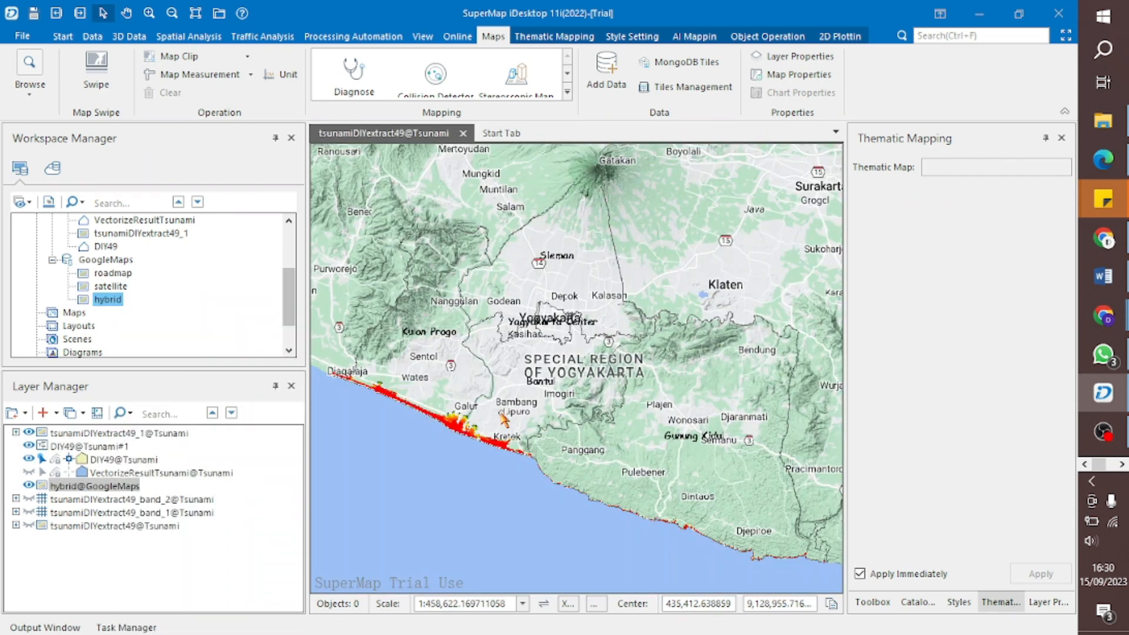
pyautogui.scroll(1, 502, 414)
pyautogui.scroll(-1, 502, 412)
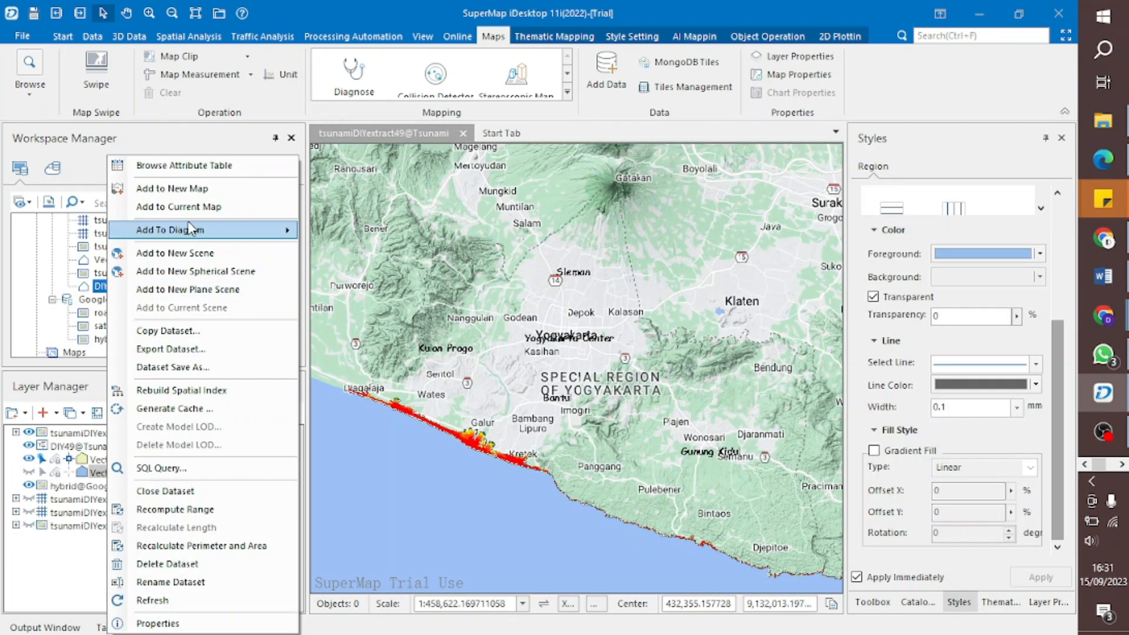
# - Add the DIY49 dataset to the current map and place its layer directly above the GoogleMaps hybrid layer
pyautogui.click(231, 207)
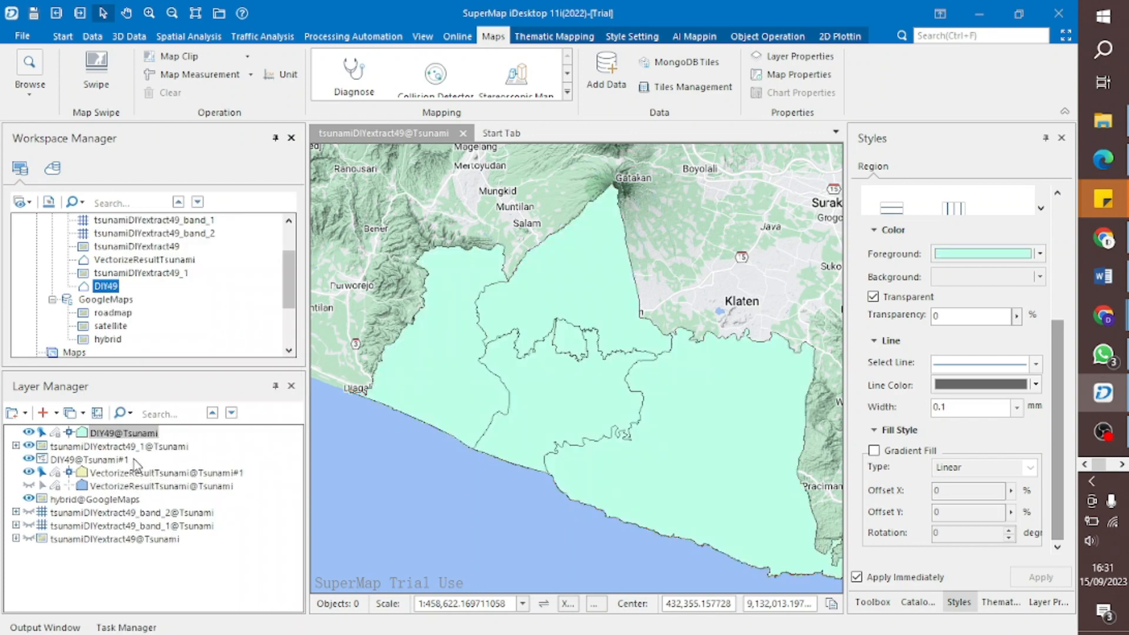
pyautogui.moveTo(111, 433); pyautogui.dragTo(114, 493)
pyautogui.moveTo(553, 436); pyautogui.dragTo(497, 424)
pyautogui.moveTo(595, 458); pyautogui.dragTo(620, 449)
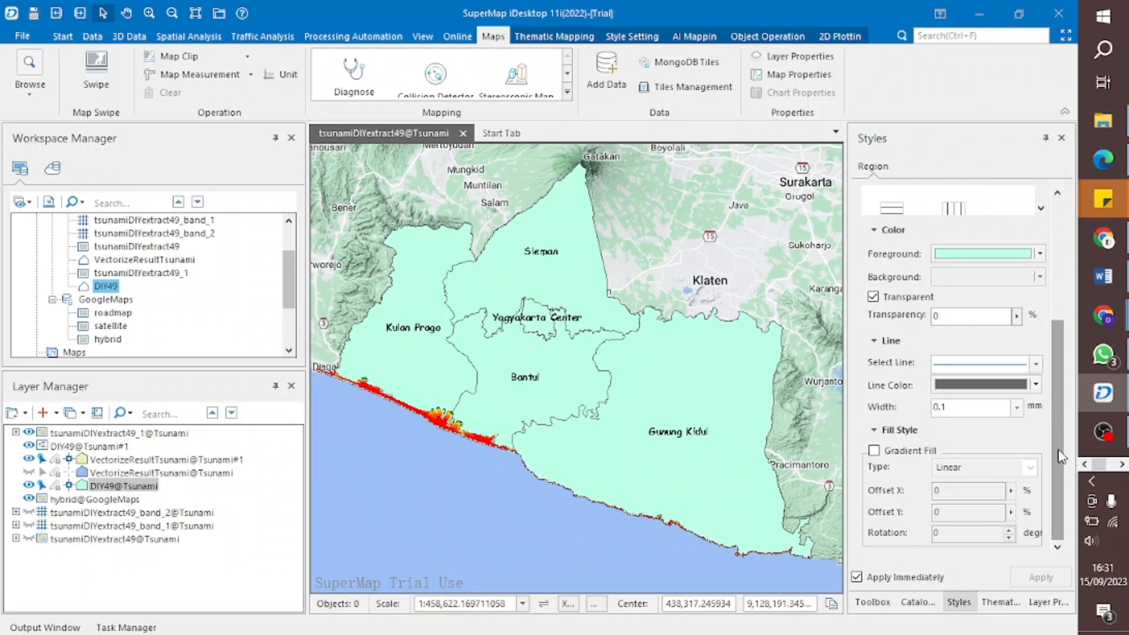
# - Apply a Radial gradient fill to the DIY49 region layer
pyautogui.click(873, 450)
pyautogui.click(1030, 467)
pyautogui.click(964, 494)
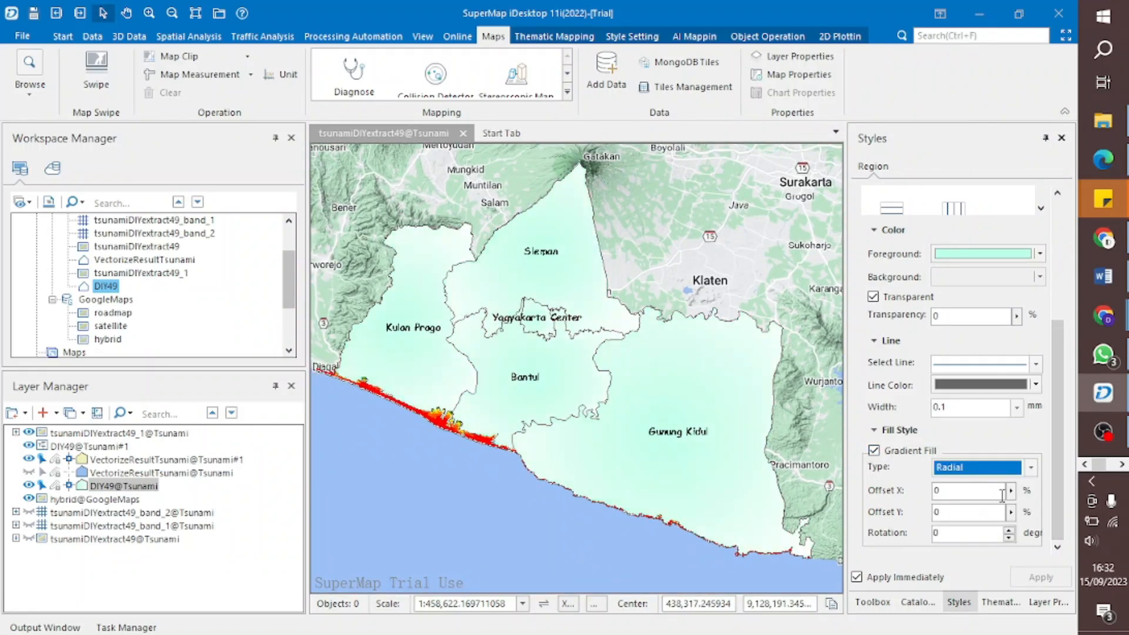
pyautogui.moveTo(439, 403); pyautogui.dragTo(468, 408)
# - Save the map under the name tsunamiDIYextract49@Tsunami and select it in the workspace
pyautogui.rightClick(386, 314)
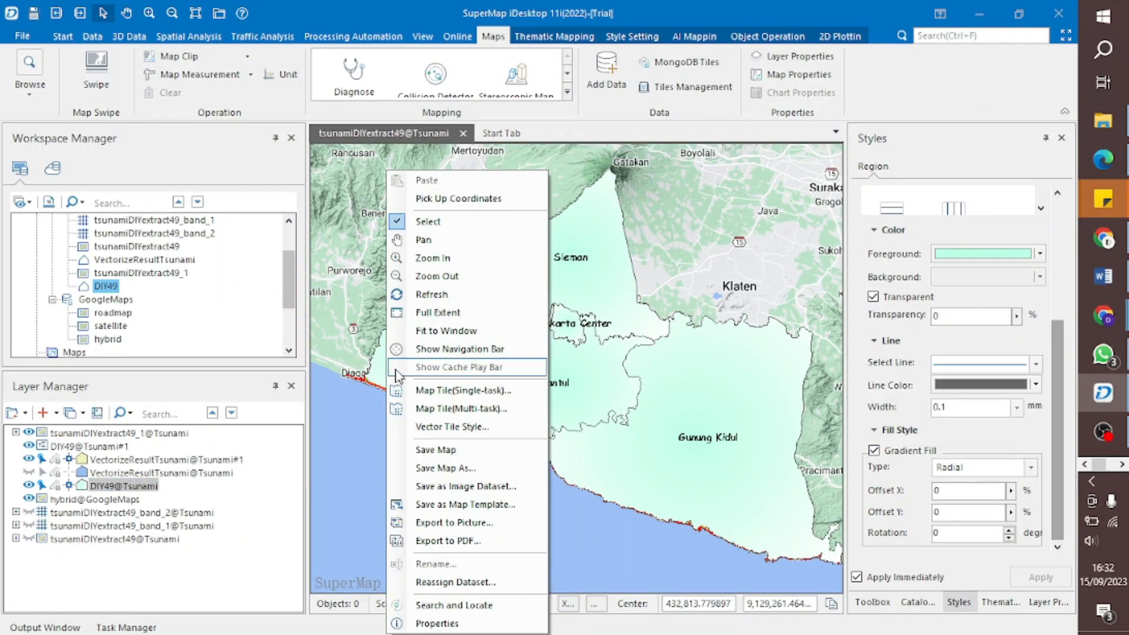
pyautogui.click(479, 451)
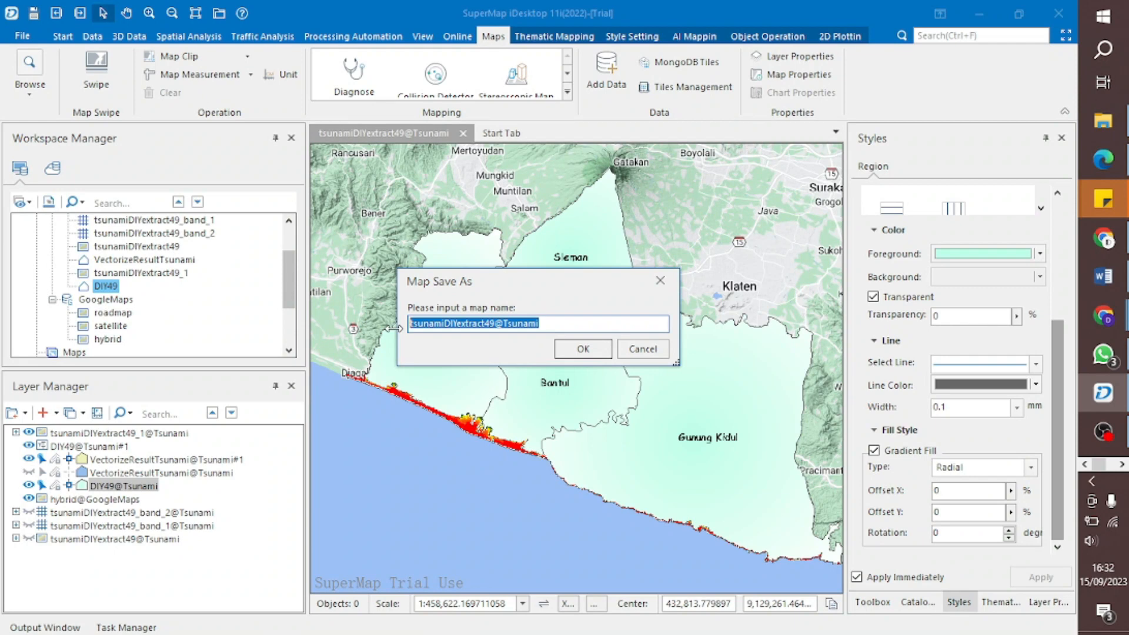
pyautogui.click(581, 348)
pyautogui.scroll(-1, 53, 323)
pyautogui.click(82, 299)
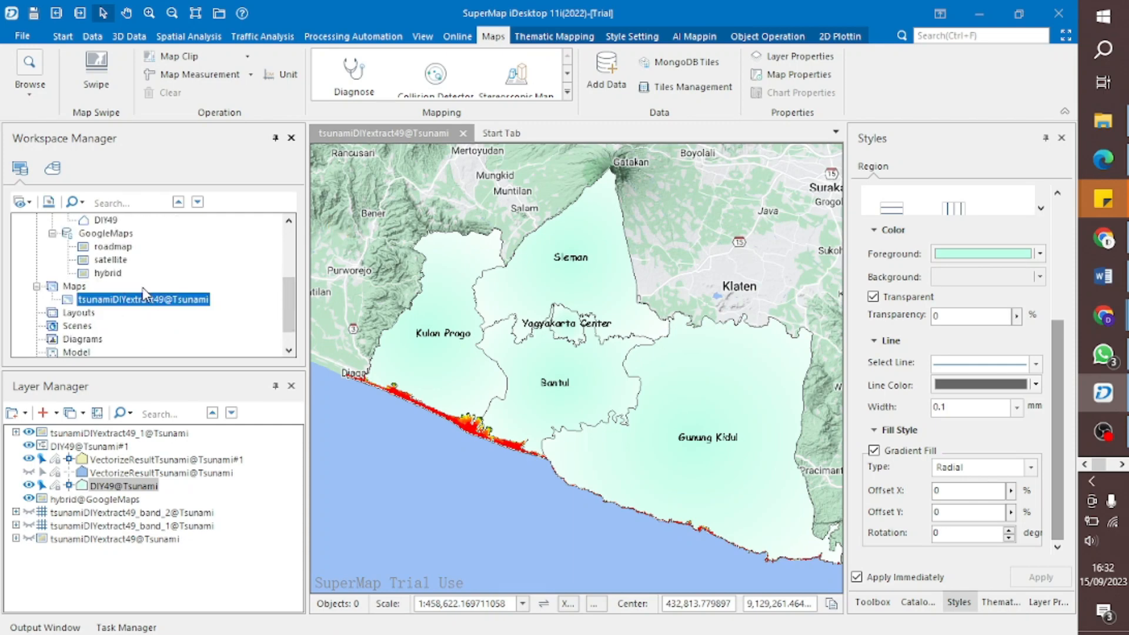
# - Create a new layout from the Single Map(With Diagram)1 template
pyautogui.scroll(-1, 118, 297)
pyautogui.click(78, 287)
pyautogui.rightClick(101, 289)
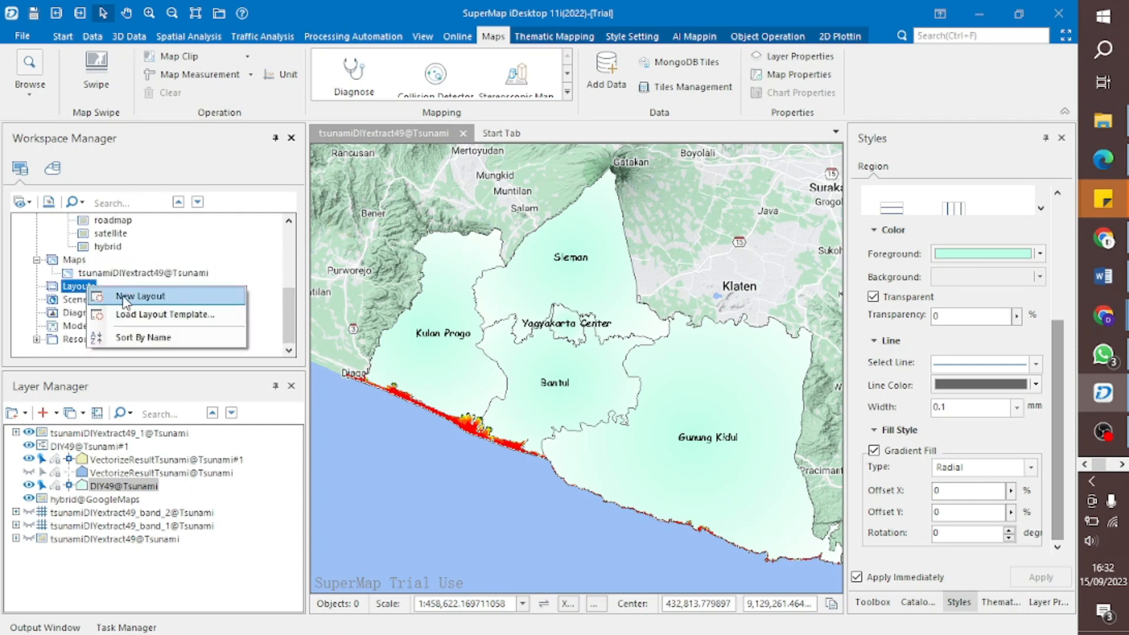
pyautogui.click(208, 300)
pyautogui.scroll(-4, 682, 447)
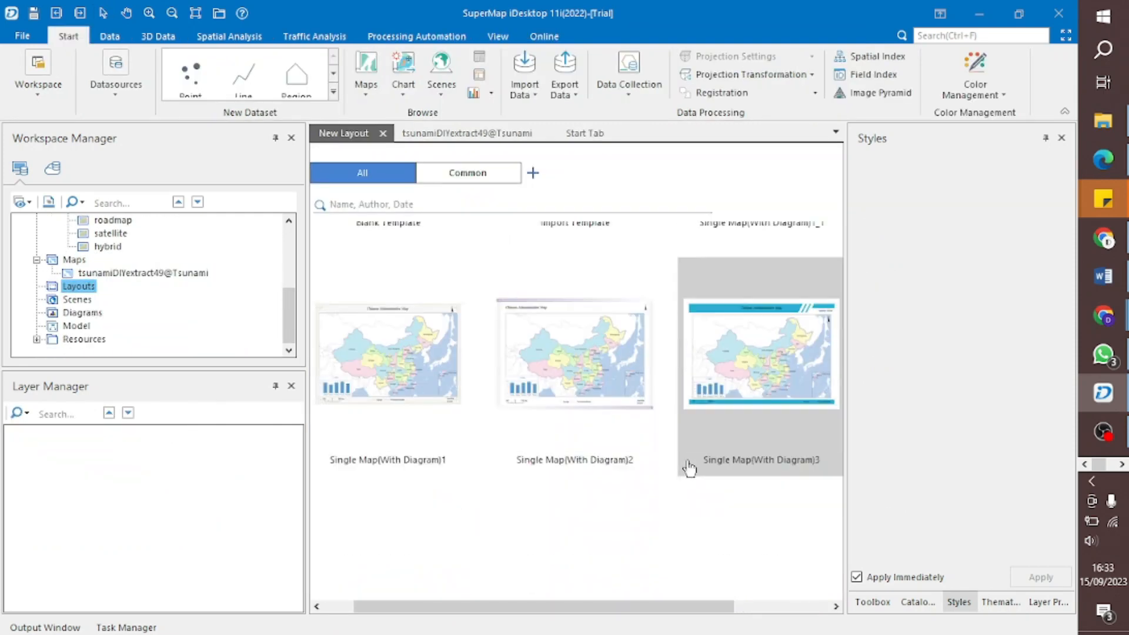
pyautogui.click(397, 346)
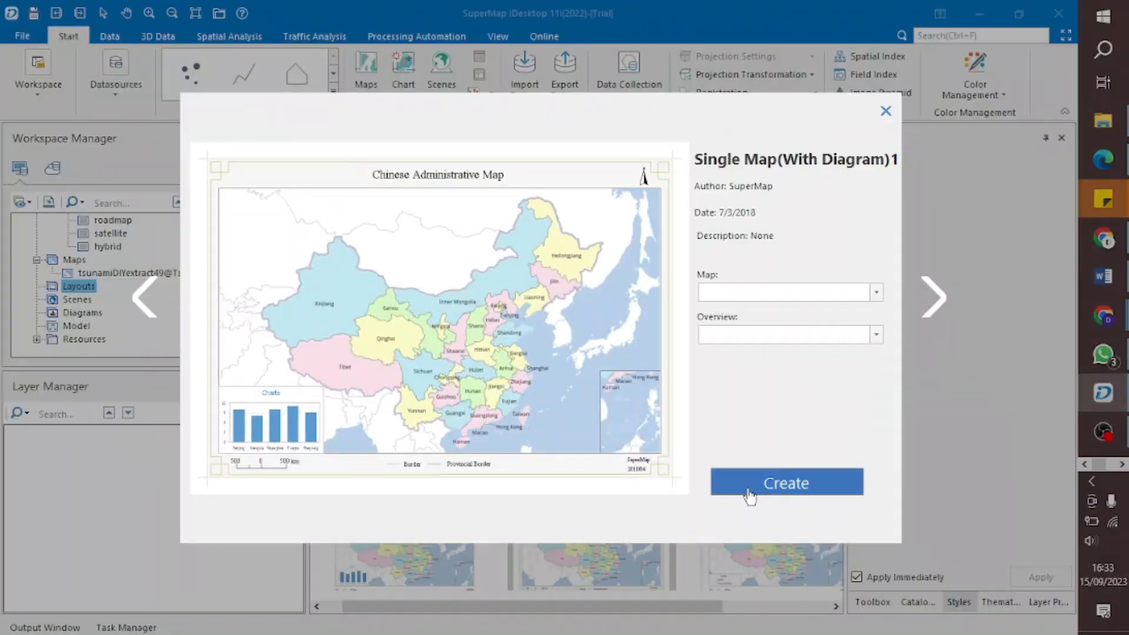
pyautogui.click(763, 478)
pyautogui.moveTo(848, 318); pyautogui.dragTo(990, 318)
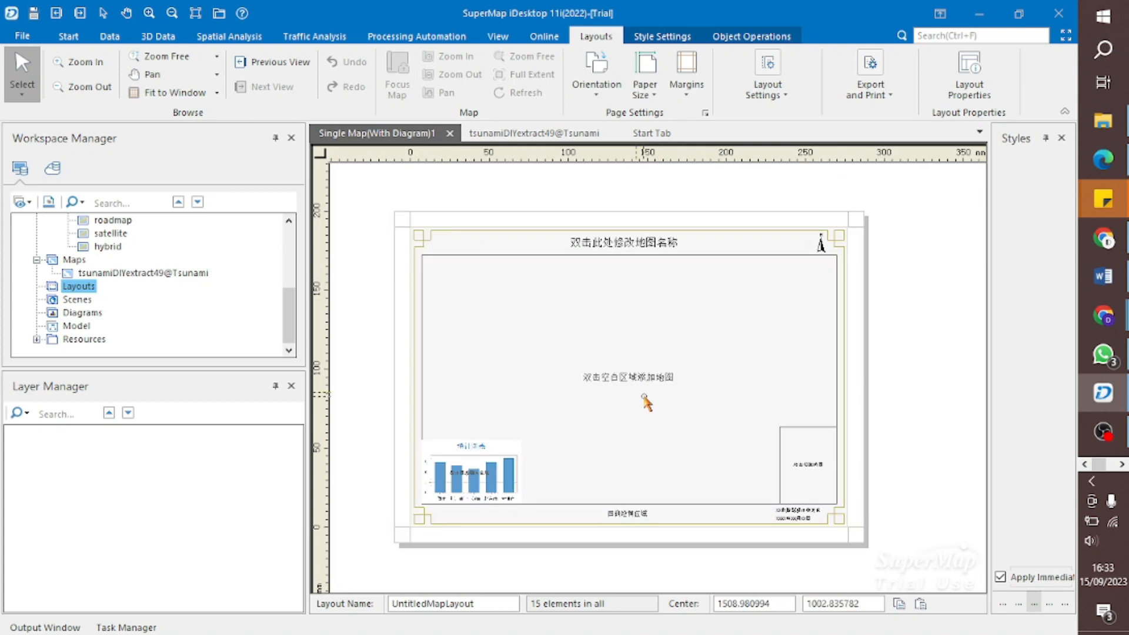
# - Replace the layout's placeholder title text with "Tsunami Hazard Map in Yogyakarta"
pyautogui.click(685, 250)
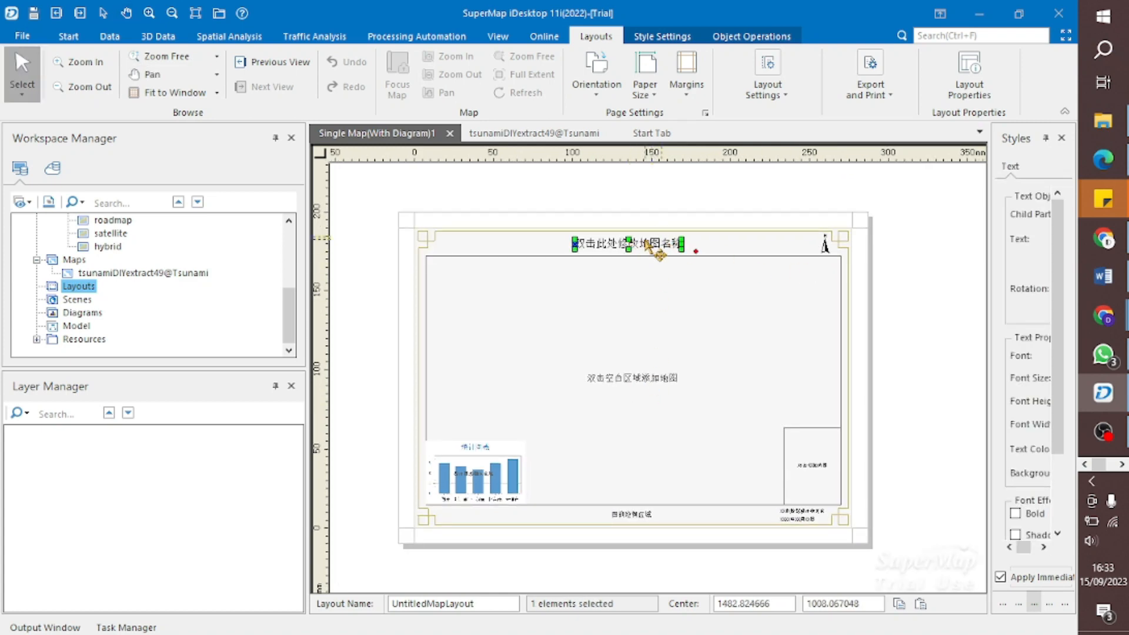
pyautogui.rightClick(440, 241)
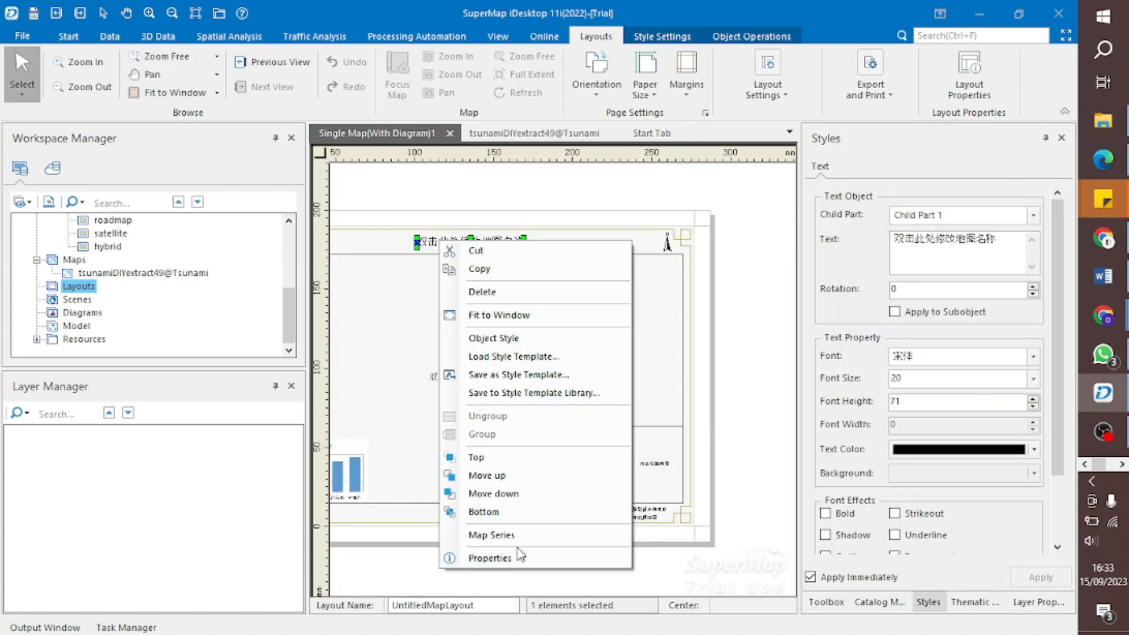
pyautogui.click(509, 558)
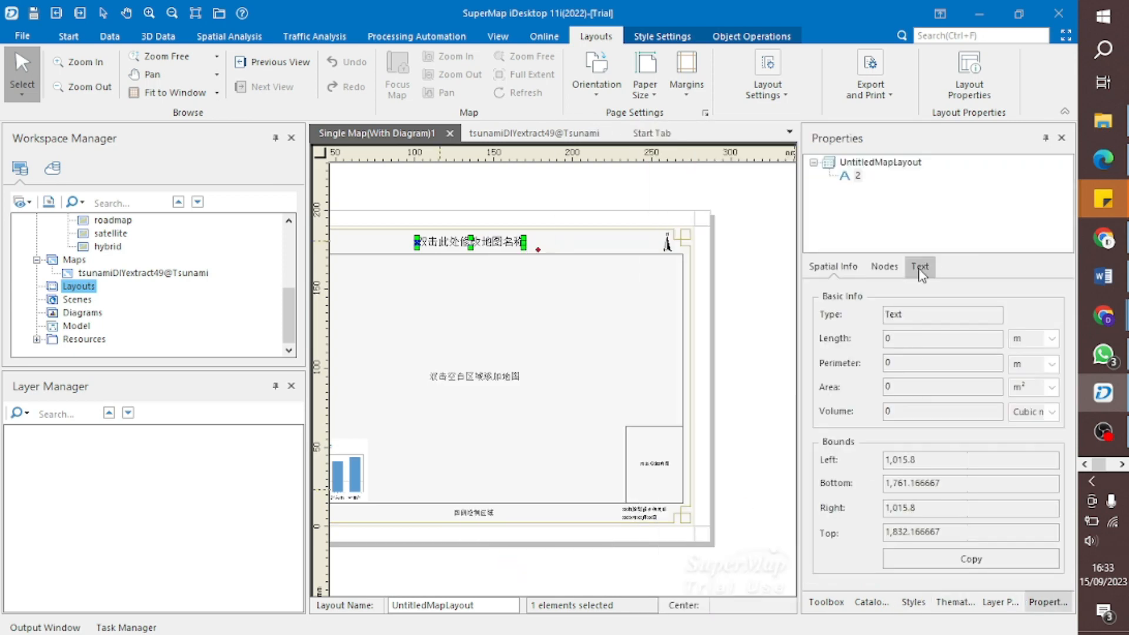
pyautogui.click(920, 266)
pyautogui.moveTo(1000, 340); pyautogui.dragTo(882, 351)
pyautogui.write('Tsunami Hazard M')
pyautogui.write('ap in Yogyakarta')
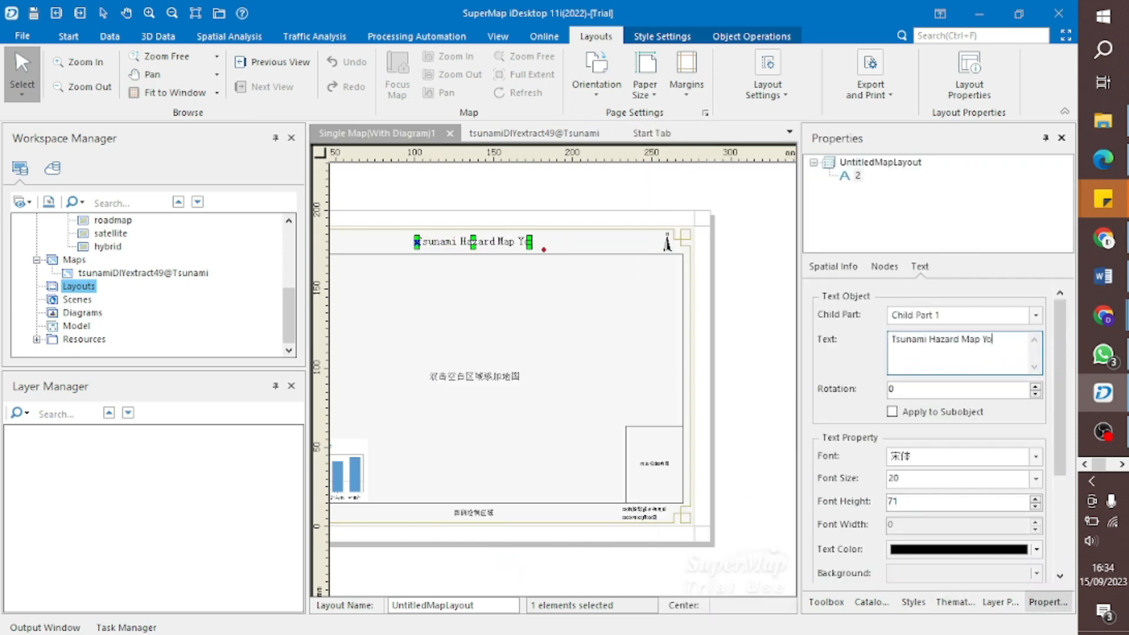
# - Set the layout title's font to Comic Sans MS and its font size to 36
pyautogui.scroll(-3, 1038, 365)
pyautogui.click(1035, 358)
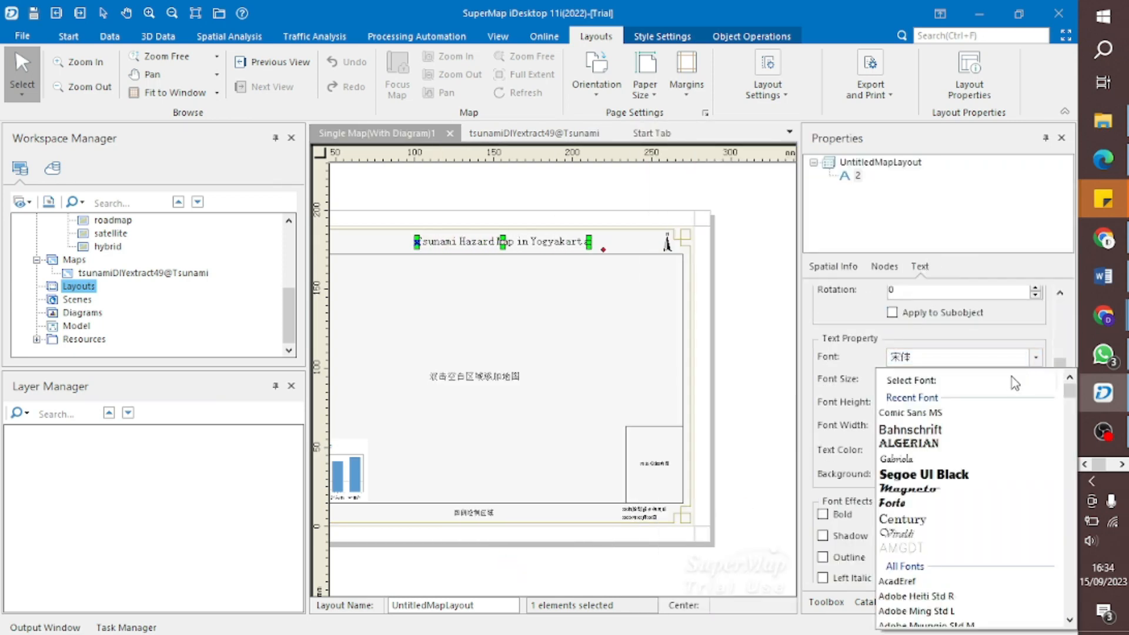
pyautogui.click(910, 413)
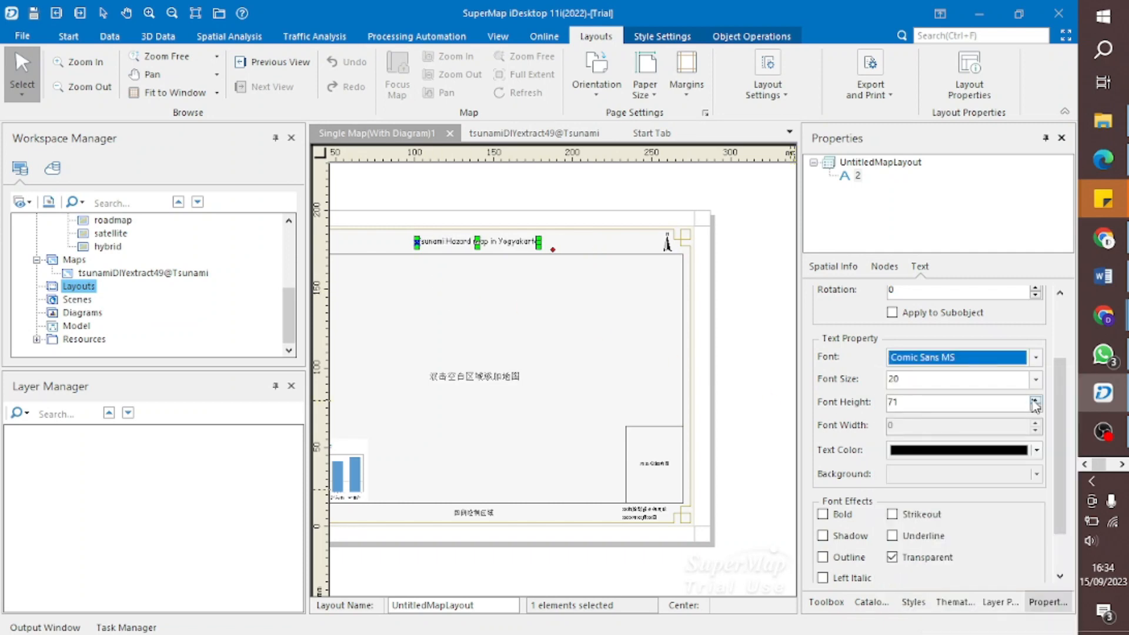
pyautogui.click(1036, 379)
pyautogui.click(917, 503)
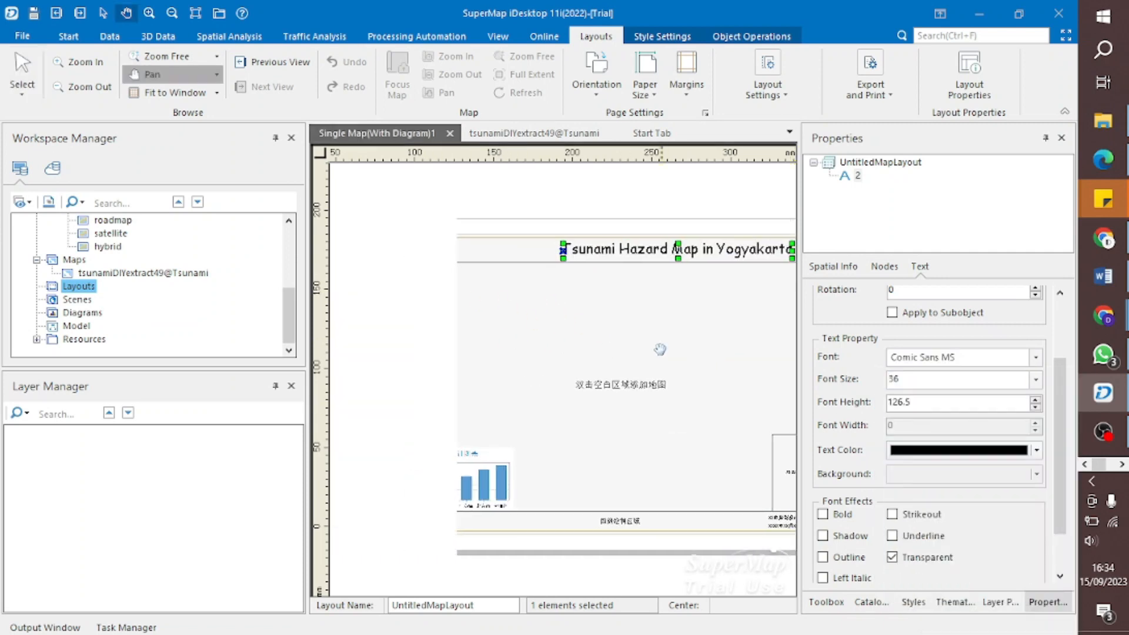
# - Bring up the On-Screen Keyboard and nudge the layout title down so it sits inside the header band
pyautogui.click(1103, 49)
pyautogui.click(517, 438)
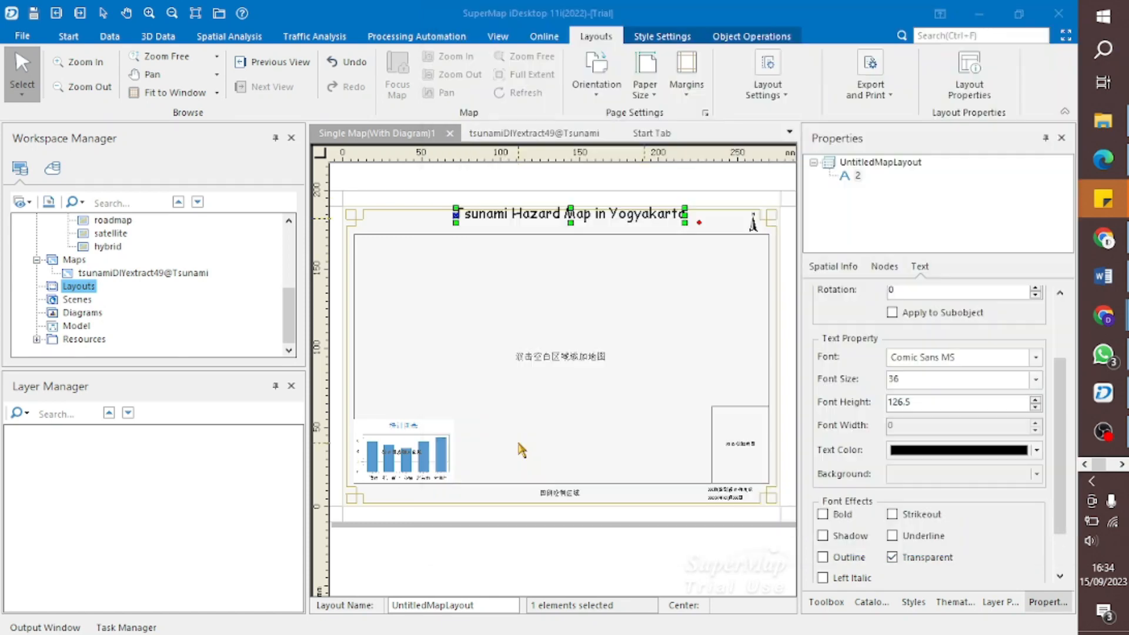
pyautogui.moveTo(603, 37); pyautogui.dragTo(676, 45)
pyautogui.click(771, 141)
pyautogui.click(468, 245)
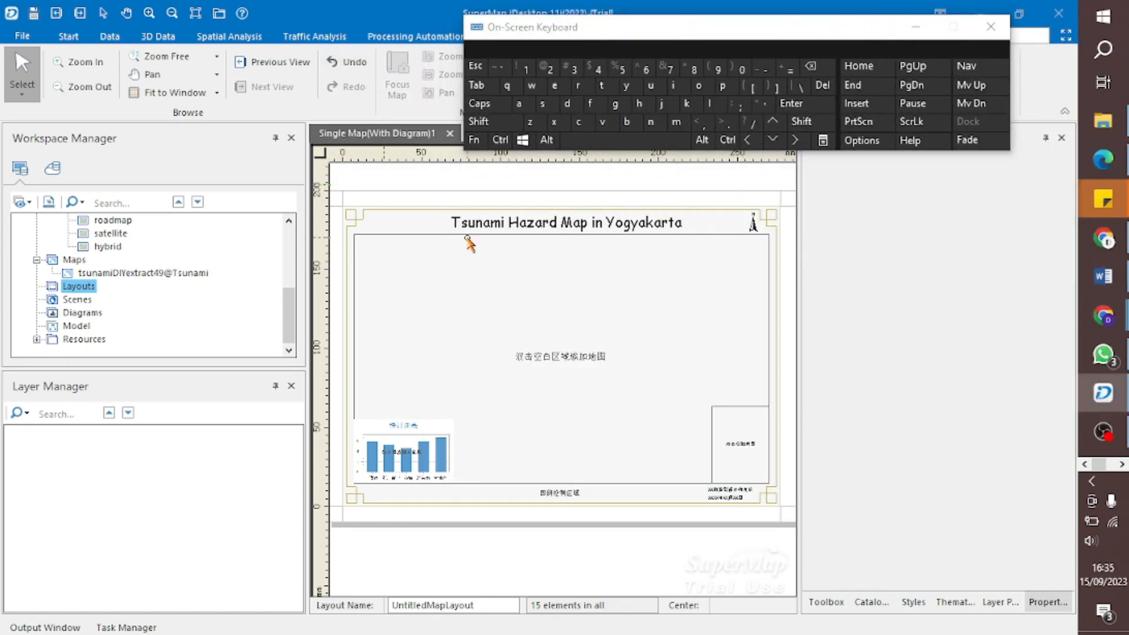
# - Delete the template's main map placeholder, bar chart and inset map placeholder from the layout
pyautogui.rightClick(552, 356)
pyautogui.click(588, 358)
pyautogui.rightClick(588, 359)
pyautogui.click(623, 357)
pyautogui.rightClick(449, 462)
pyautogui.click(495, 359)
pyautogui.rightClick(412, 455)
pyautogui.rightClick(739, 445)
pyautogui.click(788, 353)
# - Delete the remaining caption texts and legend placeholder from the layout's footer band and close the On-Screen Keyboard
pyautogui.rightClick(729, 498)
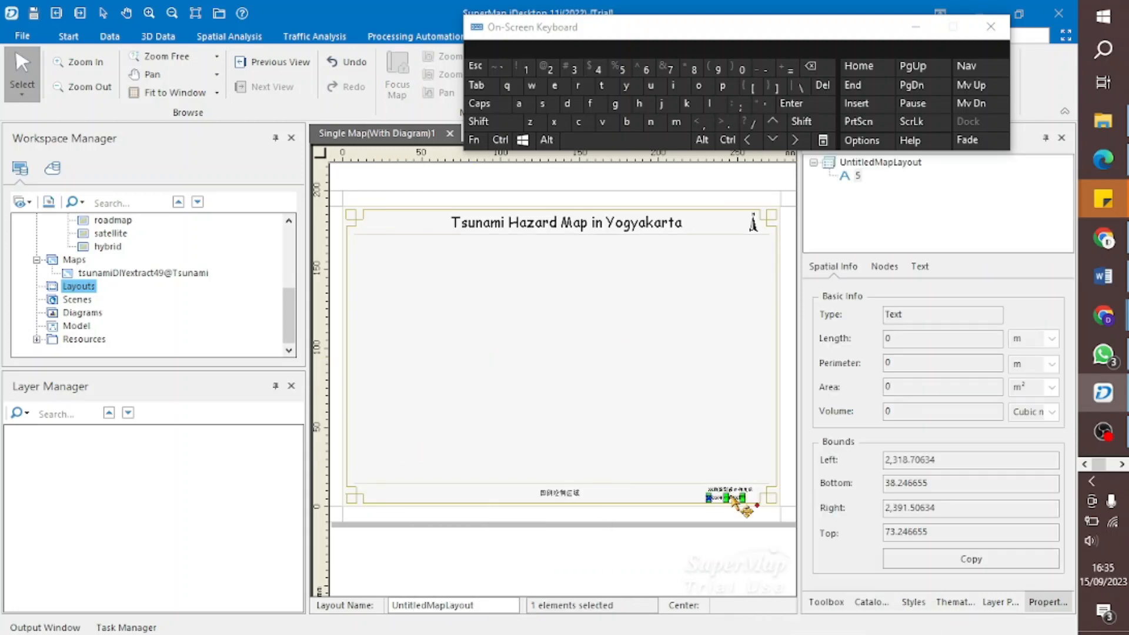
pyautogui.click(789, 358)
pyautogui.rightClick(730, 490)
pyautogui.click(789, 358)
pyautogui.rightClick(559, 493)
pyautogui.click(991, 27)
pyautogui.click(786, 313)
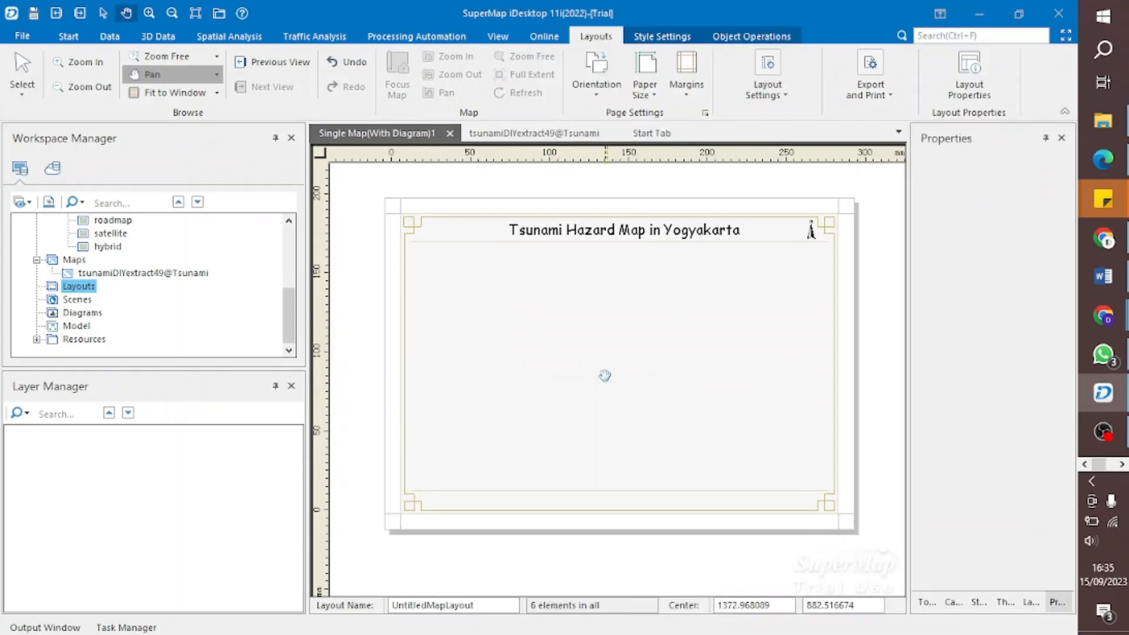
# - Draw a round-rectangle map frame about 255 by 140 mm across the layout body and fill it with tsunamiDIYextract49@Tsunami
pyautogui.click(746, 39)
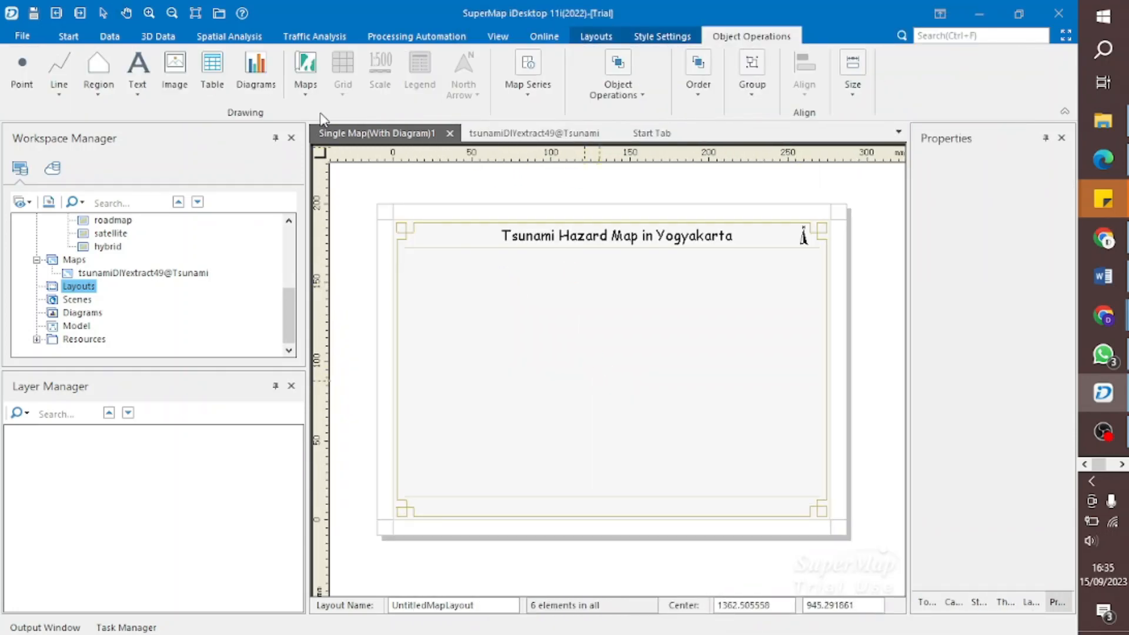
pyautogui.click(311, 94)
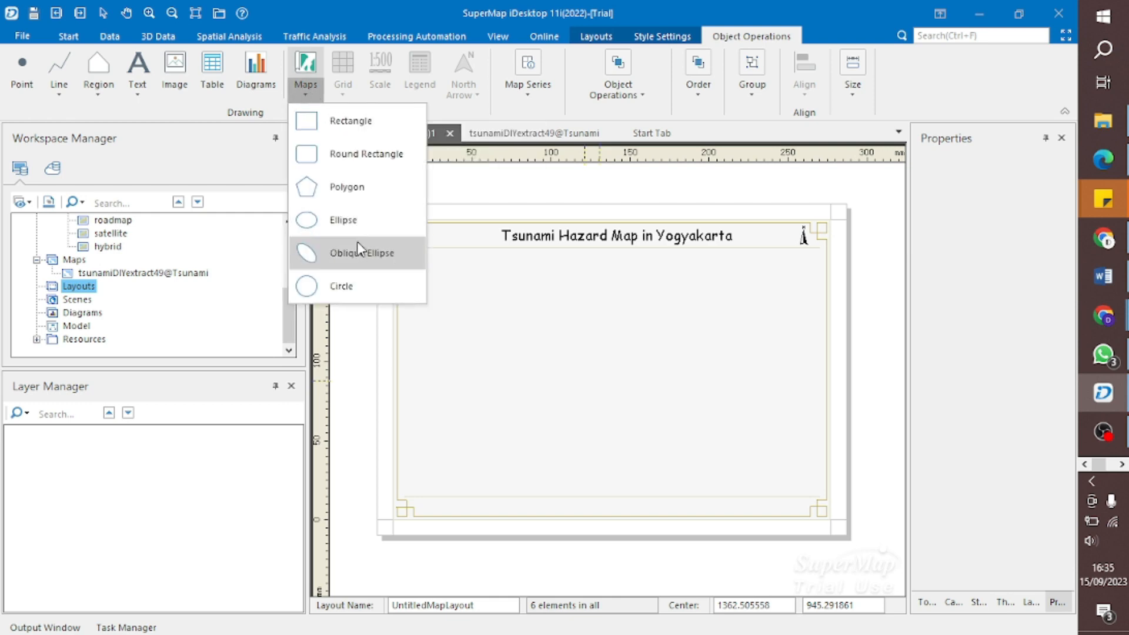
pyautogui.click(336, 165)
pyautogui.moveTo(410, 262); pyautogui.dragTo(813, 483)
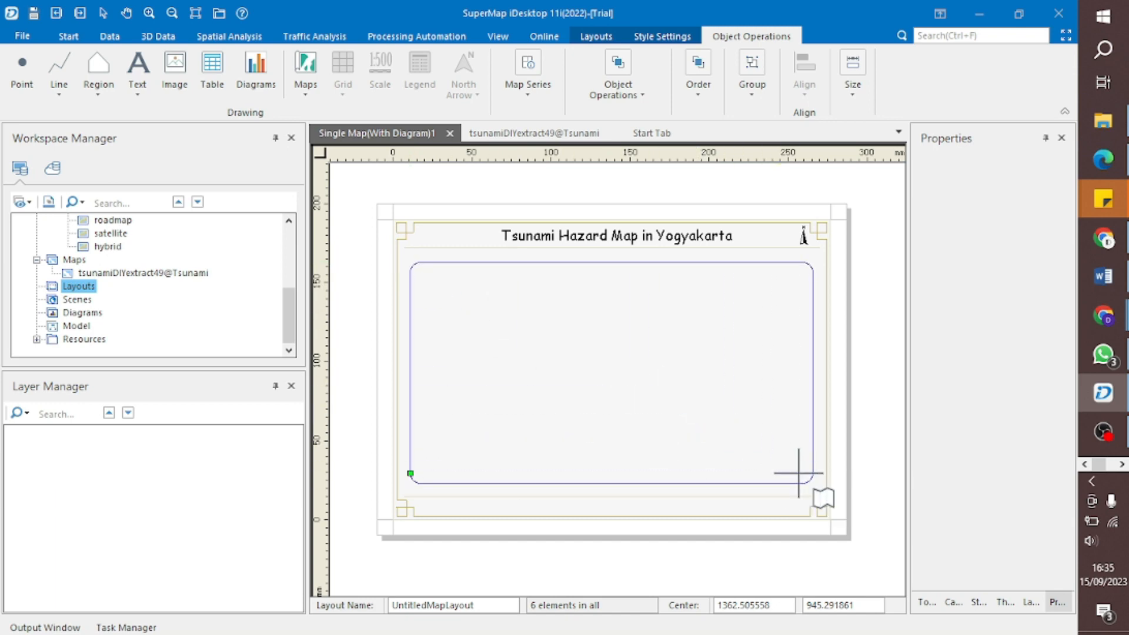
pyautogui.click(663, 320)
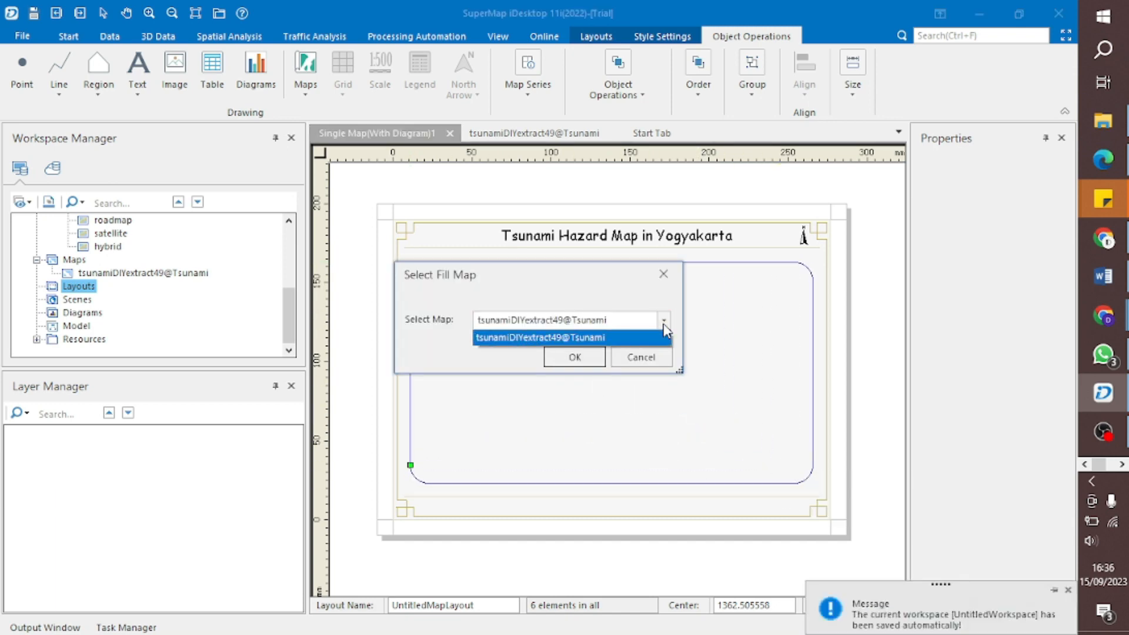
pyautogui.click(636, 338)
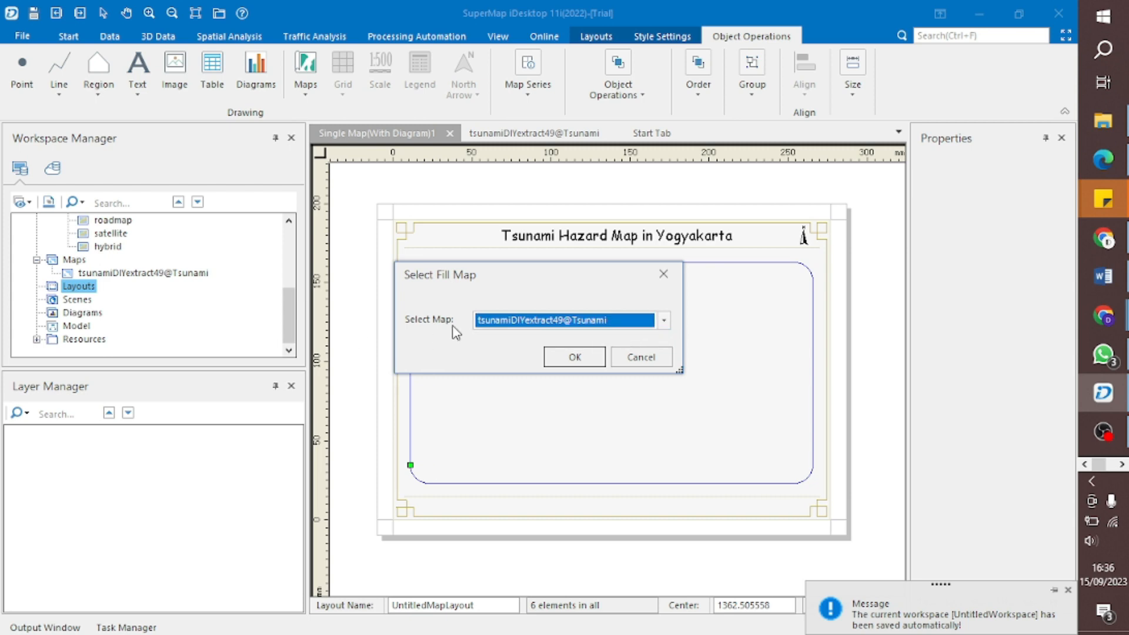
pyautogui.moveTo(461, 274); pyautogui.dragTo(408, 241)
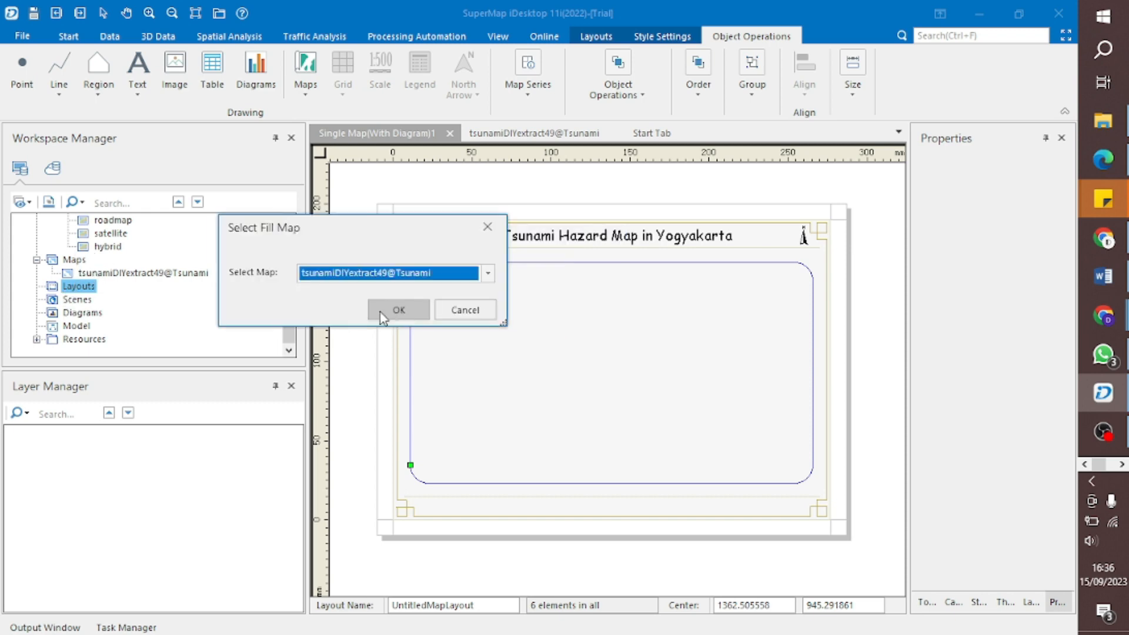
pyautogui.click(385, 317)
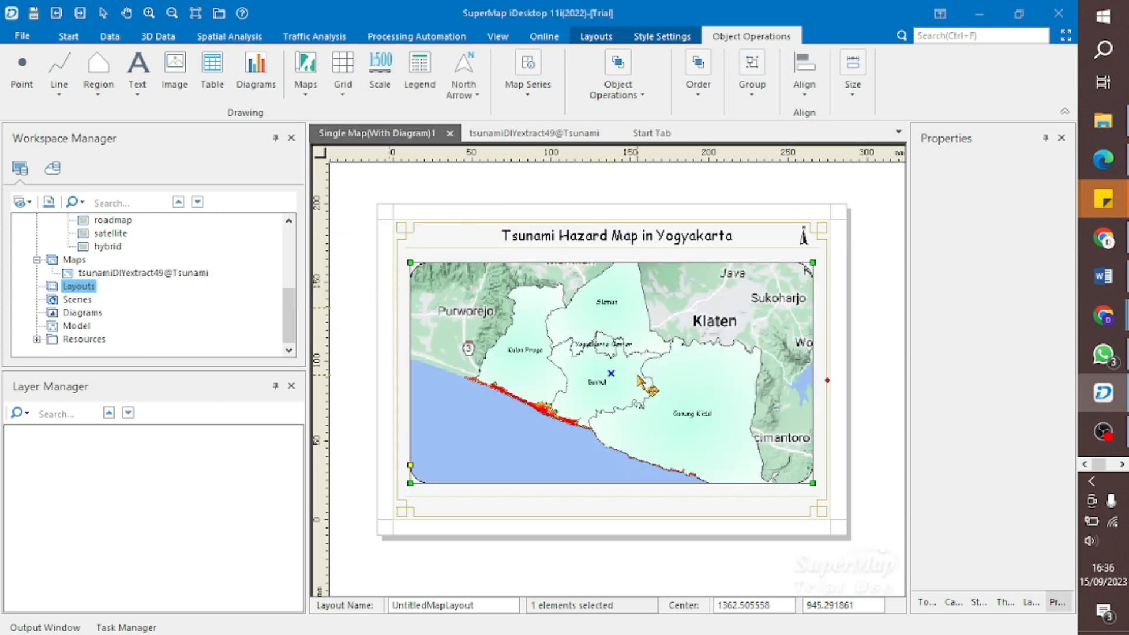
# - Focus the framed map, zoom it out so the whole Yogyakarta region fits inside the frame, and release the focus
pyautogui.rightClick(650, 369)
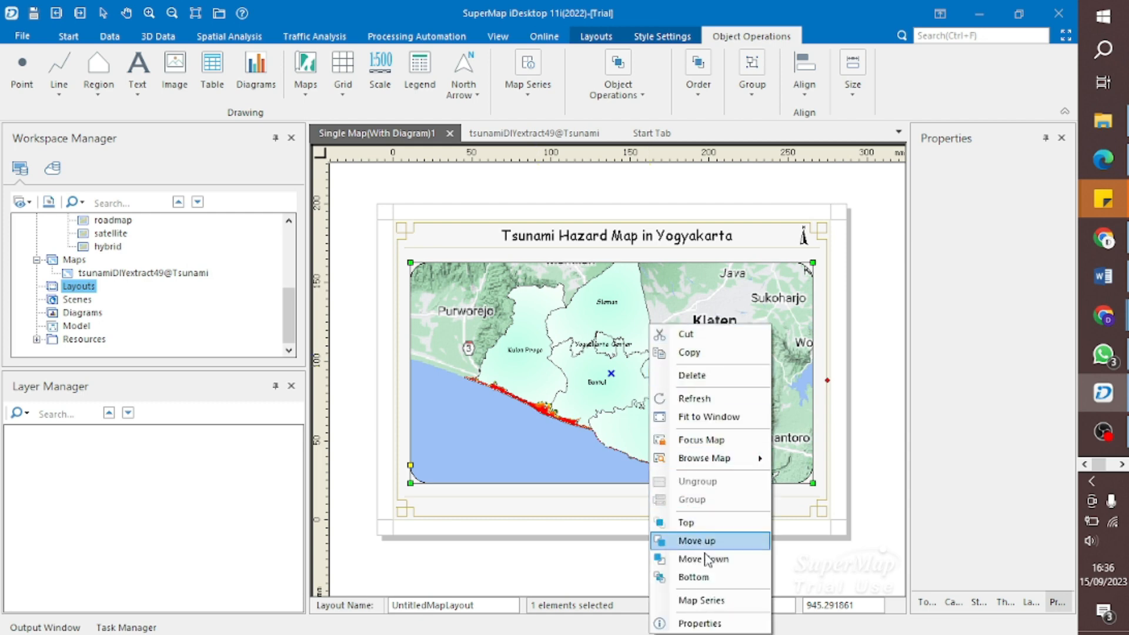
pyautogui.click(718, 442)
pyautogui.scroll(-1, 662, 437)
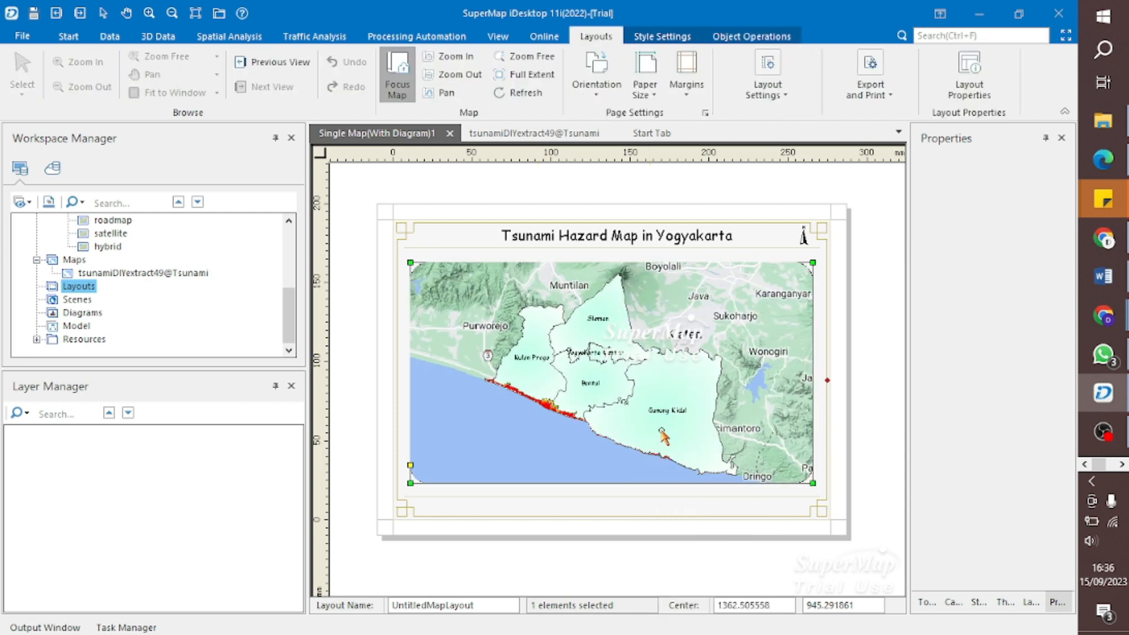
pyautogui.rightClick(592, 399)
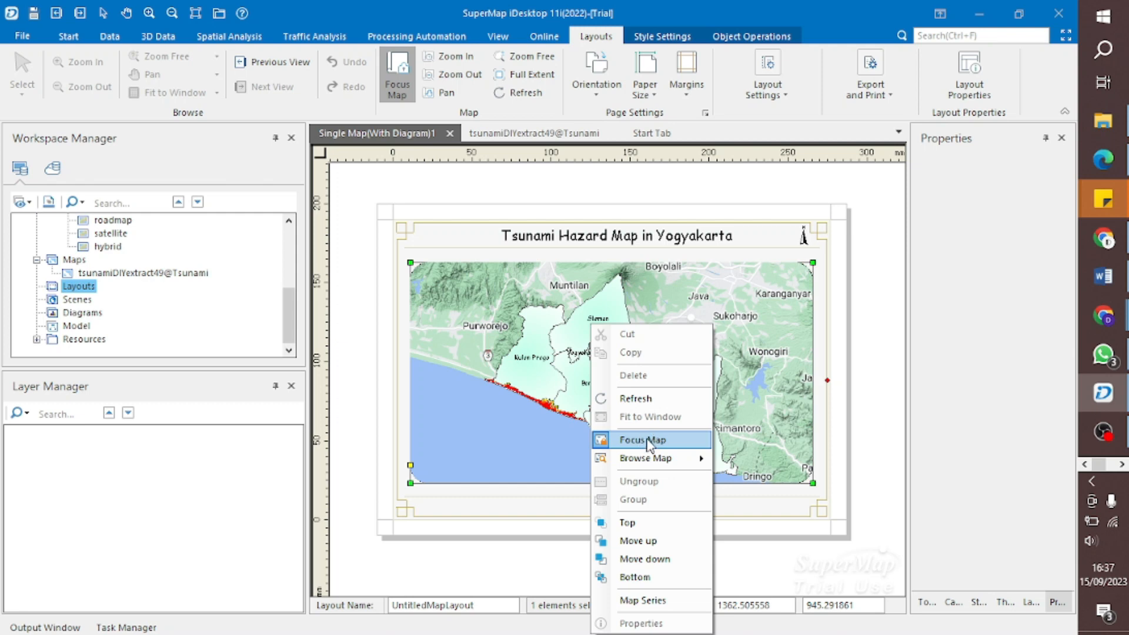
pyautogui.click(647, 443)
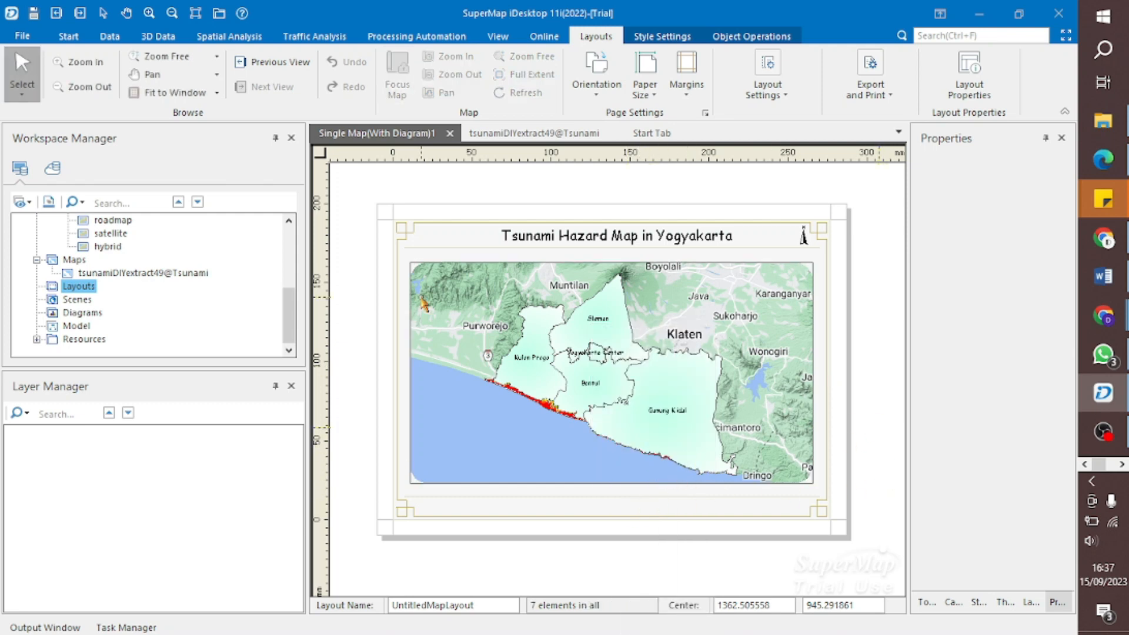
# - Show the map frame's properties in a widened panel and enable Draw Corner Lines for its single-line border
pyautogui.rightClick(713, 324)
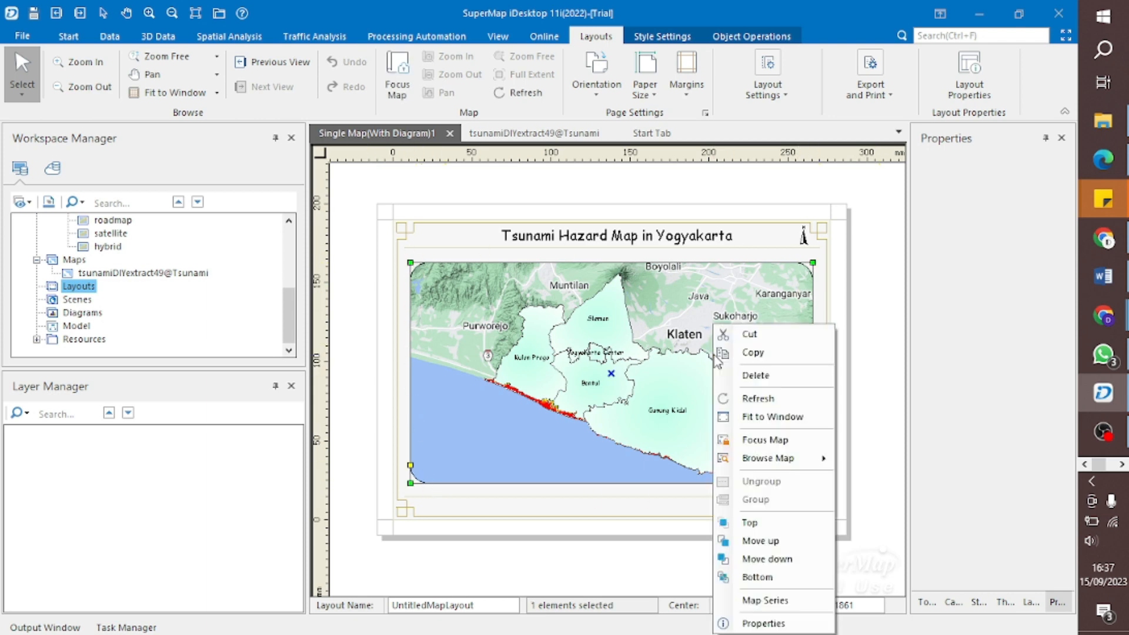
pyautogui.click(803, 628)
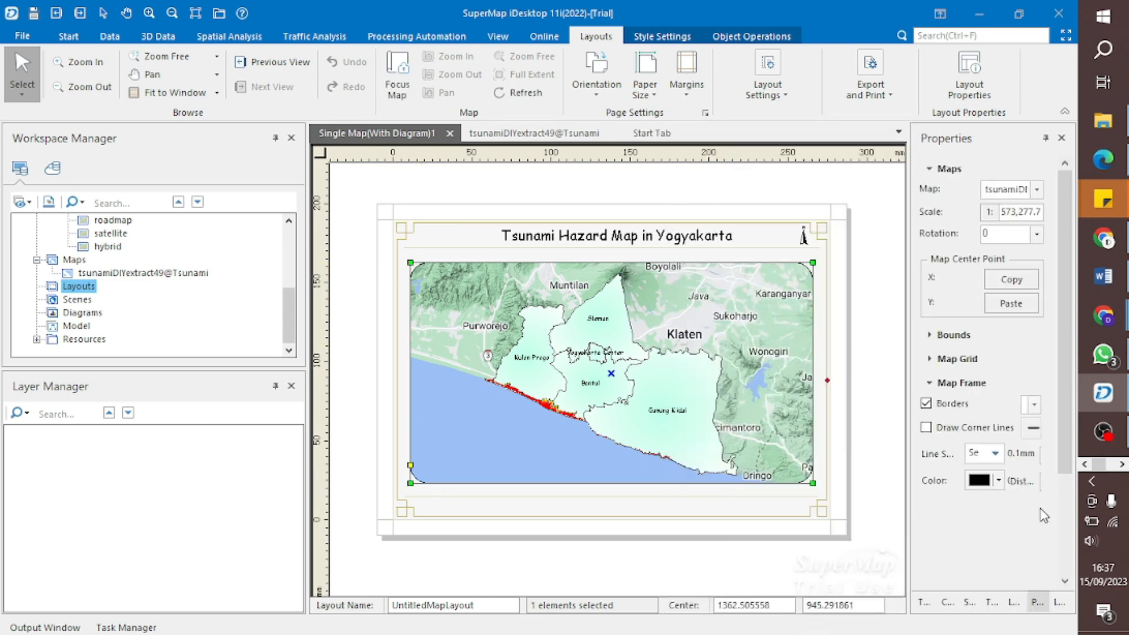
pyautogui.moveTo(908, 436); pyautogui.dragTo(788, 436)
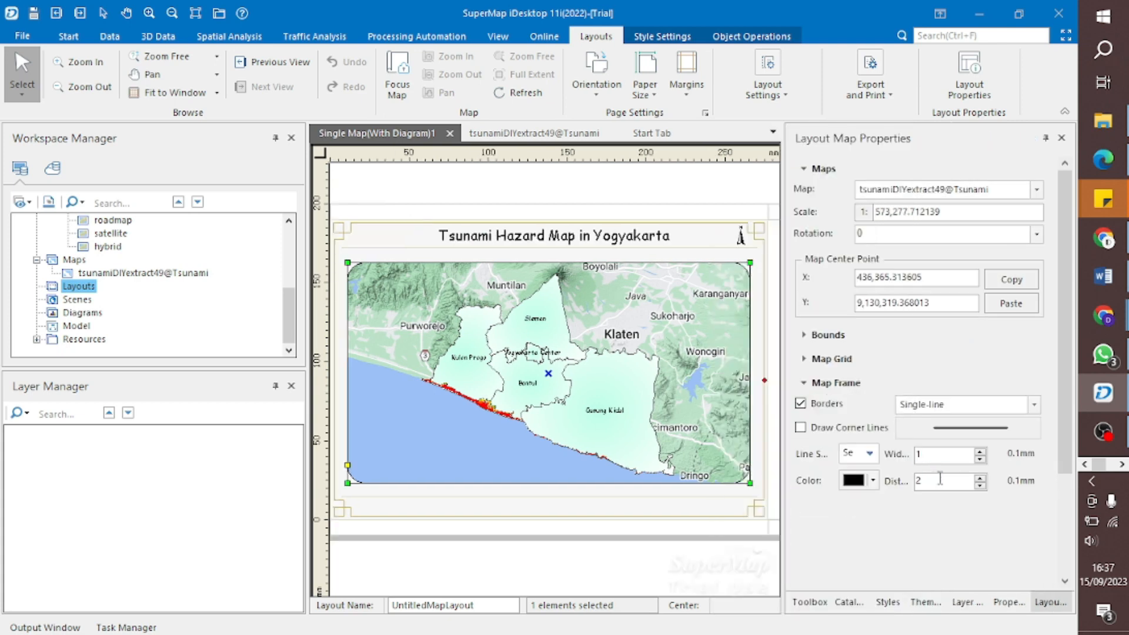
pyautogui.click(854, 456)
pyautogui.click(904, 474)
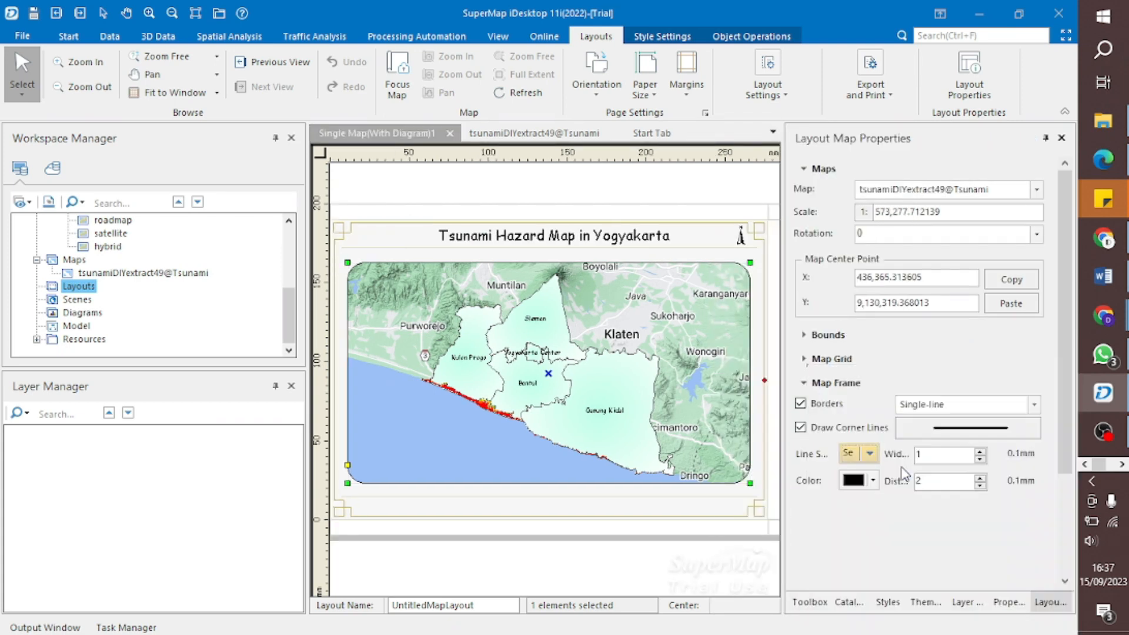
pyautogui.click(679, 563)
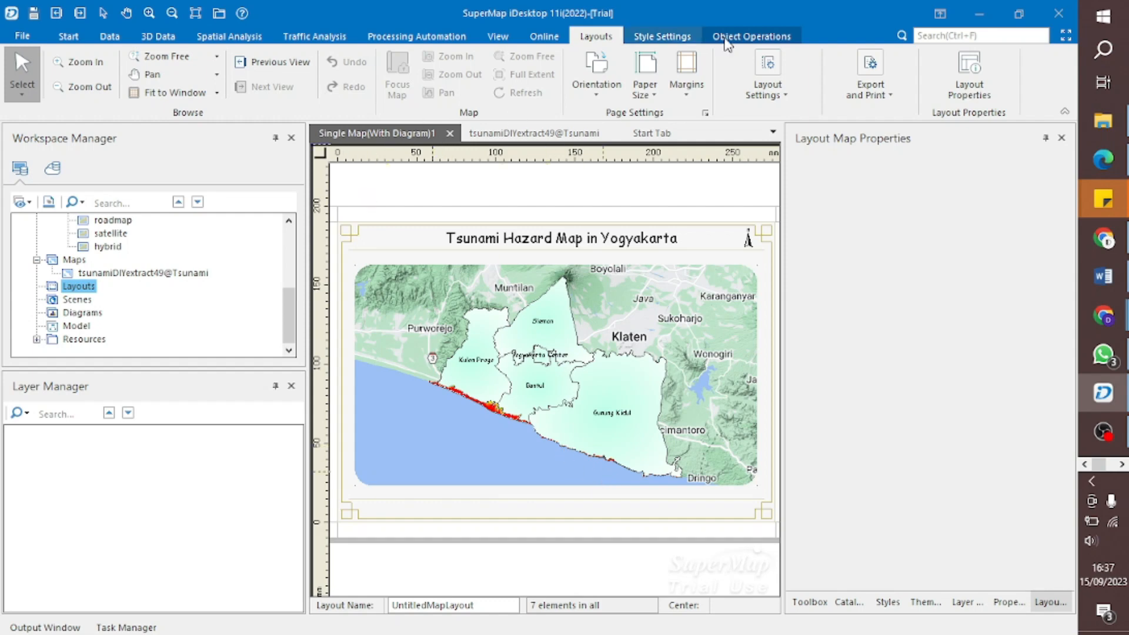
# - Add a scale bar for the map over its upper-left corner
pyautogui.click(751, 36)
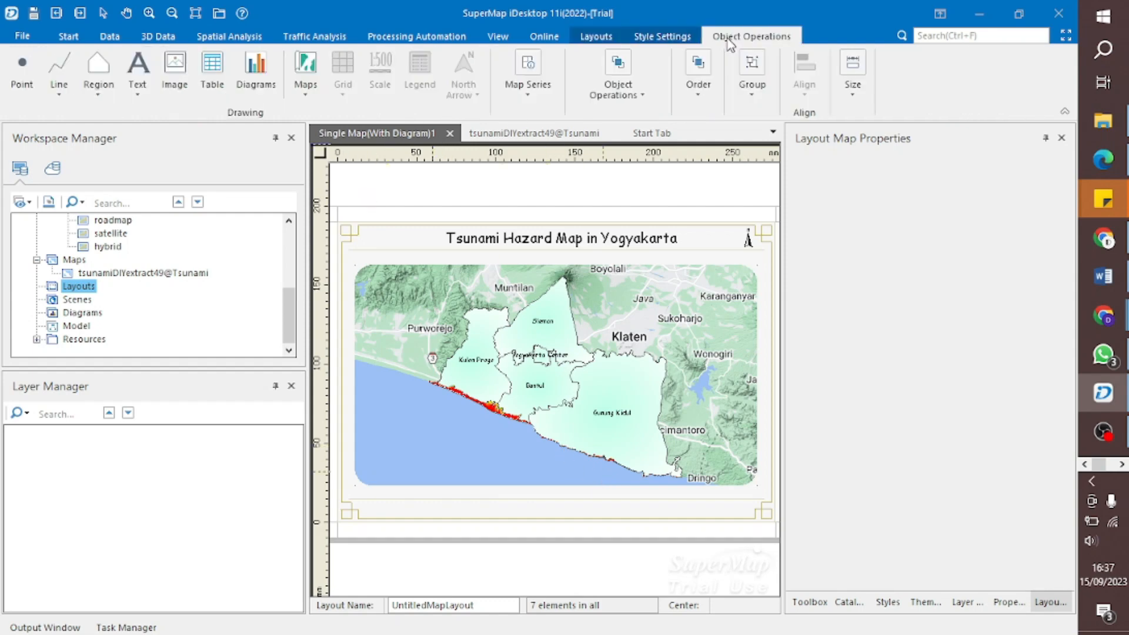
pyautogui.click(410, 328)
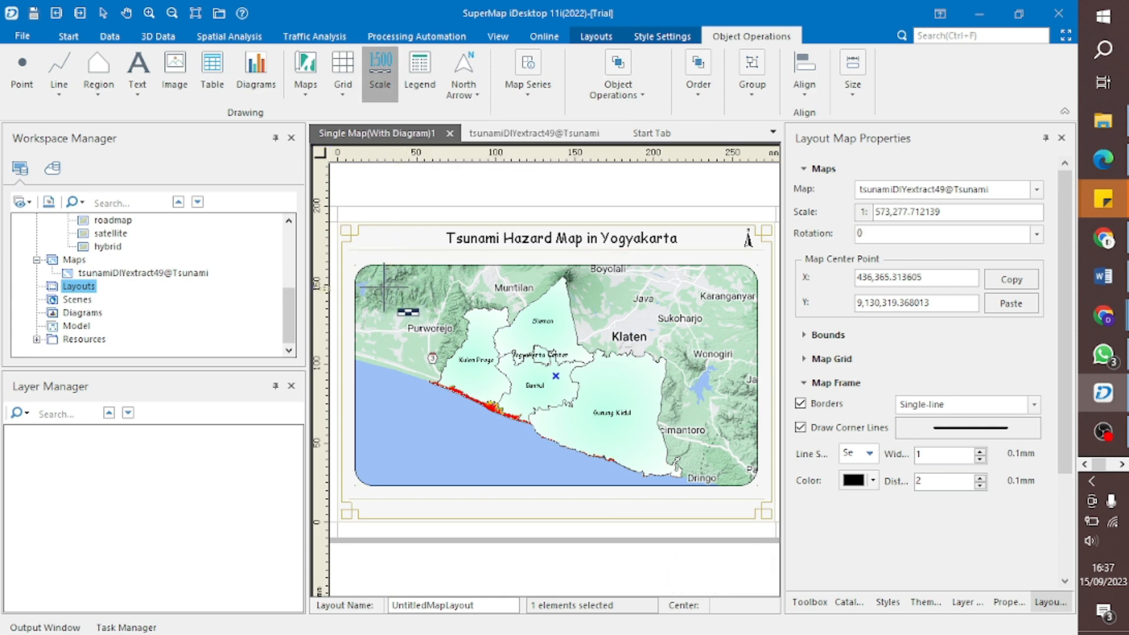
pyautogui.moveTo(381, 282); pyautogui.dragTo(434, 299)
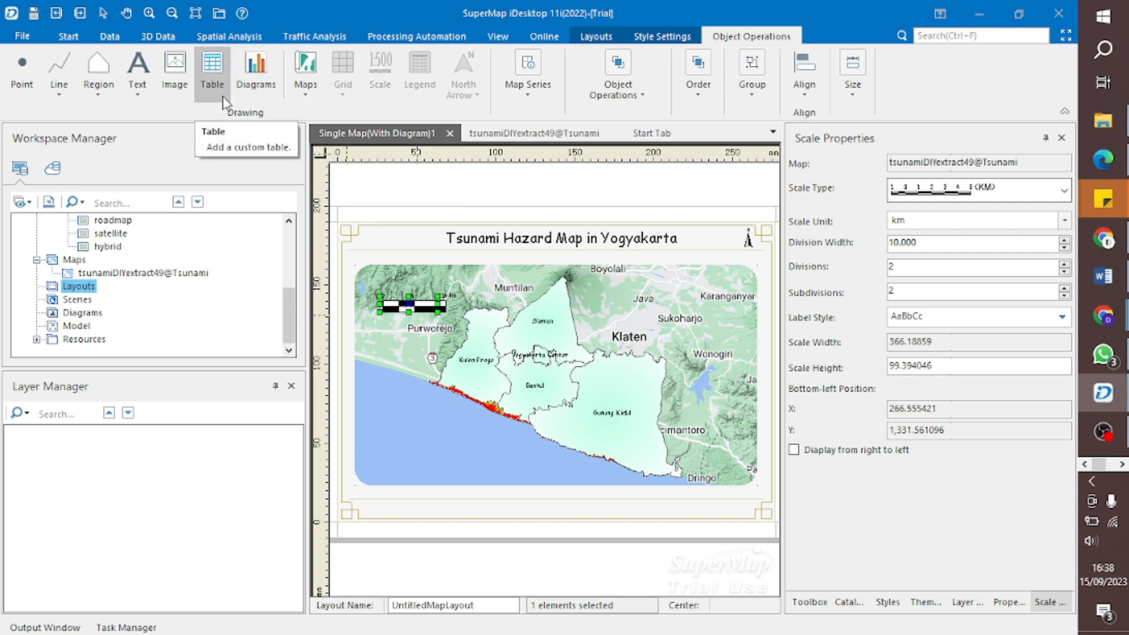
# - Add a second scale just above the scale bar and set its scale type to the numeric 1:1000000 style
pyautogui.click(474, 322)
pyautogui.click(386, 70)
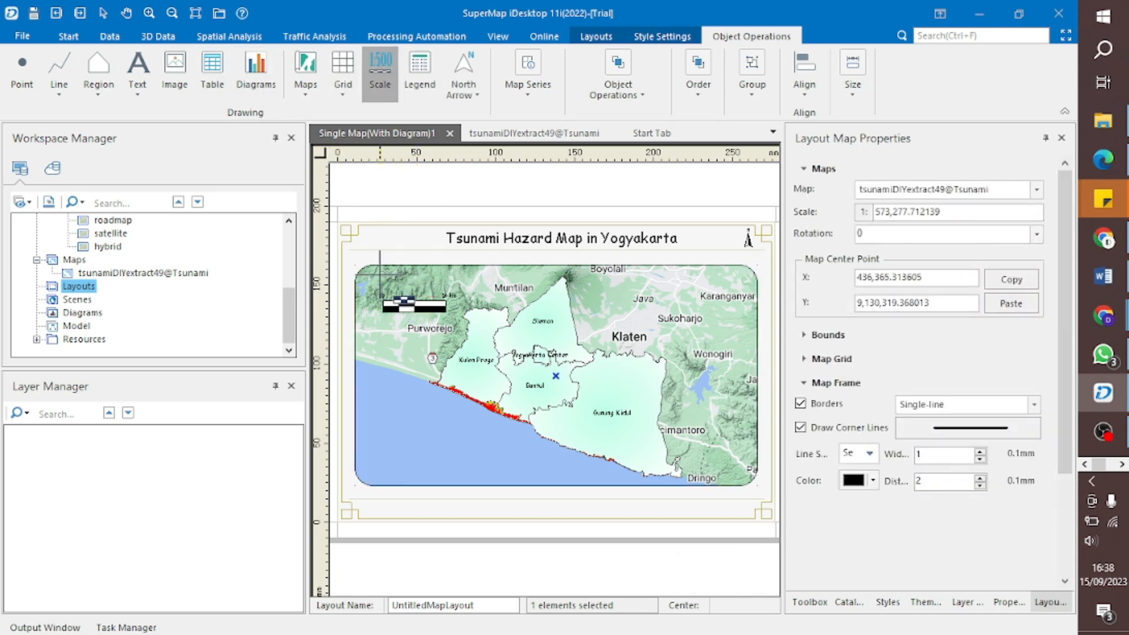
pyautogui.click(414, 279)
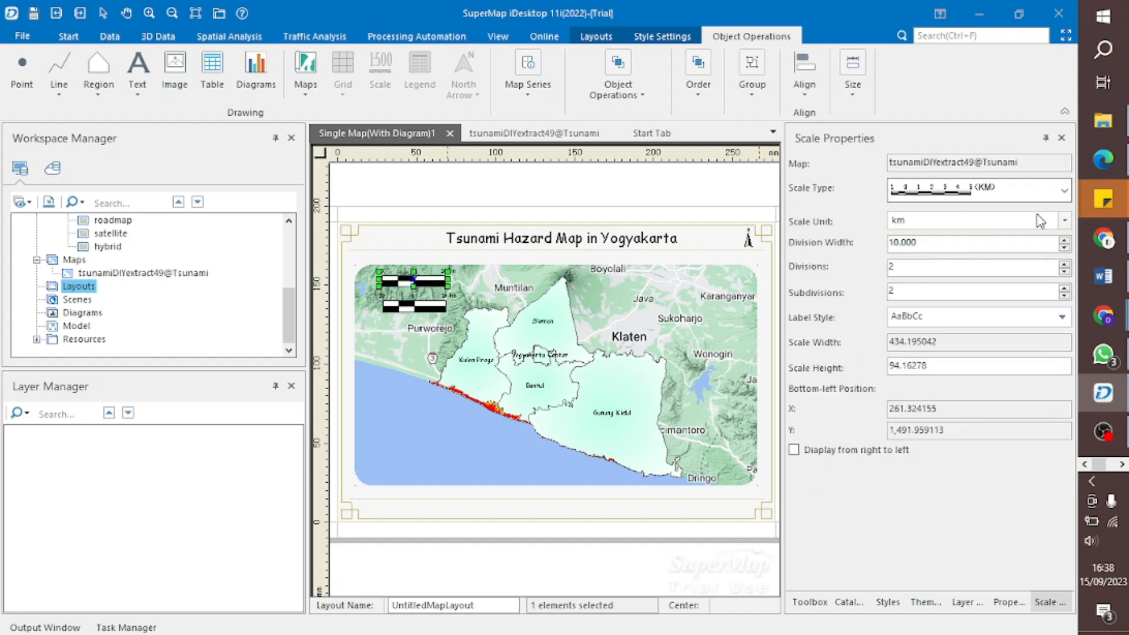
pyautogui.click(1039, 190)
pyautogui.scroll(1, 970, 264)
pyautogui.click(961, 224)
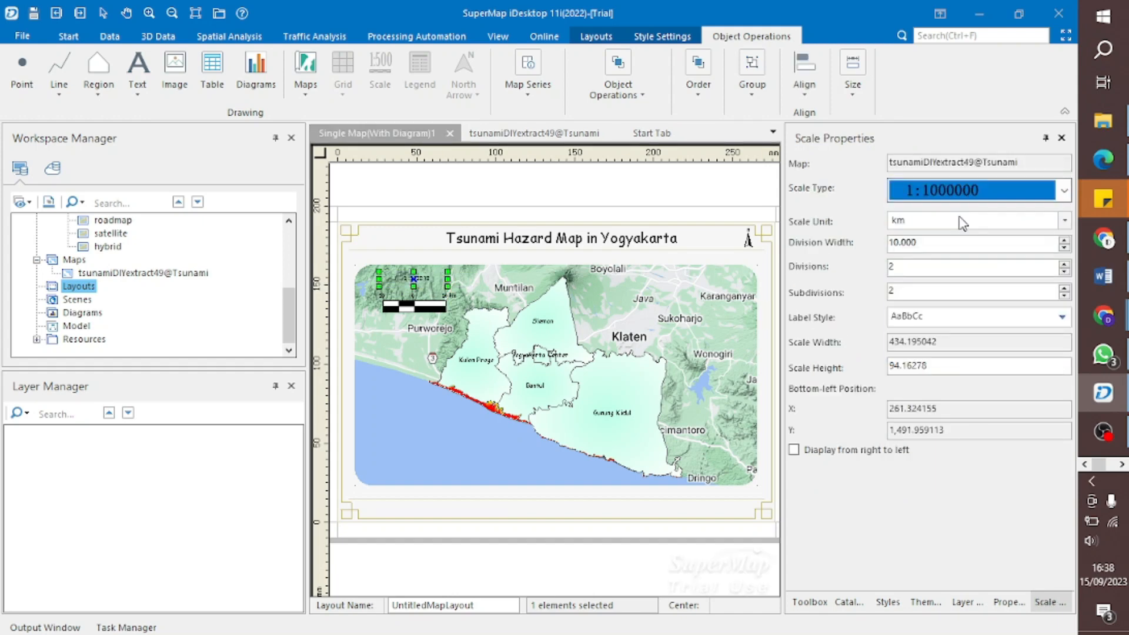
# - Set the numeric scale's label to bold Comic Sans MS and enlarge its font size
pyautogui.click(1028, 319)
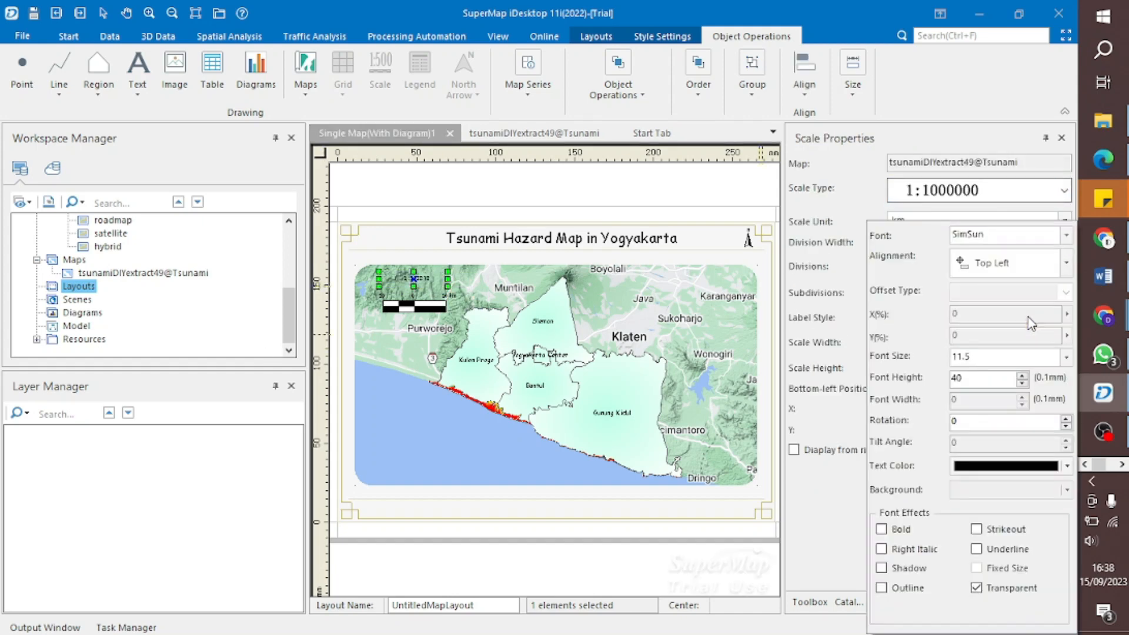
pyautogui.click(1066, 235)
pyautogui.click(993, 292)
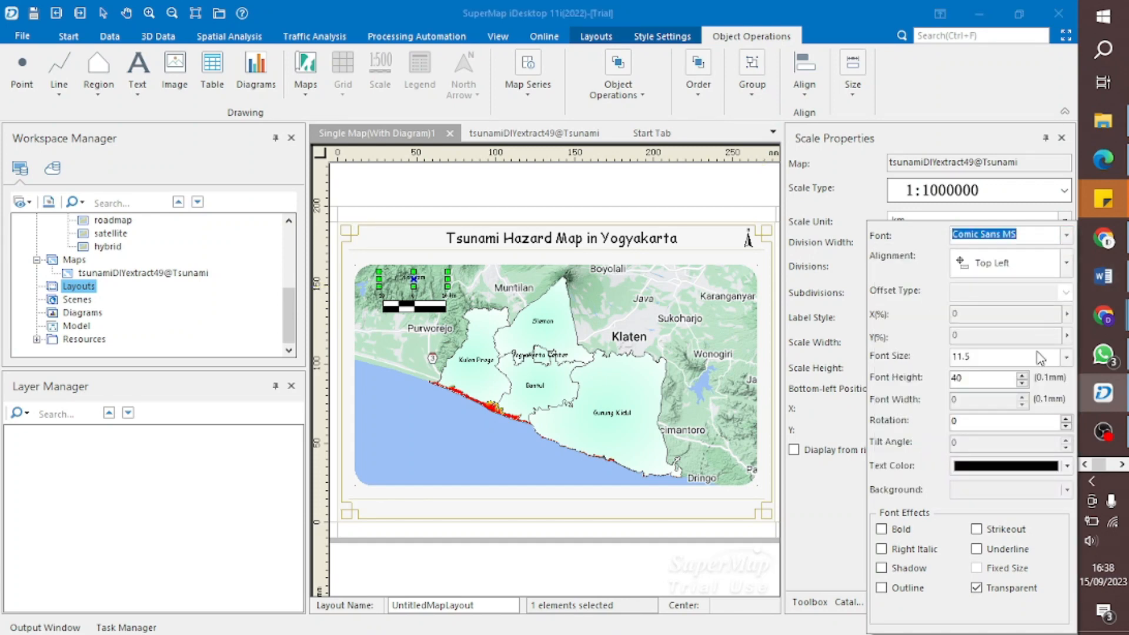
pyautogui.click(901, 531)
pyautogui.click(1065, 357)
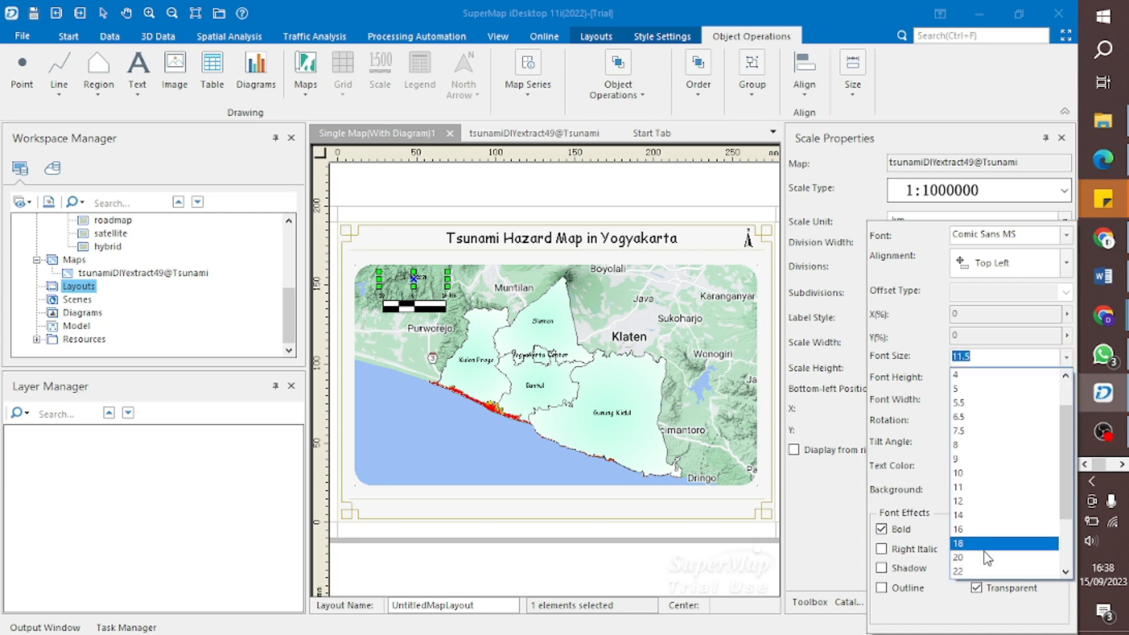
pyautogui.click(987, 544)
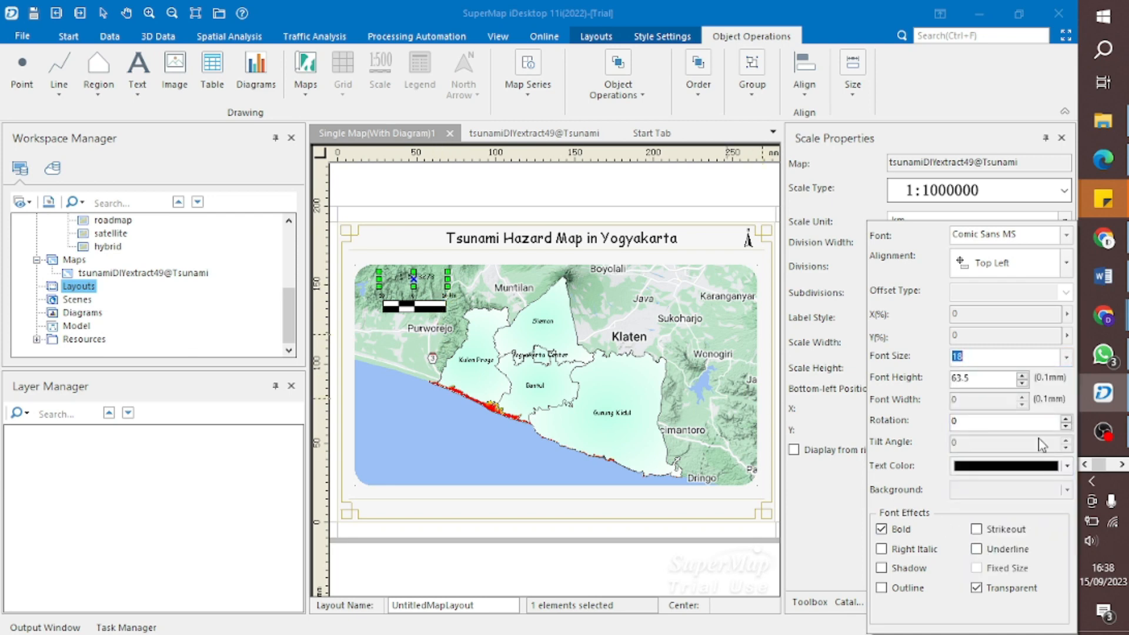
pyautogui.click(1066, 357)
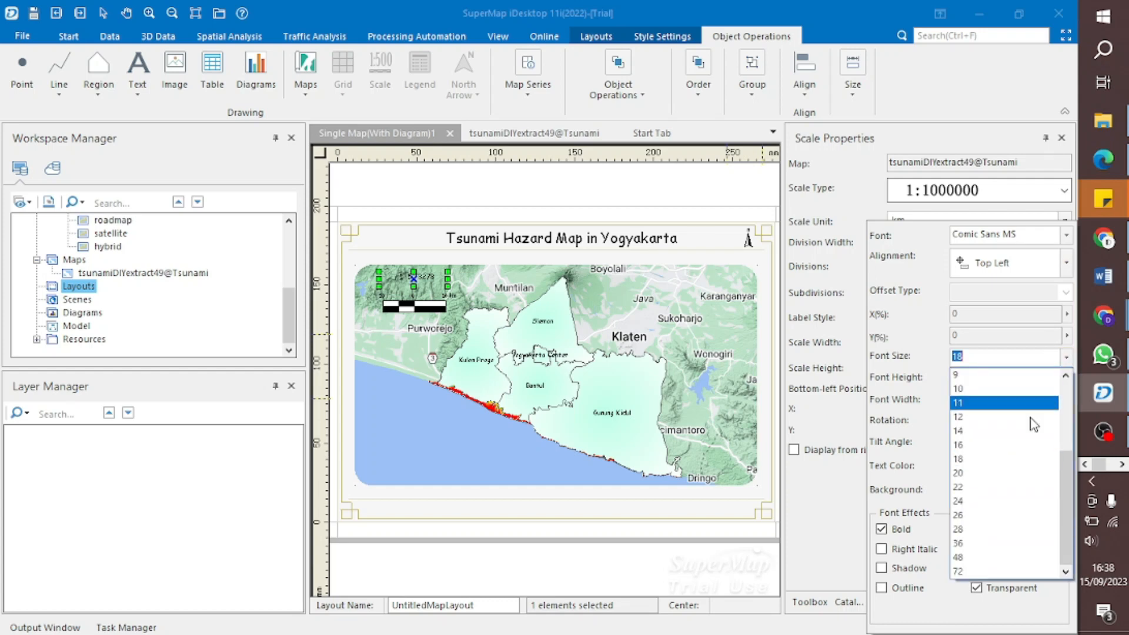
pyautogui.click(1018, 494)
# - Set the scale of the main map frame in the layout to 1:575000
pyautogui.click(611, 369)
pyautogui.rightClick(600, 367)
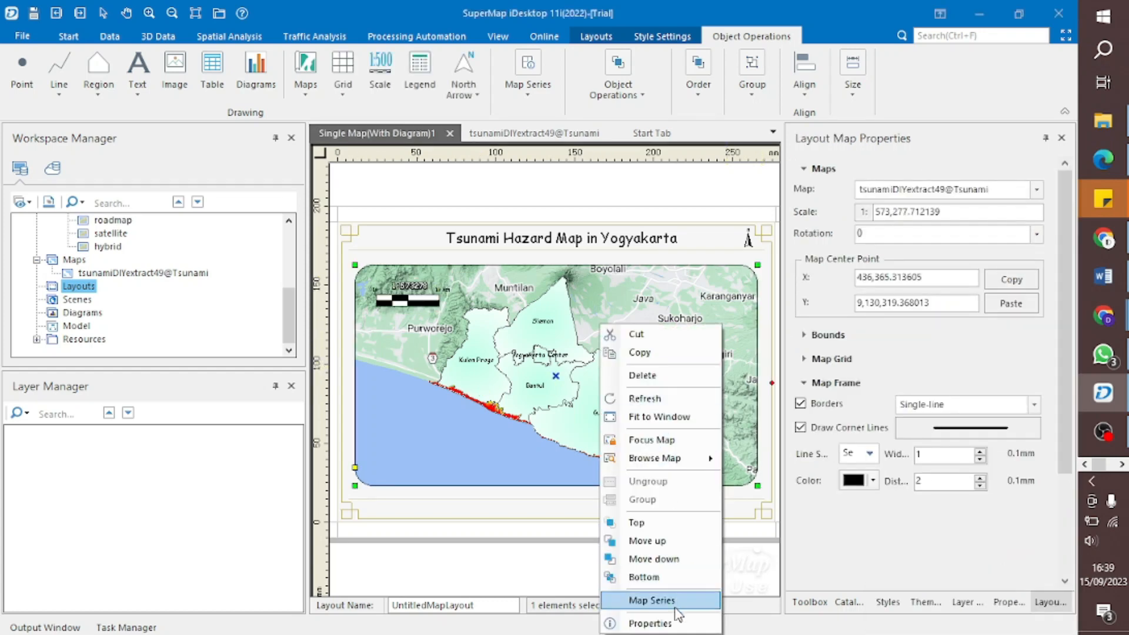
pyautogui.click(573, 508)
pyautogui.rightClick(652, 405)
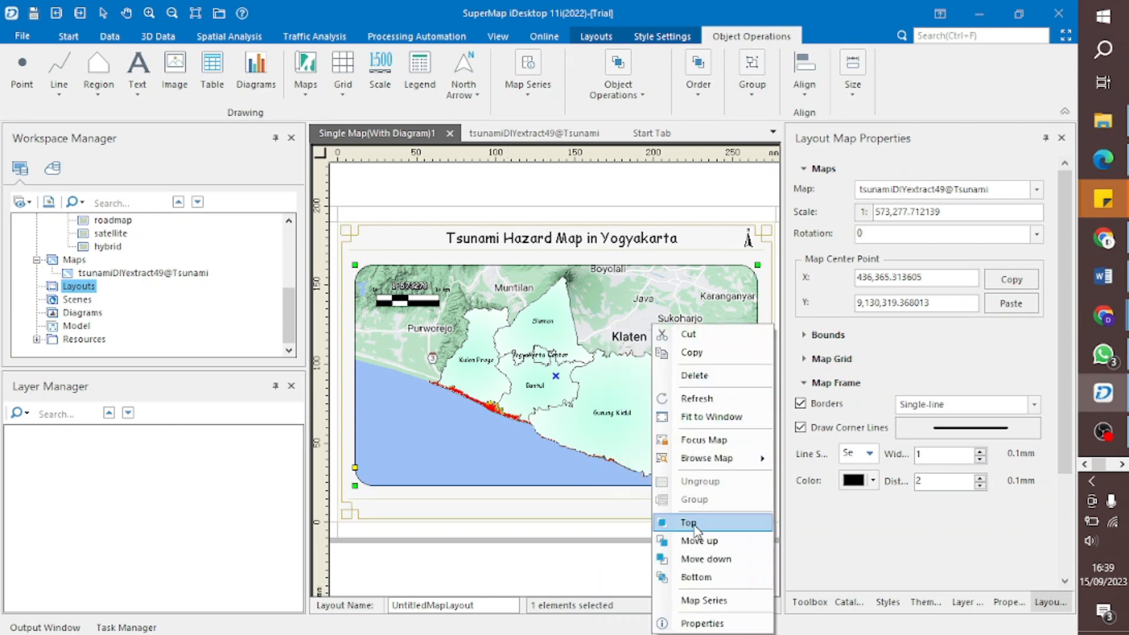
pyautogui.click(708, 626)
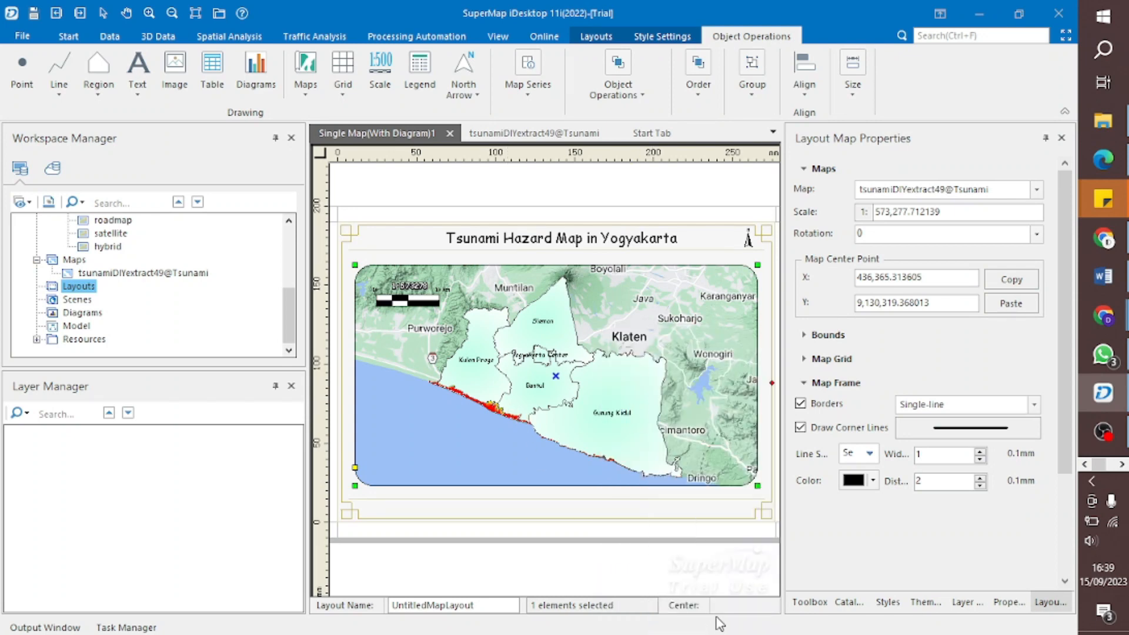
pyautogui.click(1009, 602)
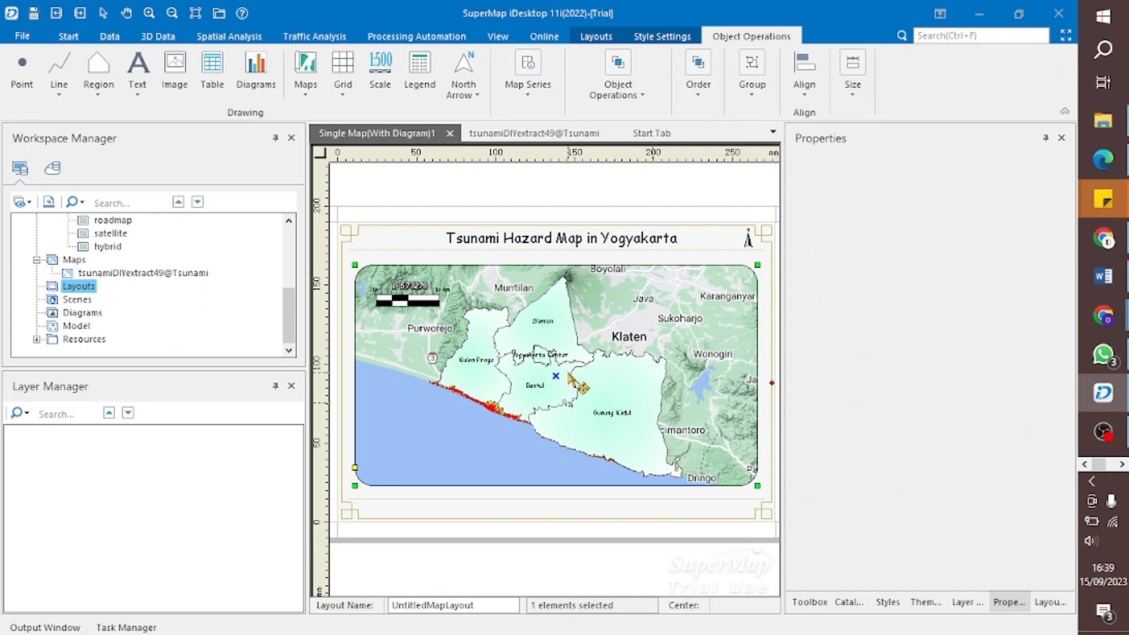
pyautogui.rightClick(625, 405)
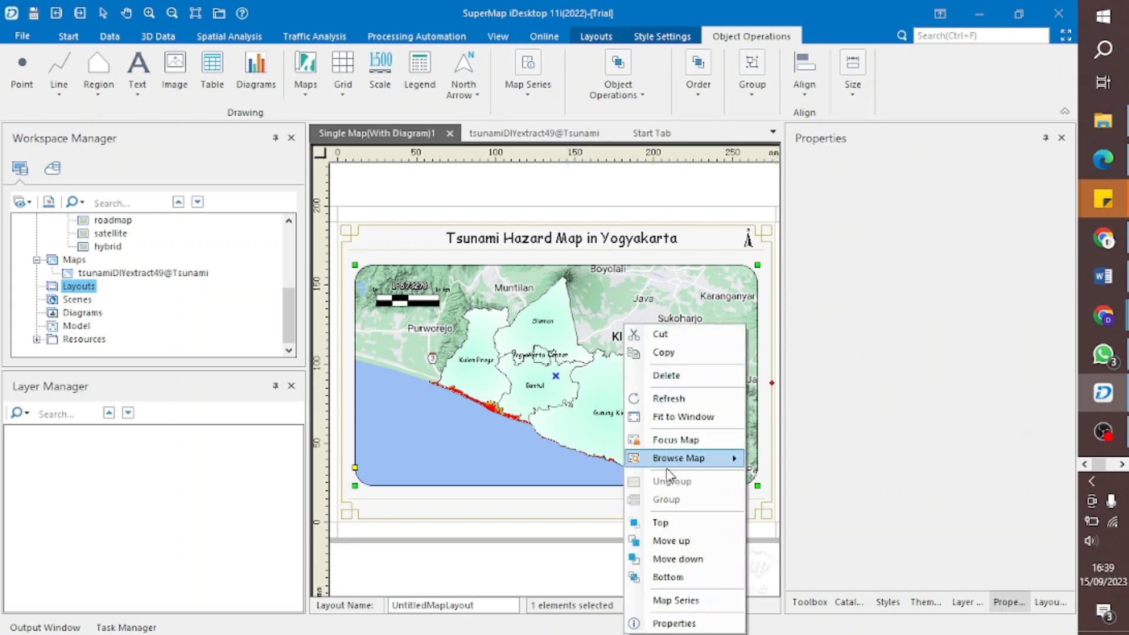
pyautogui.click(694, 622)
pyautogui.click(902, 211)
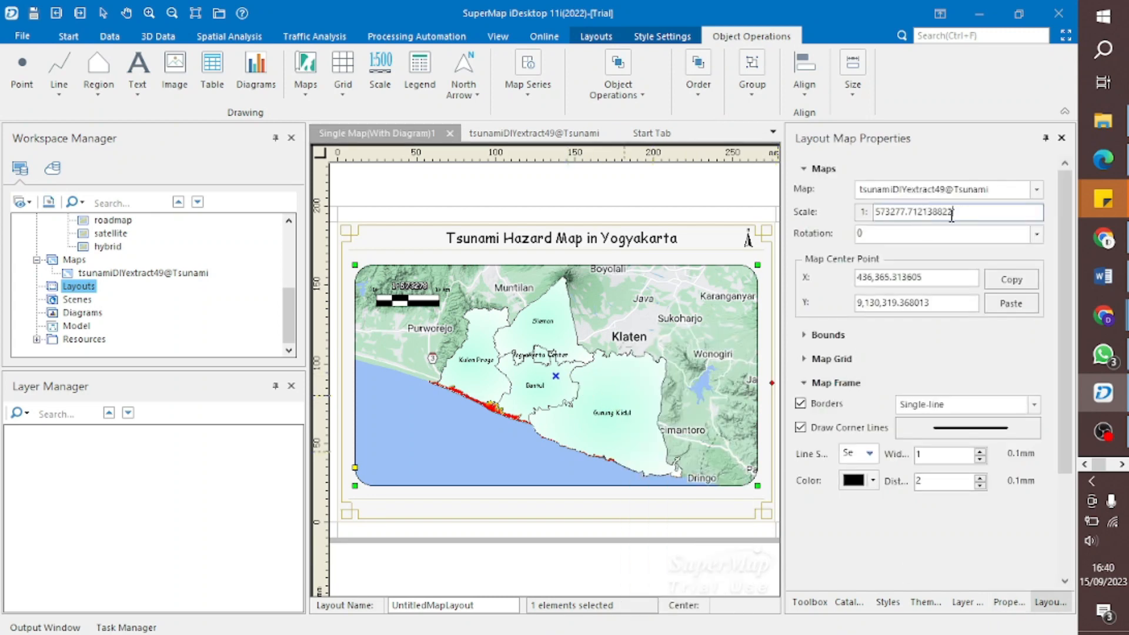
pyautogui.moveTo(952, 214); pyautogui.dragTo(877, 217)
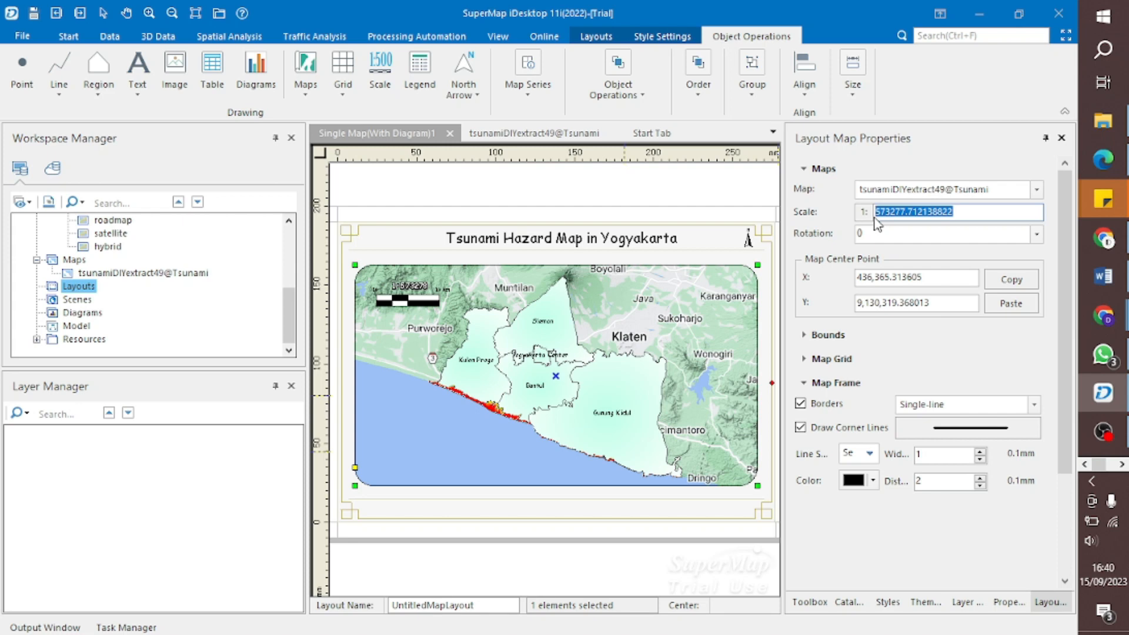
pyautogui.write('575000')
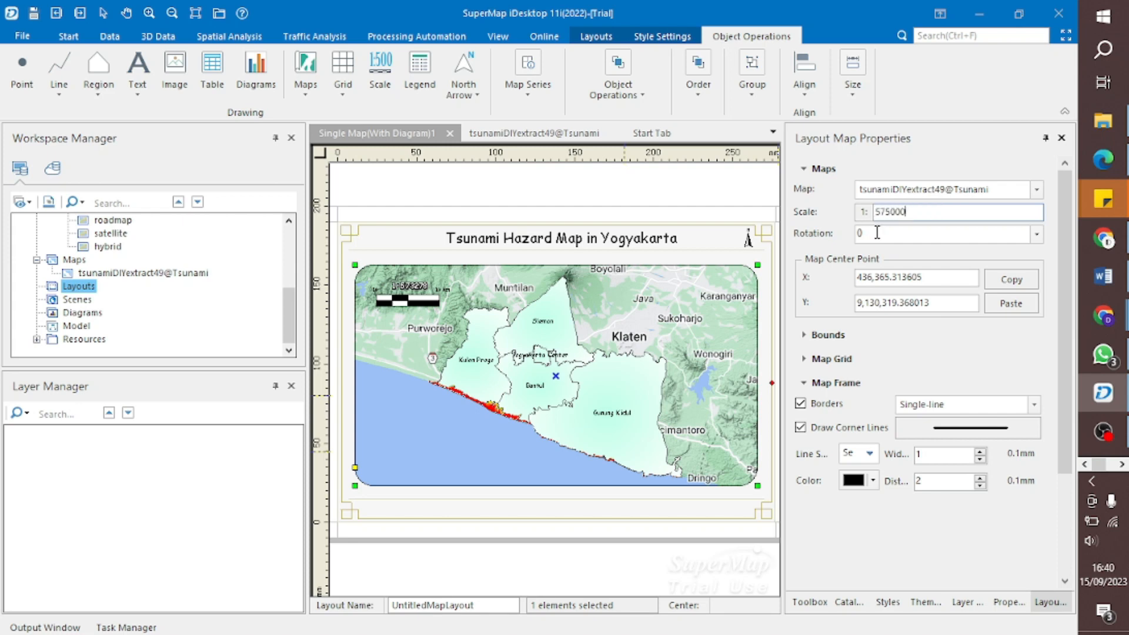
pyautogui.press('Return')
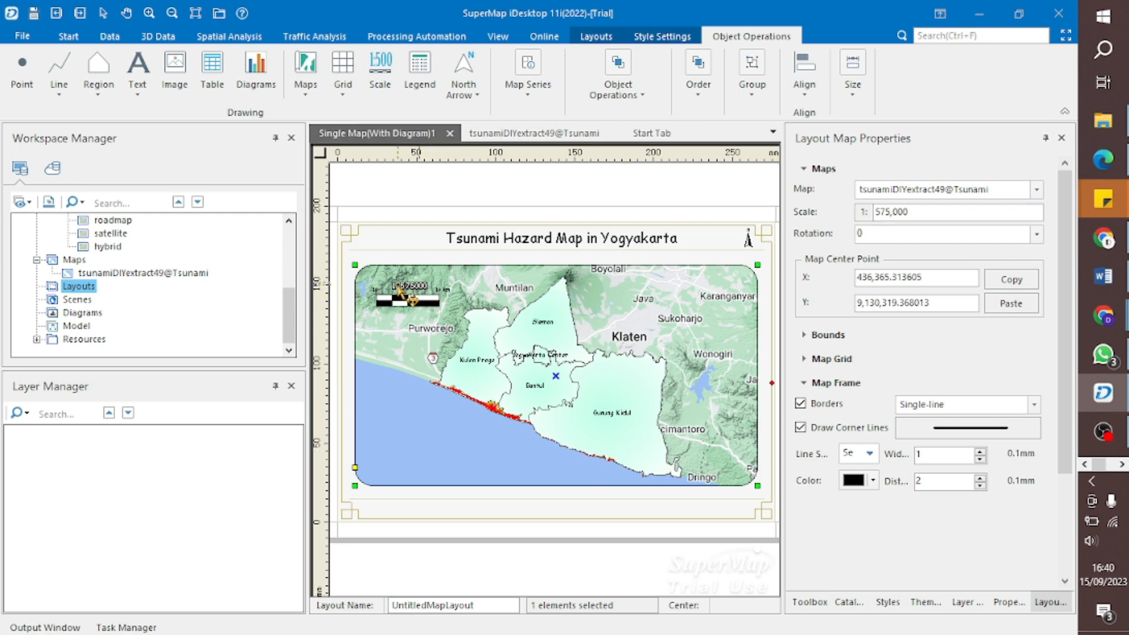
pyautogui.click(398, 206)
pyautogui.click(406, 292)
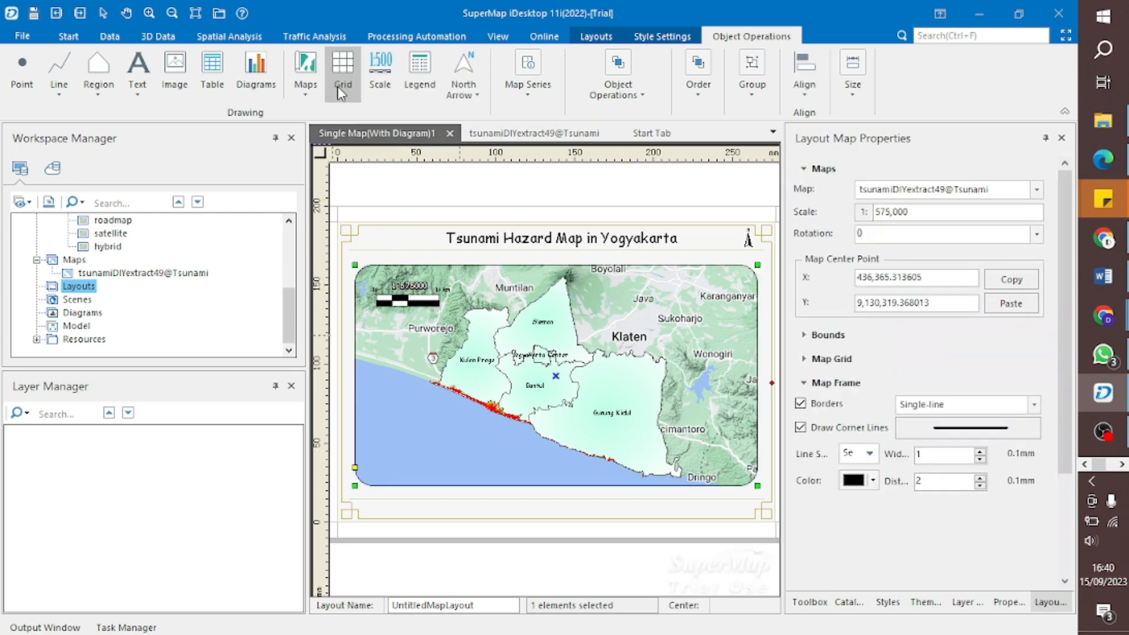
# - Insert the SuperMap logo picture from the insetsunami_images folder over the sea south of the coastline, near the map frame's lower edge
pyautogui.click(175, 74)
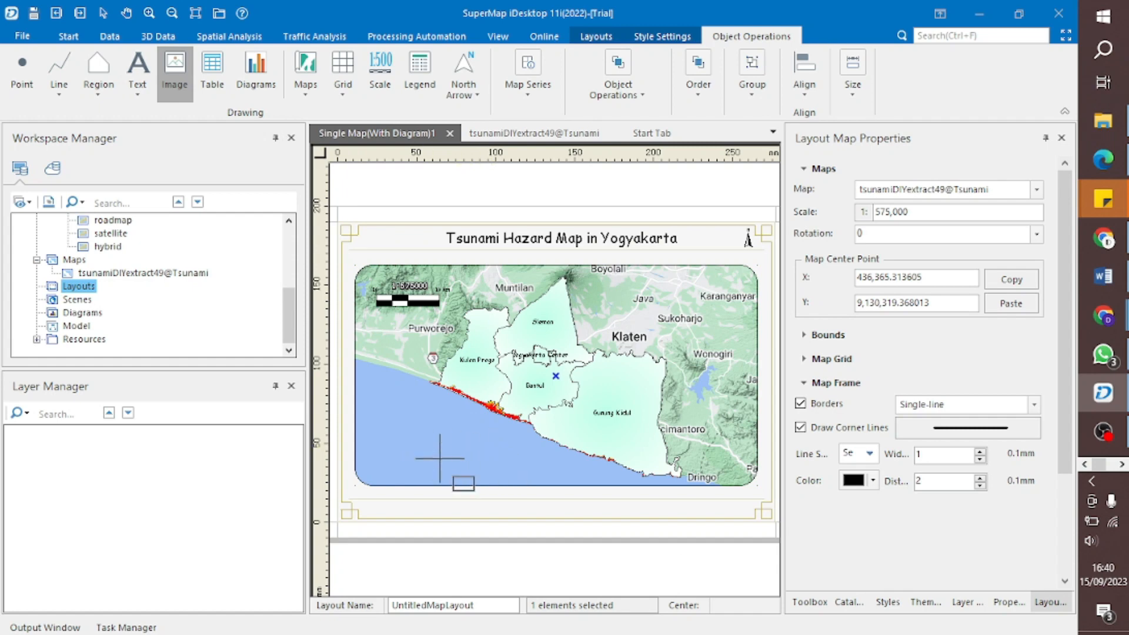
pyautogui.click(564, 479)
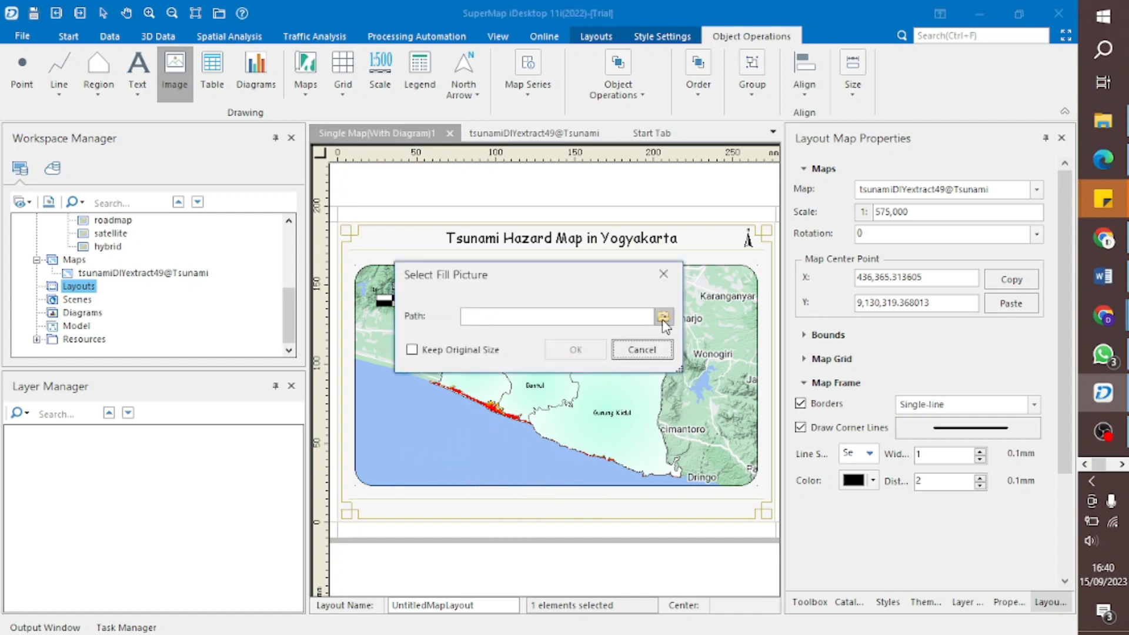
pyautogui.click(663, 316)
pyautogui.click(477, 252)
pyautogui.click(477, 252)
pyautogui.doubleClick(689, 450)
pyautogui.doubleClick(691, 347)
pyautogui.scroll(-2, 788, 470)
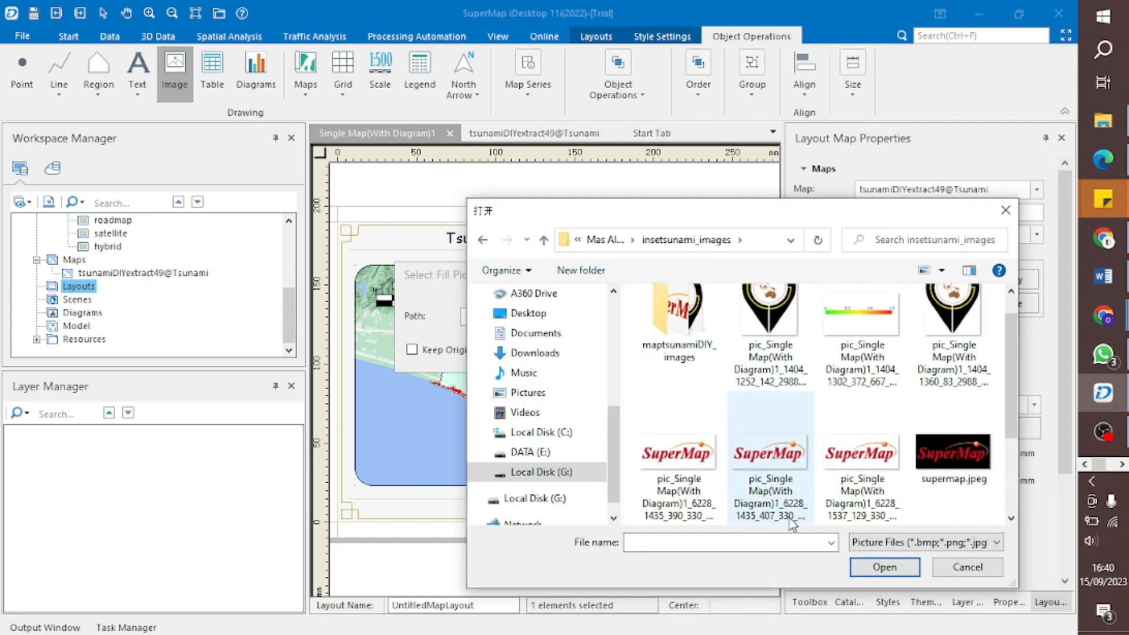
pyautogui.doubleClick(786, 511)
pyautogui.click(575, 349)
pyautogui.click(103, 13)
pyautogui.click(478, 346)
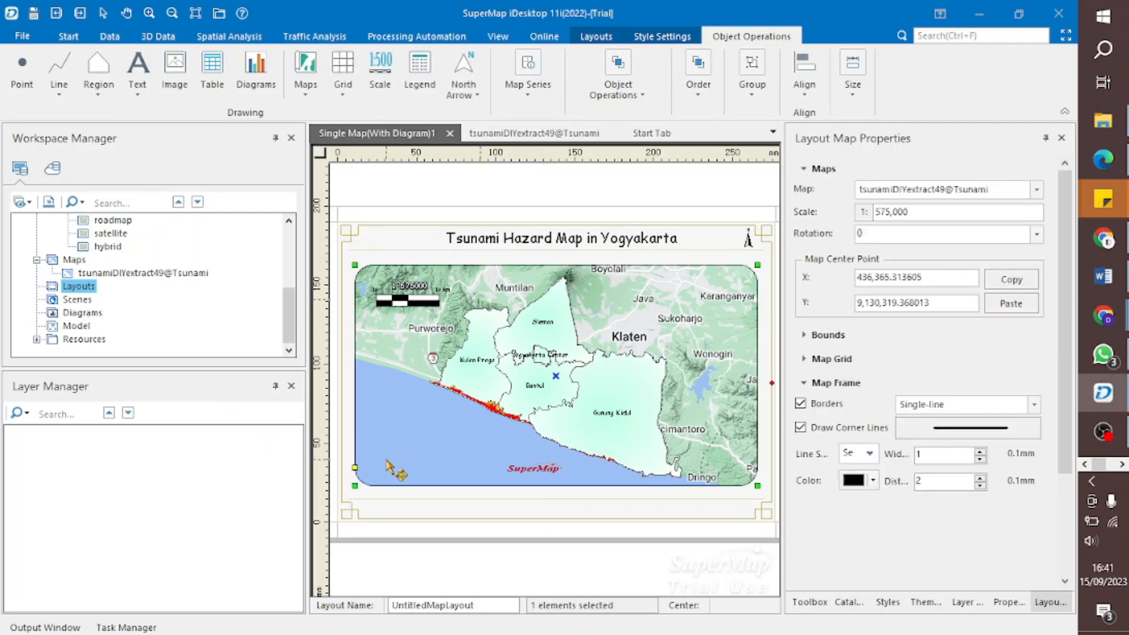
# - Open the hybrid dataset from the GoogleMaps datasource in a new map
pyautogui.scroll(2, 147, 276)
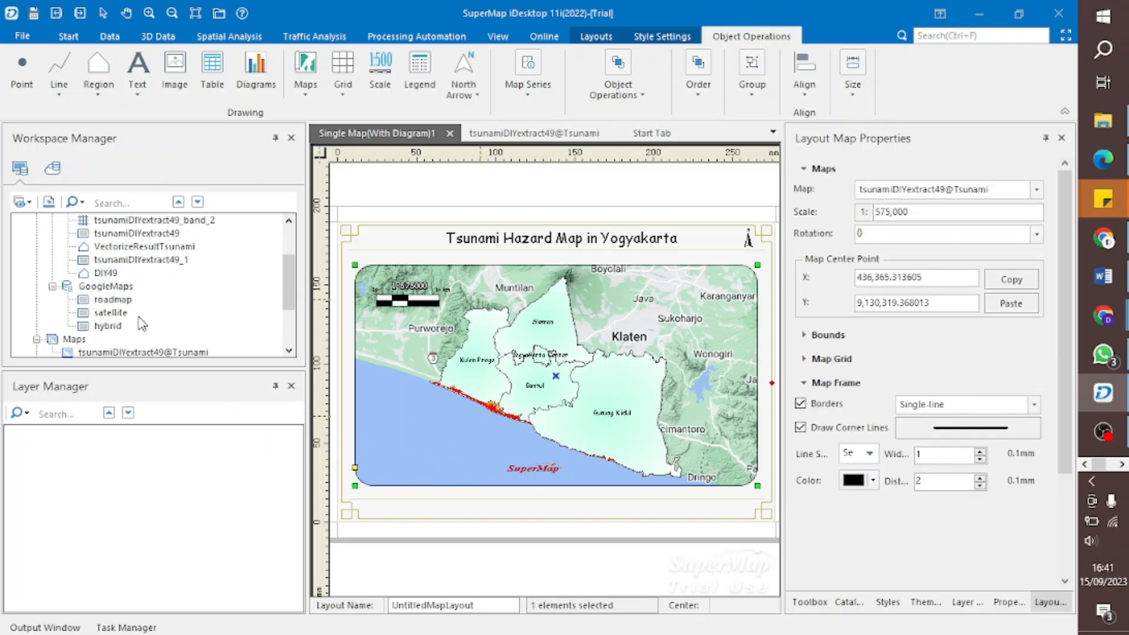
pyautogui.click(106, 287)
pyautogui.rightClick(106, 287)
pyautogui.click(203, 295)
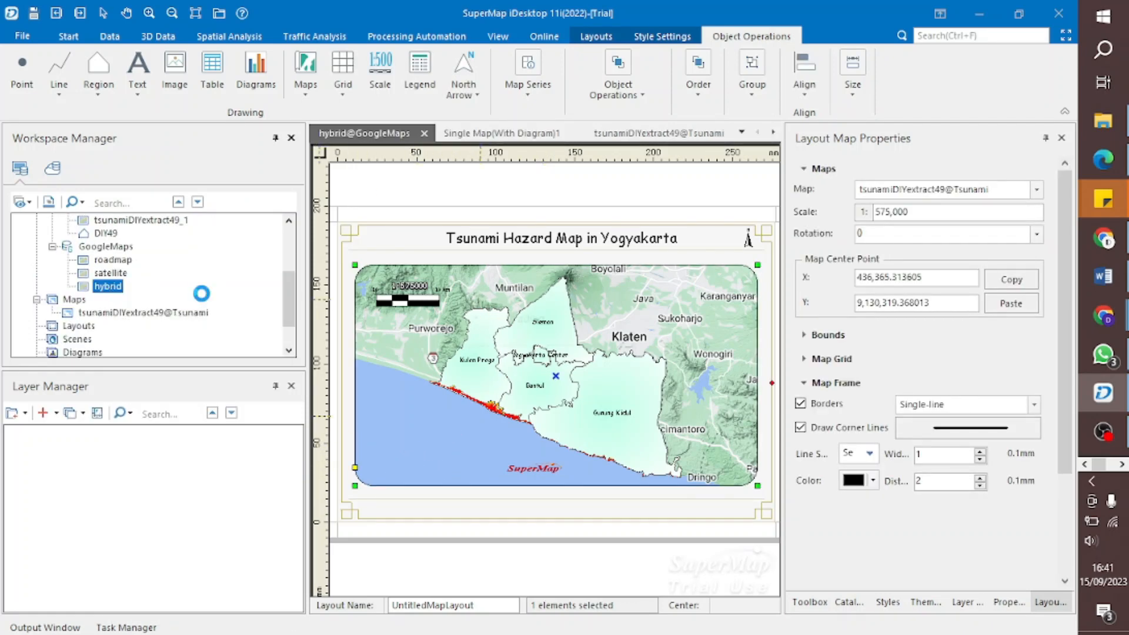
pyautogui.click(136, 455)
# - Add the DIY49 region dataset to the current map above the hybrid basemap
pyautogui.scroll(1, 147, 276)
pyautogui.click(98, 273)
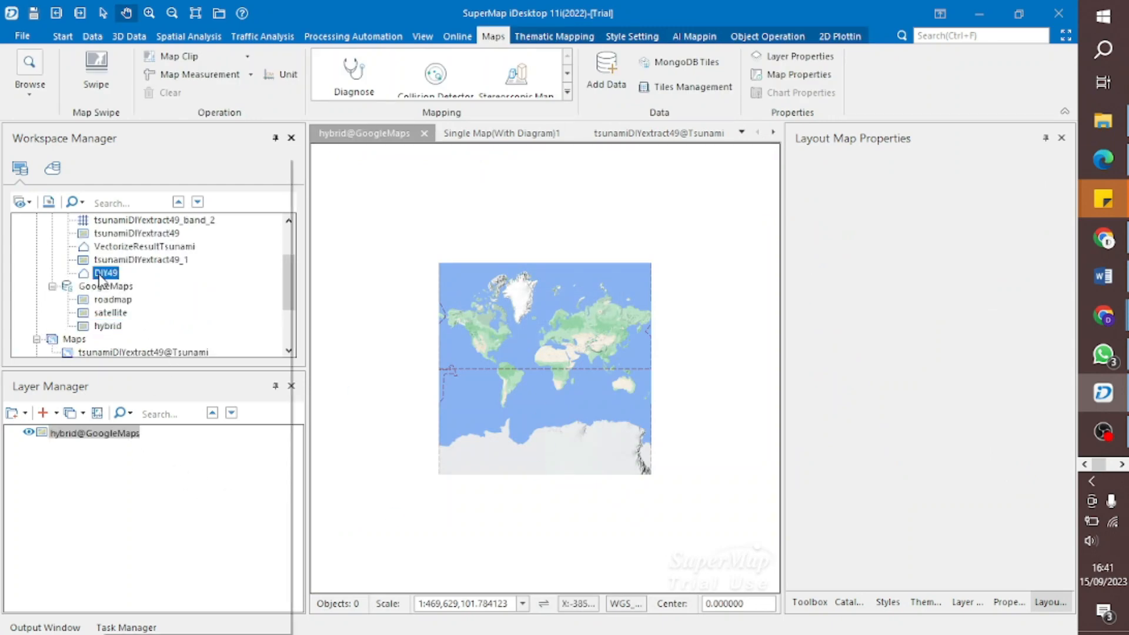
pyautogui.rightClick(98, 273)
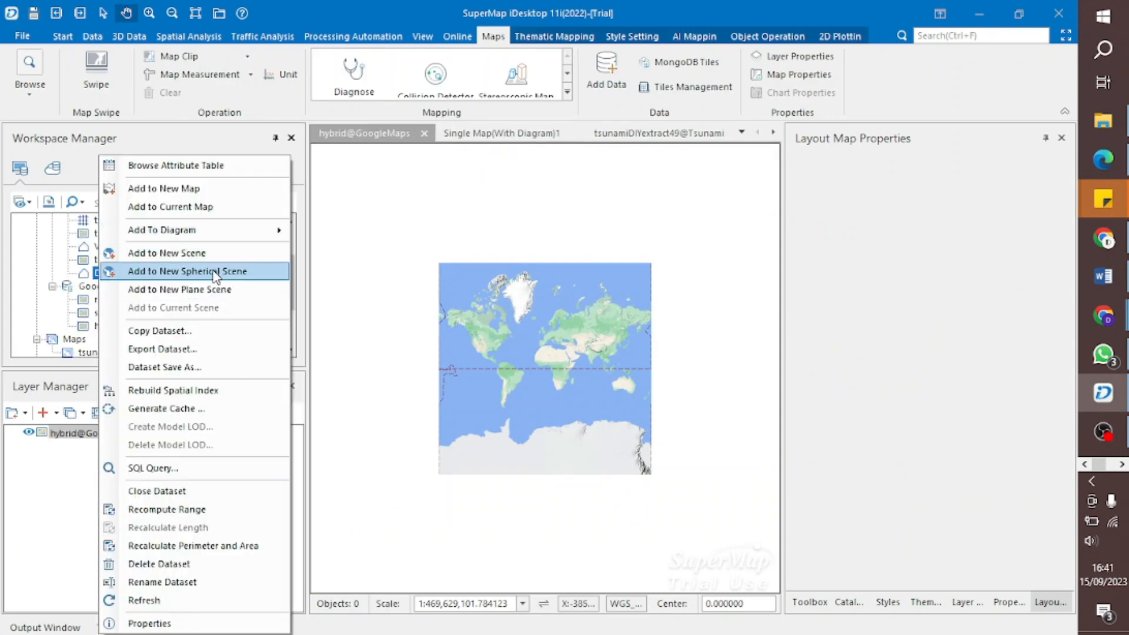
pyautogui.click(171, 206)
pyautogui.click(555, 377)
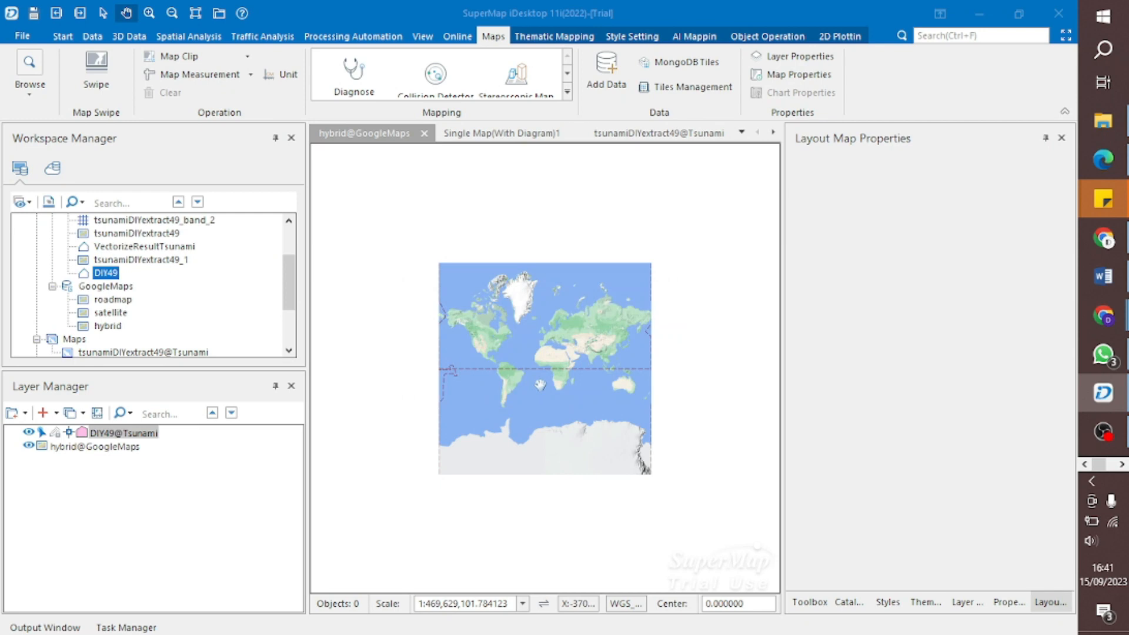
# - Save the map, framed on the DIY49 region layer, under the name MapInset
pyautogui.rightClick(137, 435)
pyautogui.click(186, 271)
pyautogui.scroll(-2, 571, 358)
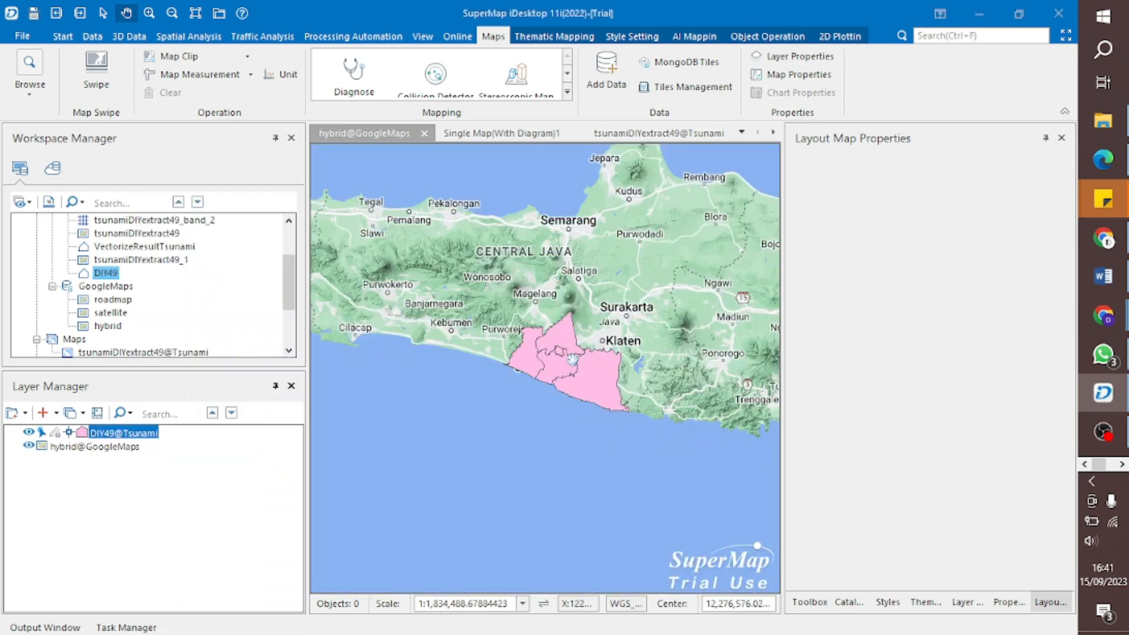
pyautogui.scroll(1, 571, 428)
pyautogui.click(135, 452)
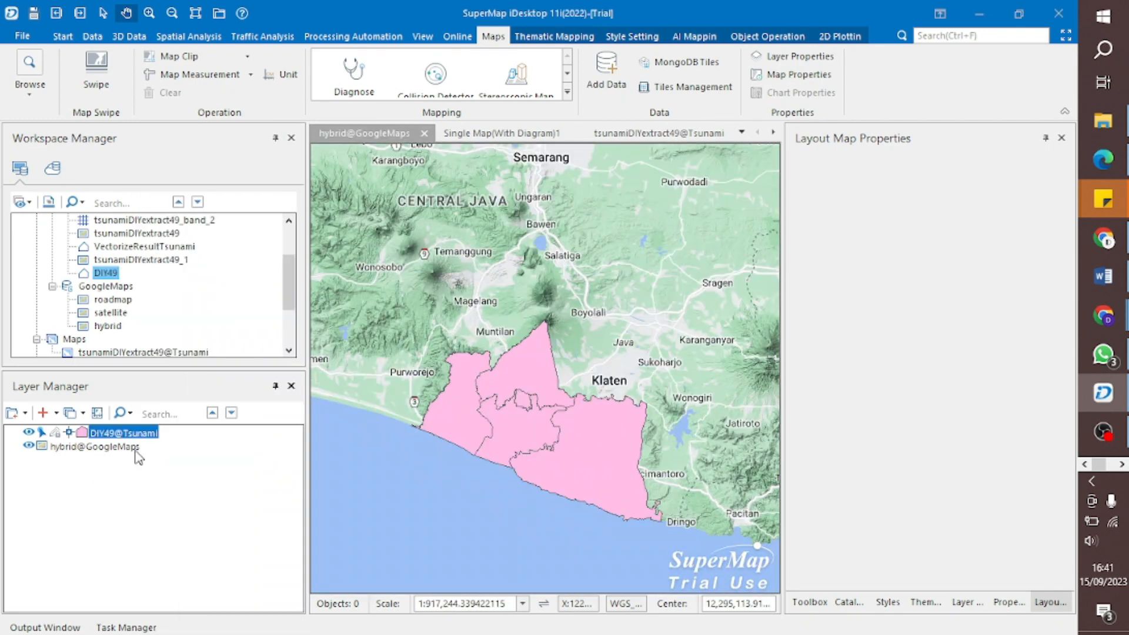
pyautogui.click(564, 434)
pyautogui.rightClick(395, 318)
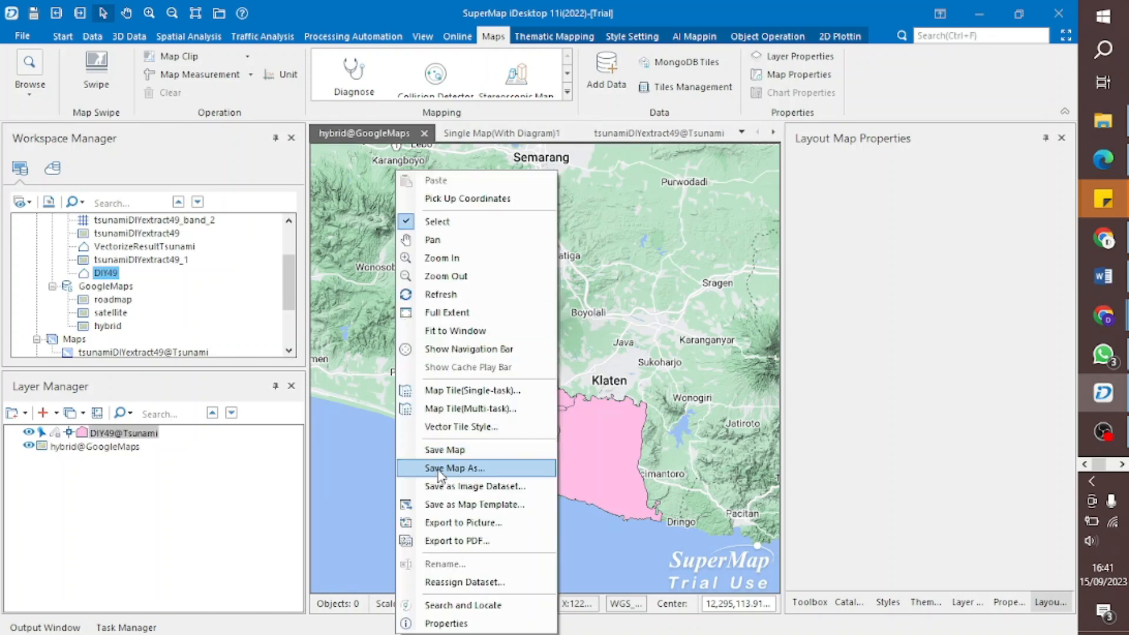
pyautogui.click(446, 467)
pyautogui.write('MapInset')
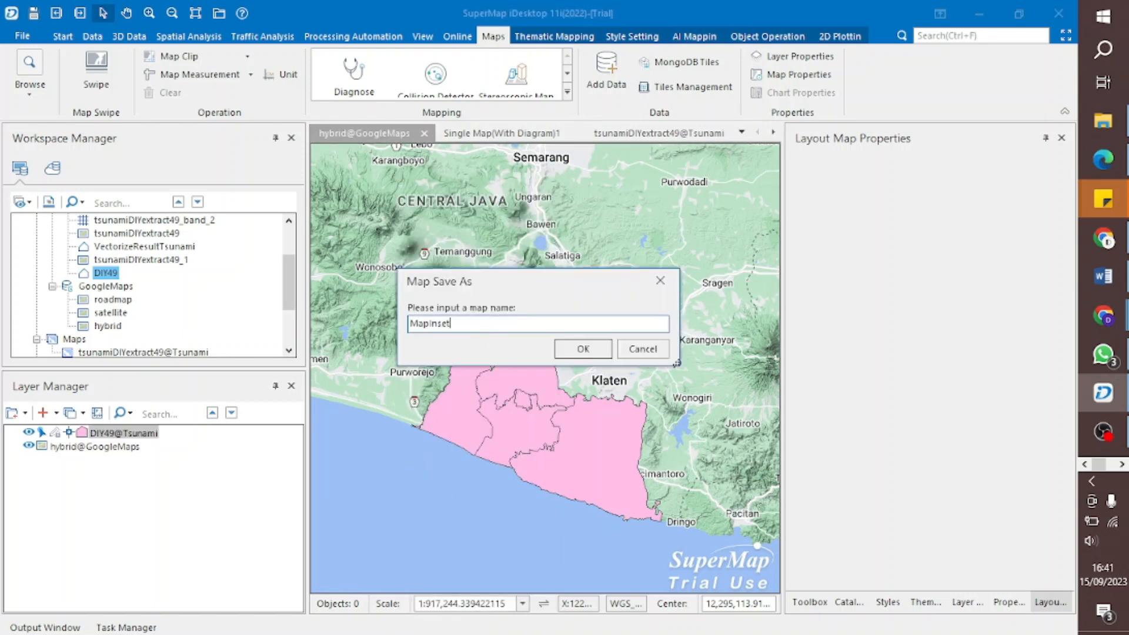
pyautogui.press('Return')
pyautogui.scroll(-3, 114, 297)
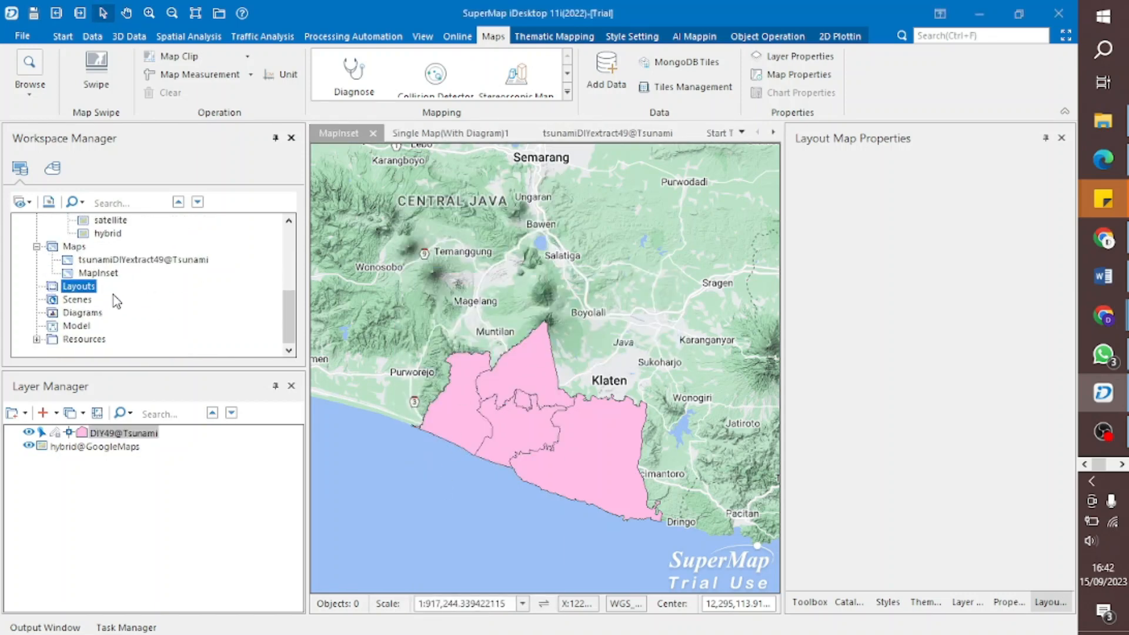
# - Draw a small elliptical map frame over the sea in the layout map's lower-left corner and fill it with MapInset
pyautogui.click(458, 133)
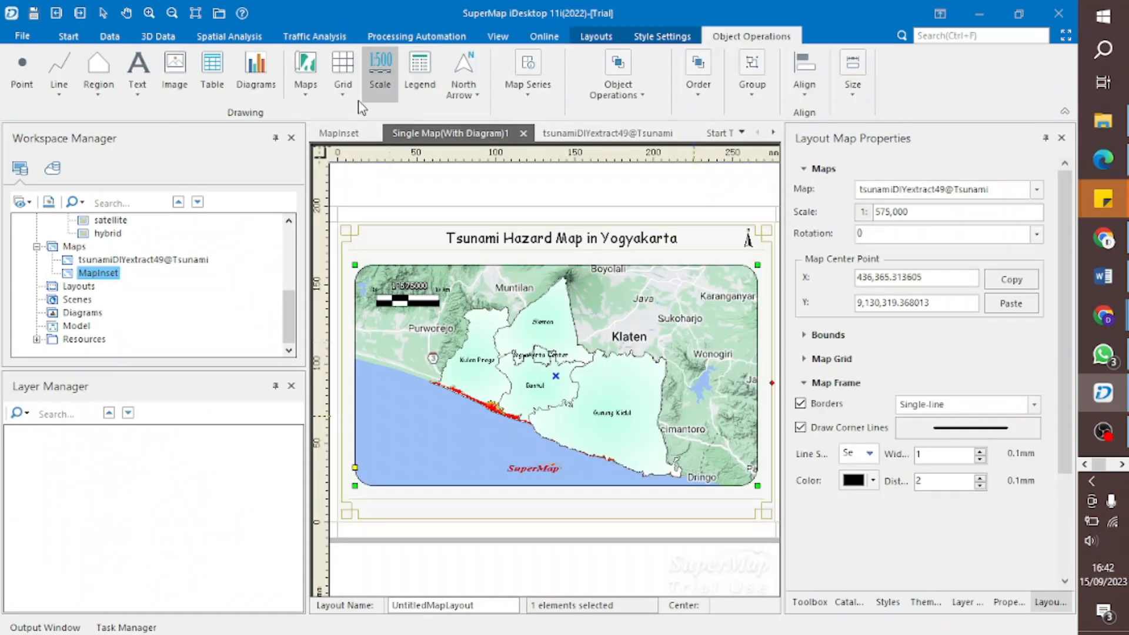
pyautogui.click(305, 74)
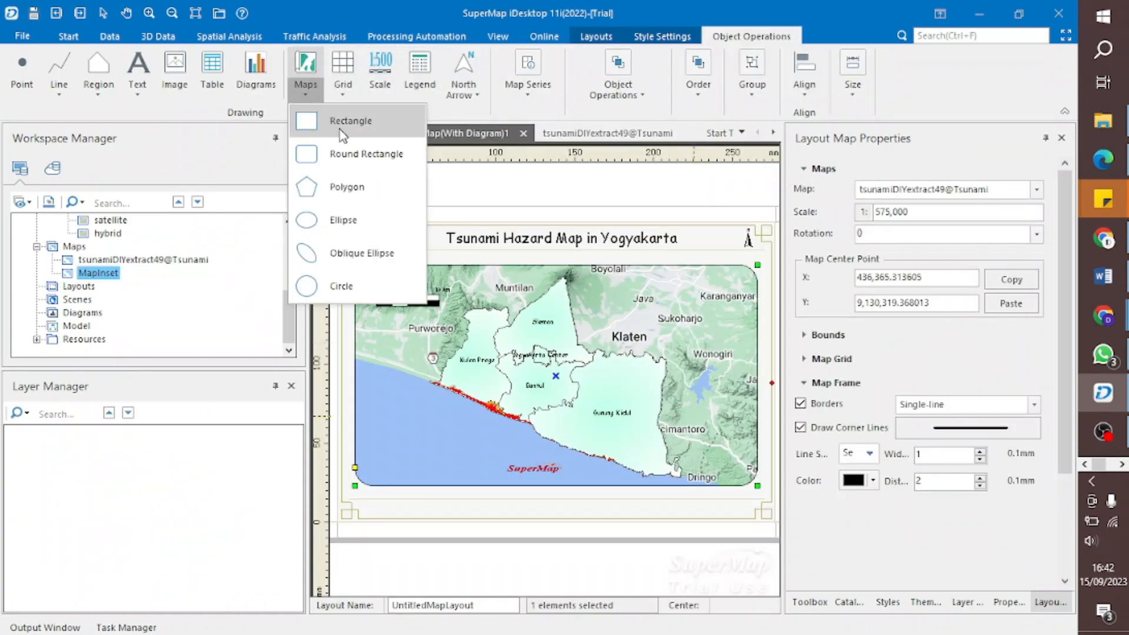
pyautogui.click(363, 229)
pyautogui.moveTo(376, 439); pyautogui.dragTo(461, 480)
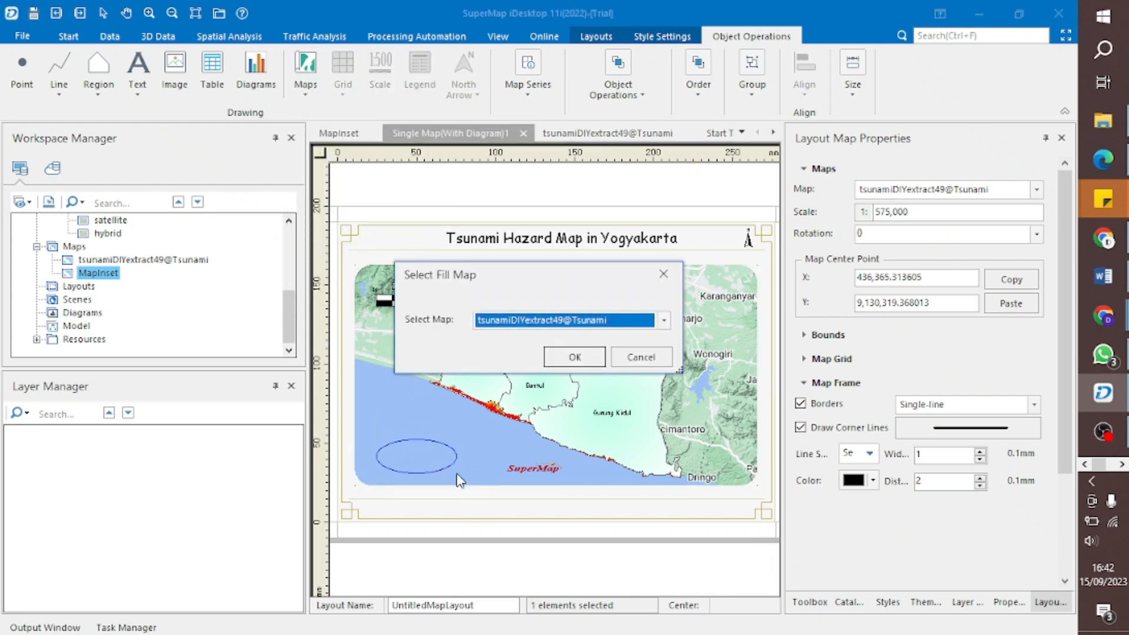
pyautogui.click(639, 323)
pyautogui.click(529, 347)
pyautogui.click(574, 357)
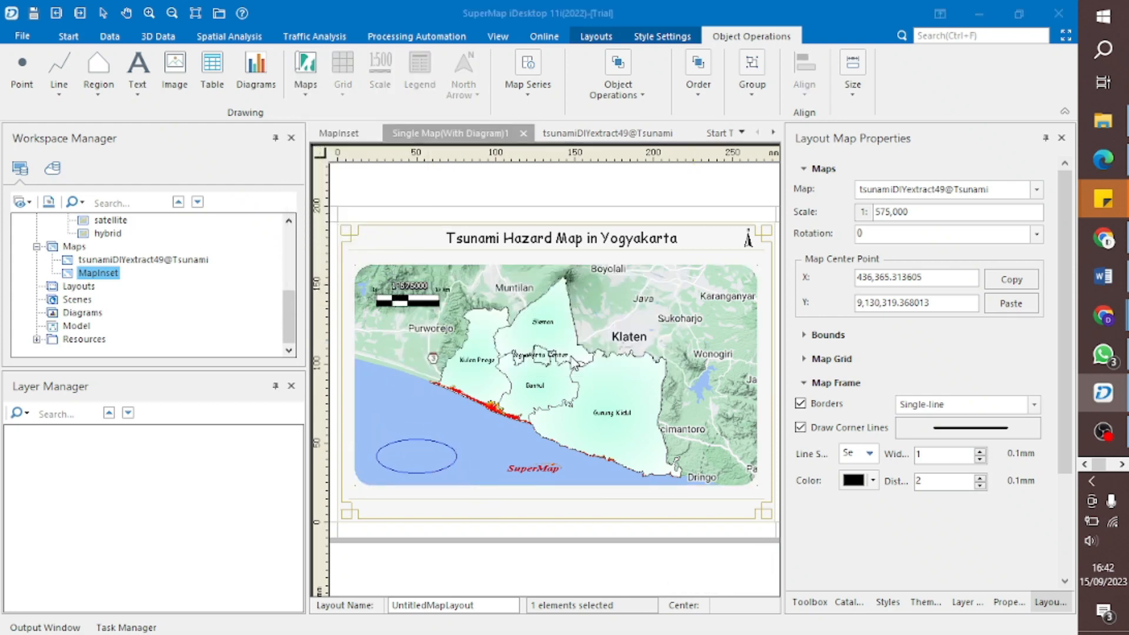
# - Focus the inset map and reduce its scale so the frame shows the whole island of Java, then release the focus
pyautogui.rightClick(410, 460)
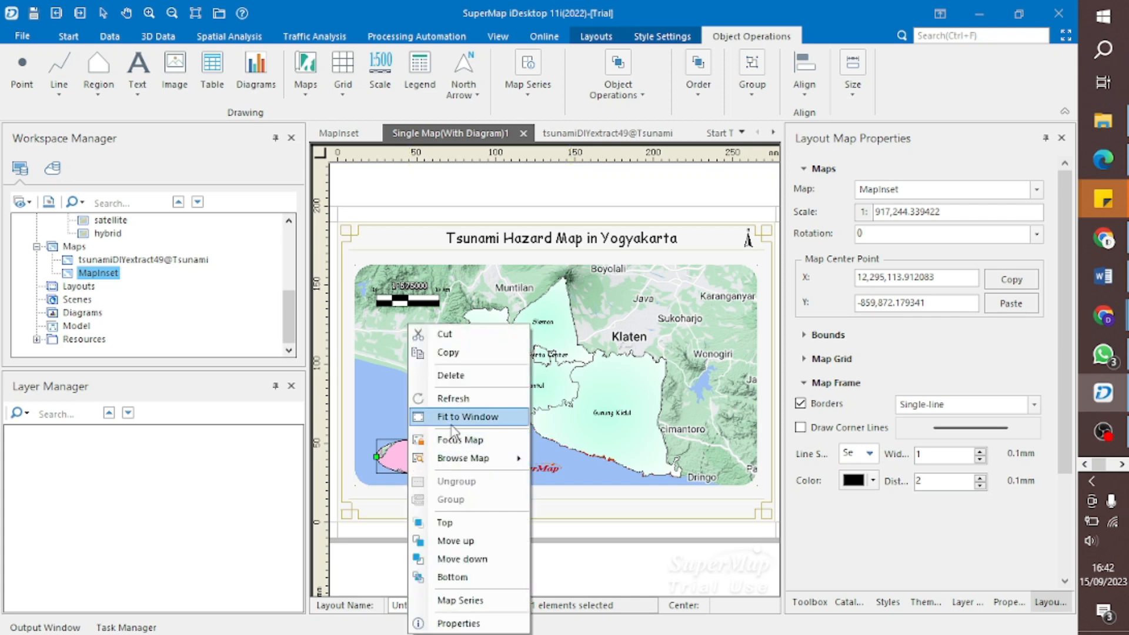
pyautogui.click(429, 440)
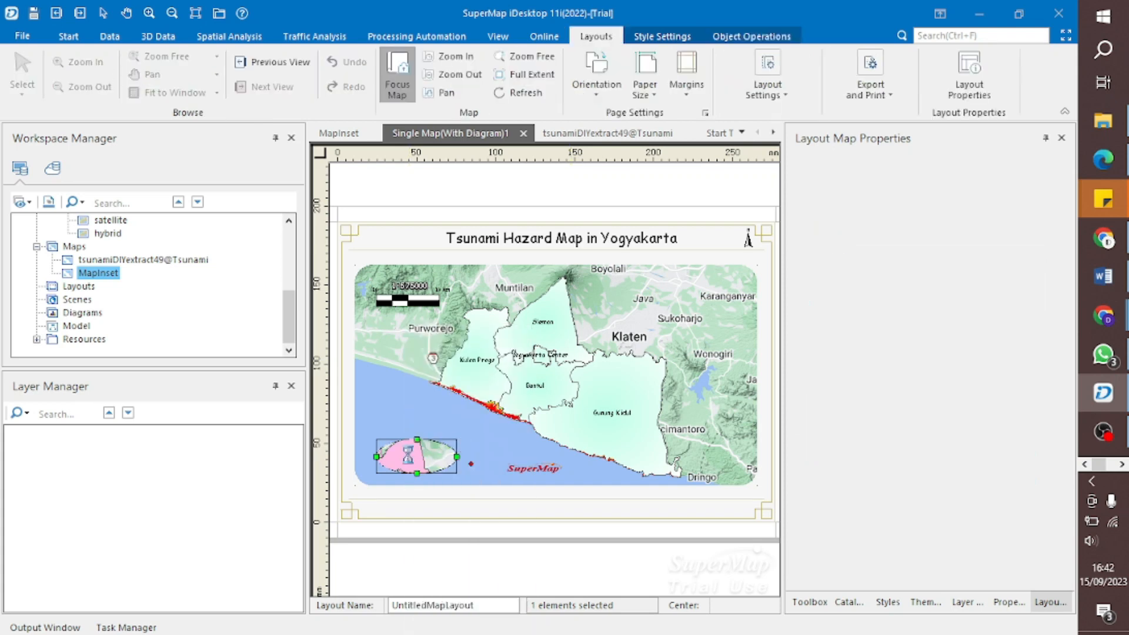
pyautogui.scroll(-6, 408, 455)
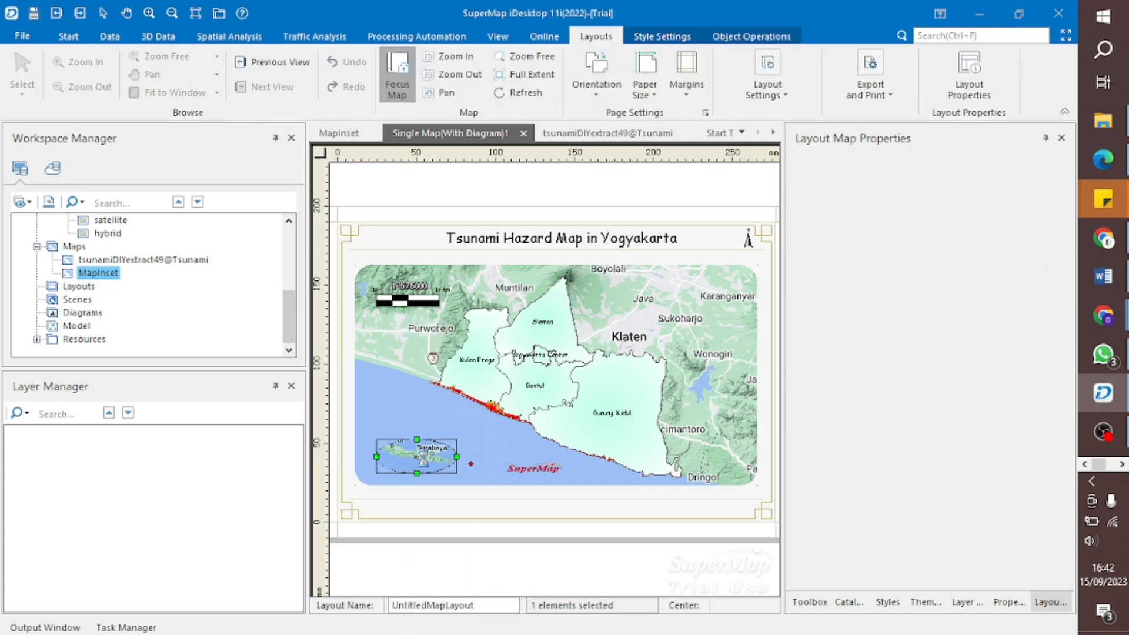
pyautogui.scroll(2, 424, 457)
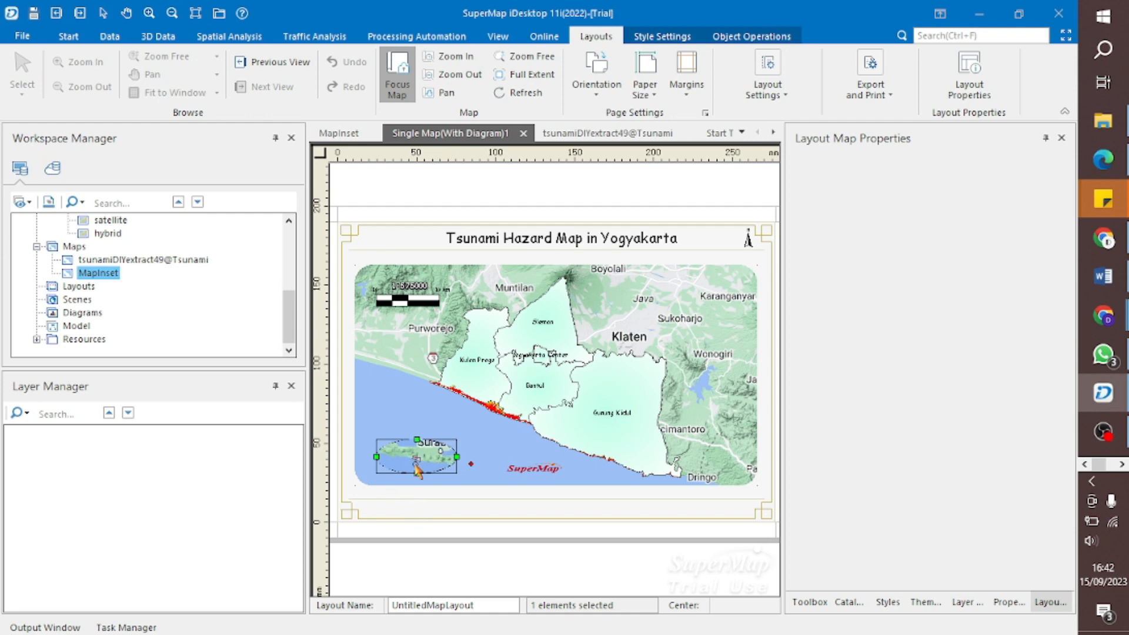
pyautogui.rightClick(415, 465)
pyautogui.click(441, 439)
# - Enlarge the elliptical inset map frame slightly in both width and height
pyautogui.click(435, 466)
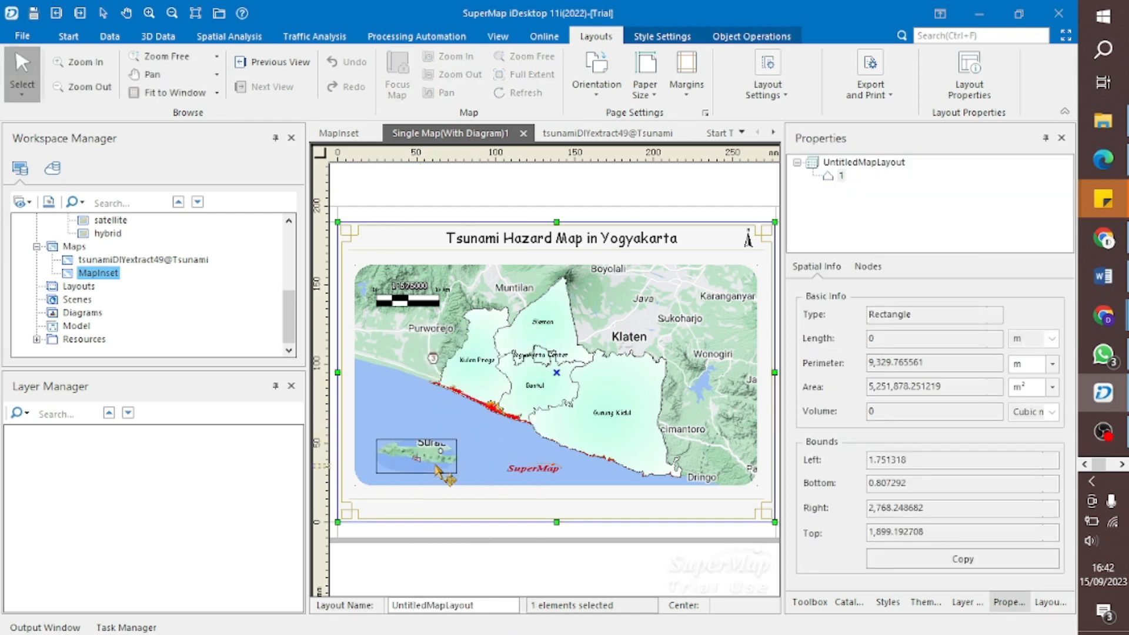
pyautogui.click(435, 535)
pyautogui.click(451, 472)
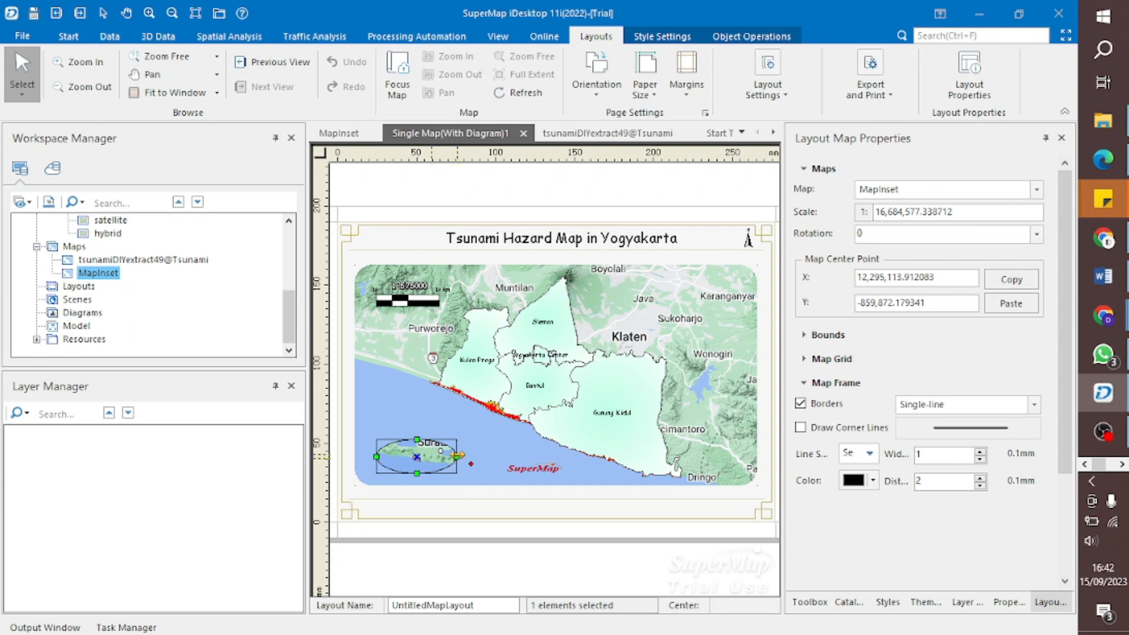
pyautogui.moveTo(457, 457); pyautogui.dragTo(415, 479)
pyautogui.click(457, 499)
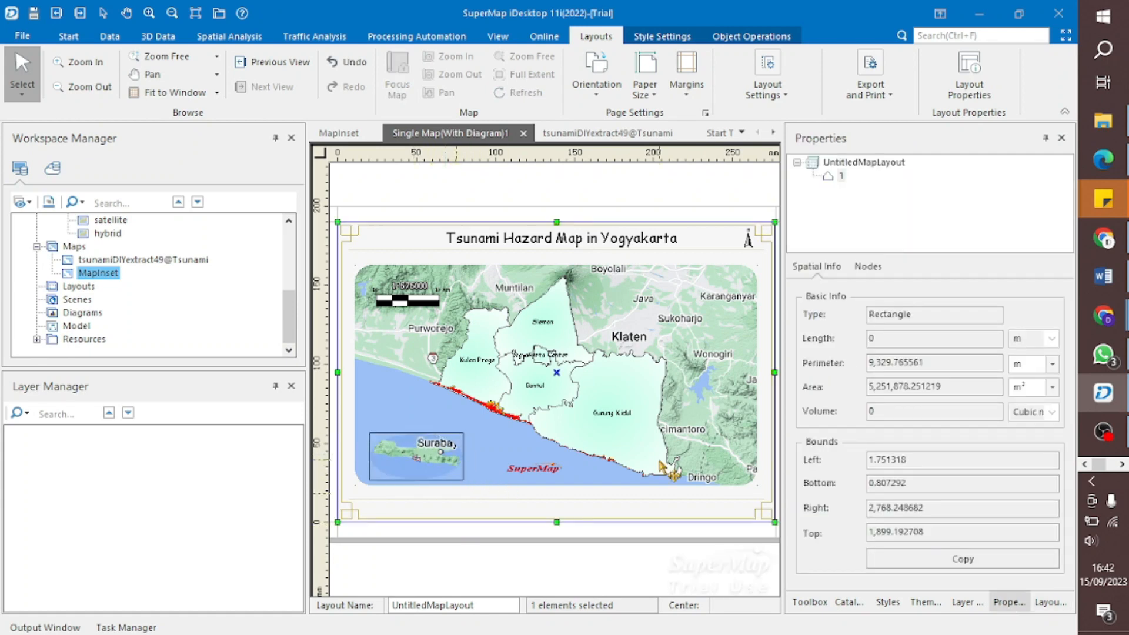
# - Remove the elliptical inset map frame's visible border by setting its line style to the NULL symbol, System 5
pyautogui.click(417, 456)
pyautogui.rightClick(420, 465)
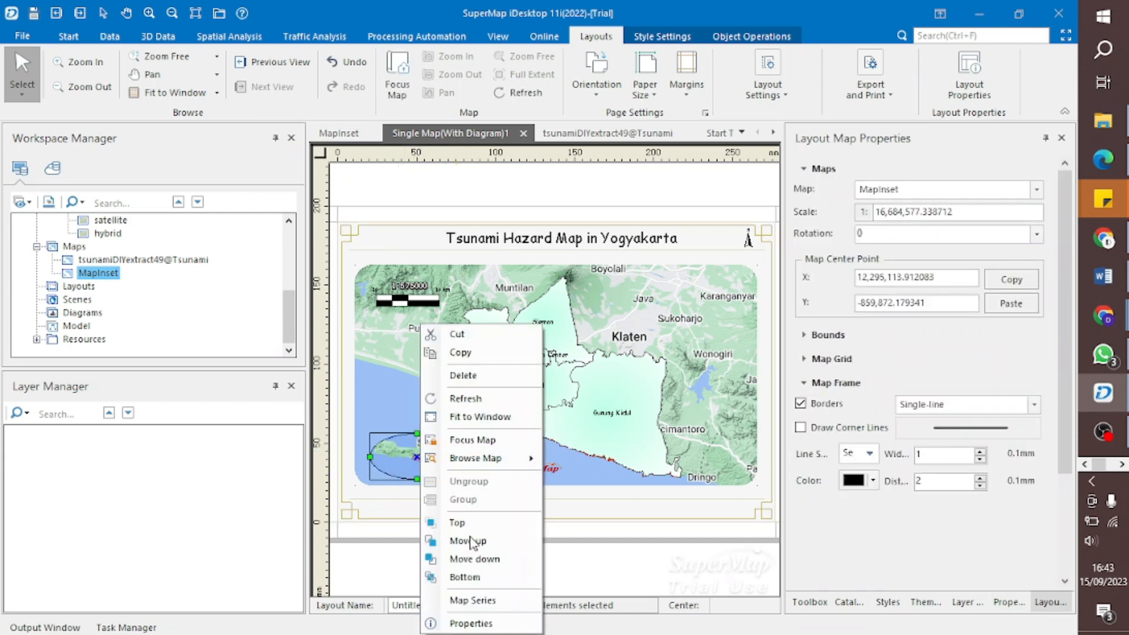
pyautogui.click(472, 625)
pyautogui.click(857, 454)
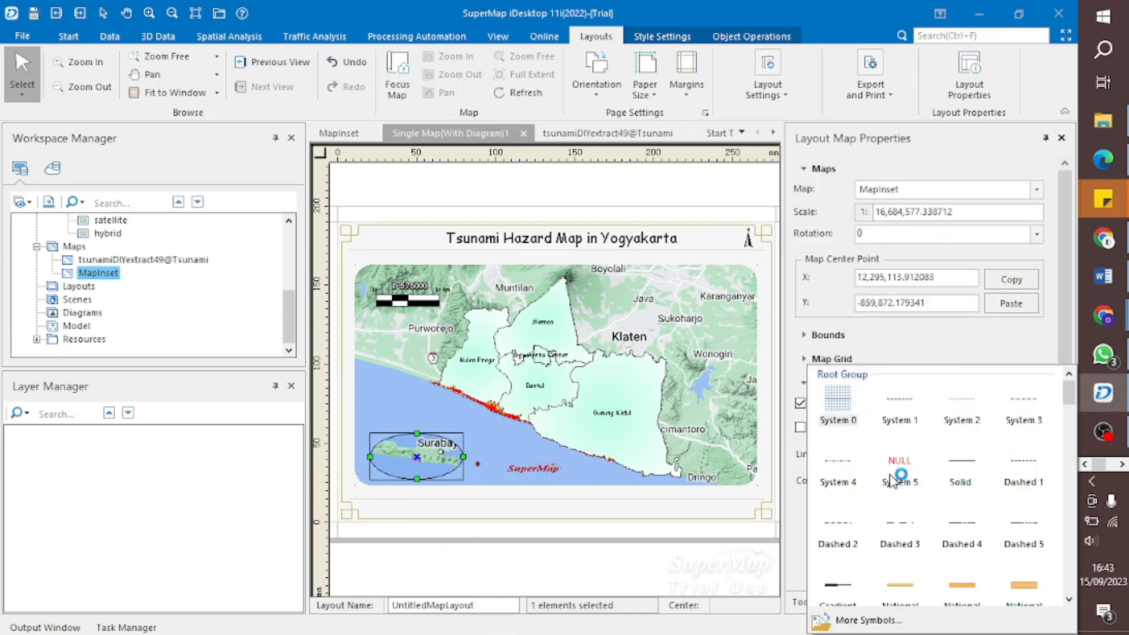
pyautogui.click(906, 467)
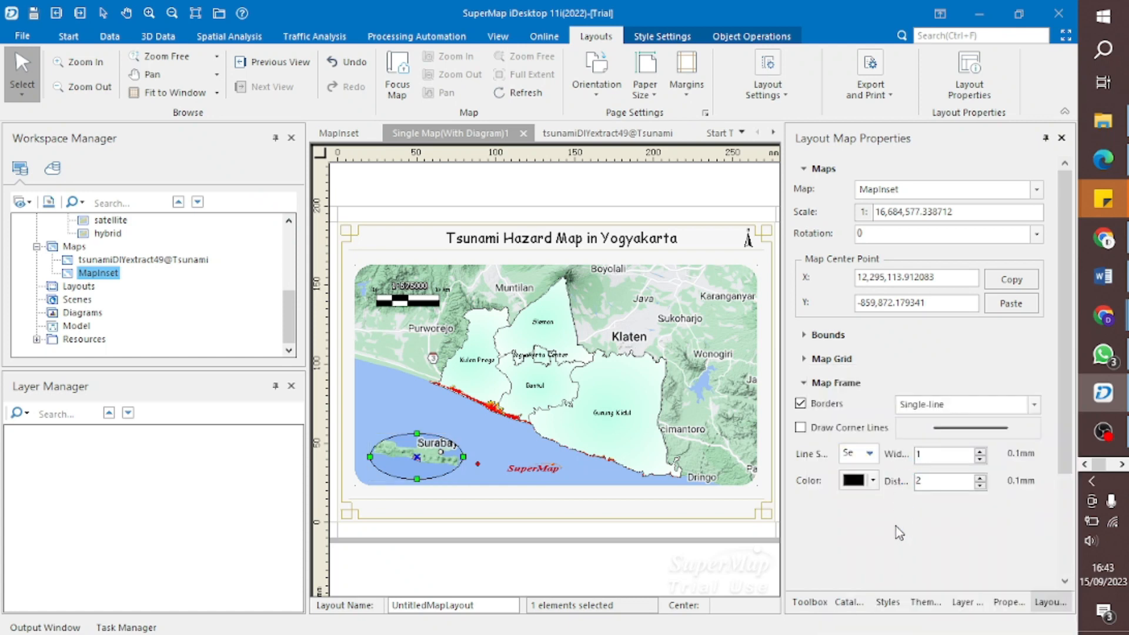
pyautogui.click(474, 532)
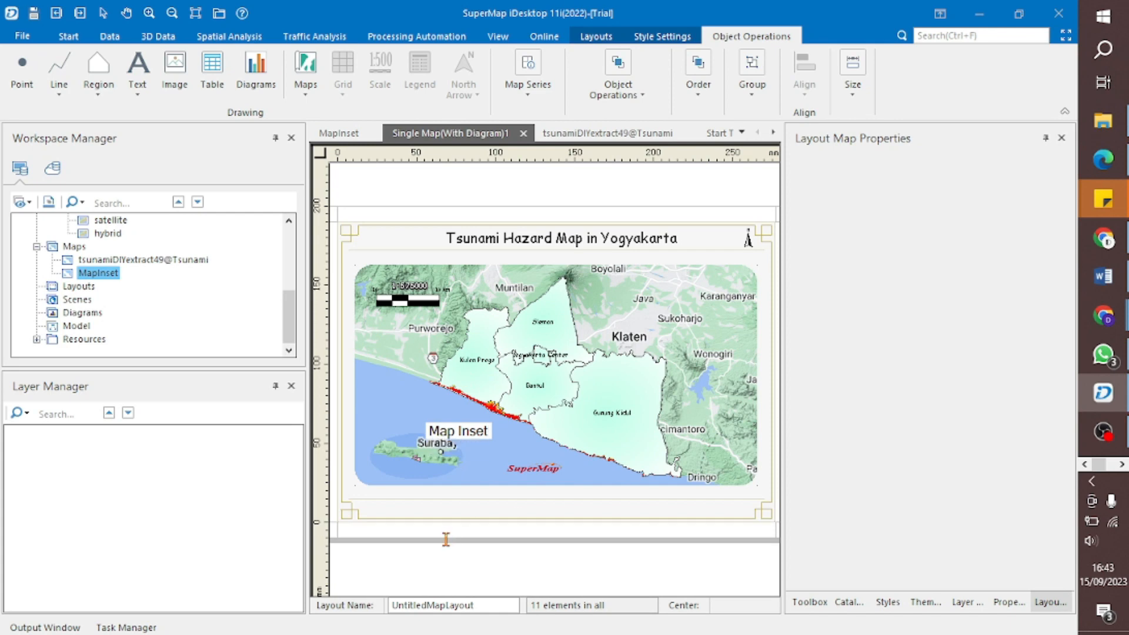
# - Format the "Map Inset" label in bold Comic Sans MS and place it just above the elliptical inset map
pyautogui.click(458, 431)
pyautogui.click(903, 266)
pyautogui.click(1035, 357)
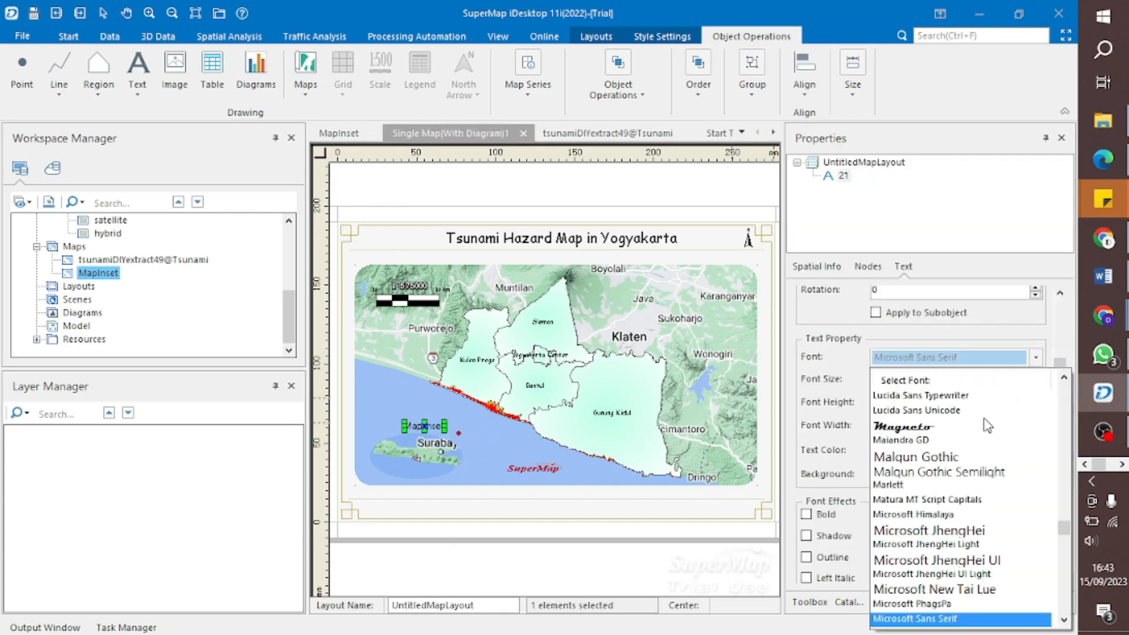
pyautogui.scroll(20, 988, 425)
pyautogui.click(937, 411)
pyautogui.click(806, 515)
pyautogui.moveTo(445, 433); pyautogui.dragTo(408, 431)
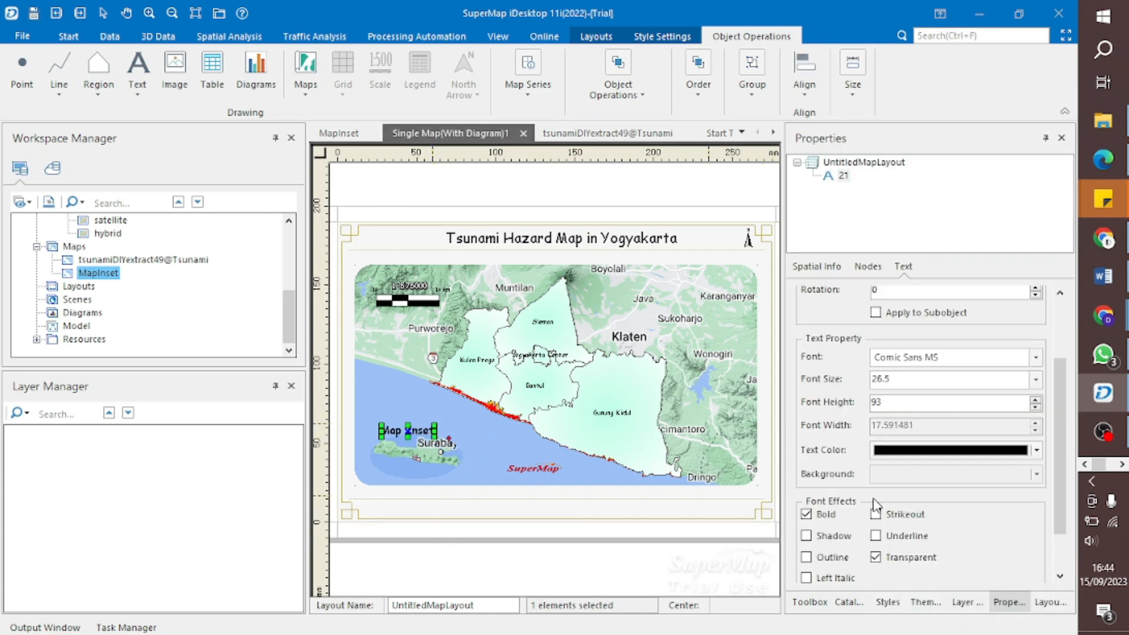
pyautogui.click(1122, 465)
pyautogui.click(1103, 120)
pyautogui.click(504, 16)
pyautogui.click(1121, 465)
pyautogui.click(802, 142)
pyautogui.click(774, 124)
pyautogui.click(986, 25)
# - Save the layout under the name Layoutsunami and select it in the workspace's layouts
pyautogui.click(546, 528)
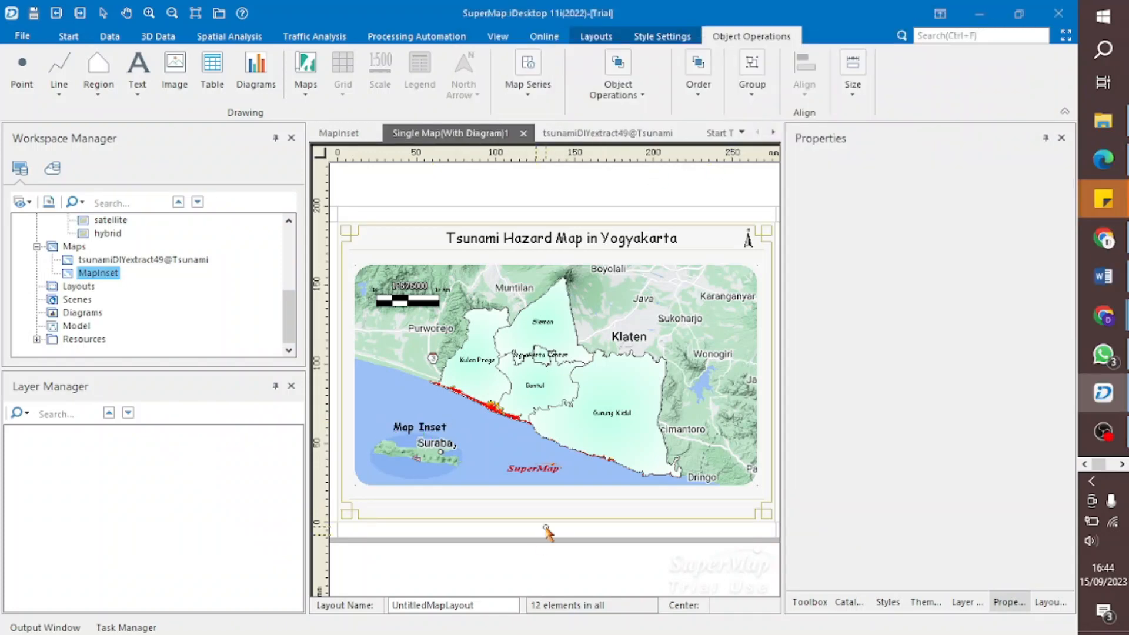
pyautogui.rightClick(546, 528)
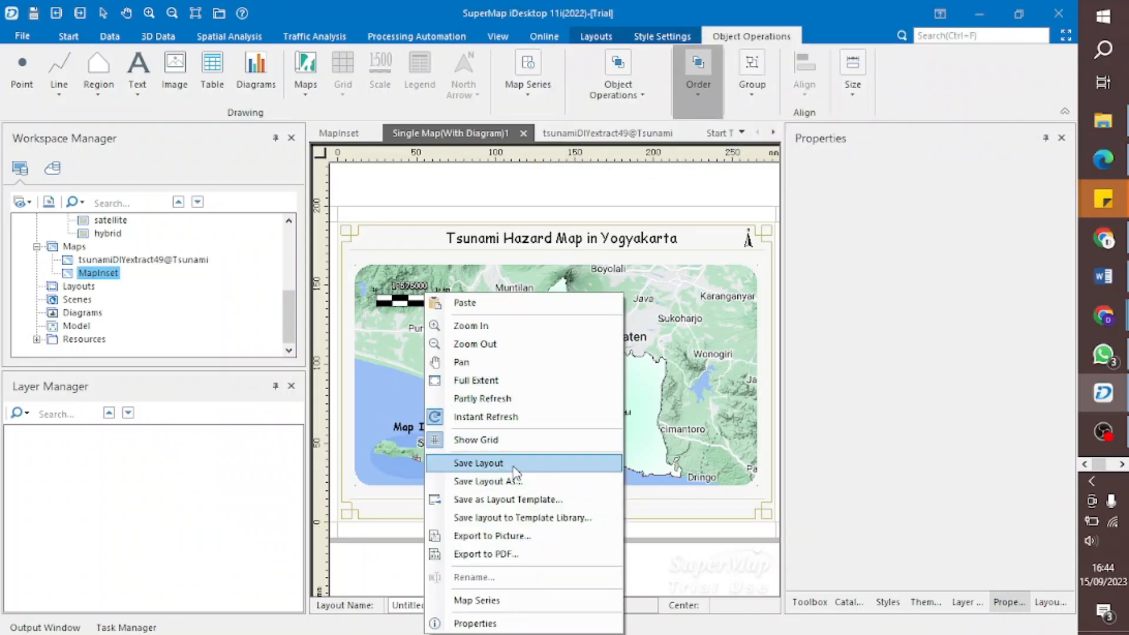
pyautogui.click(478, 463)
pyautogui.write('Layoutsunami')
pyautogui.press('Return')
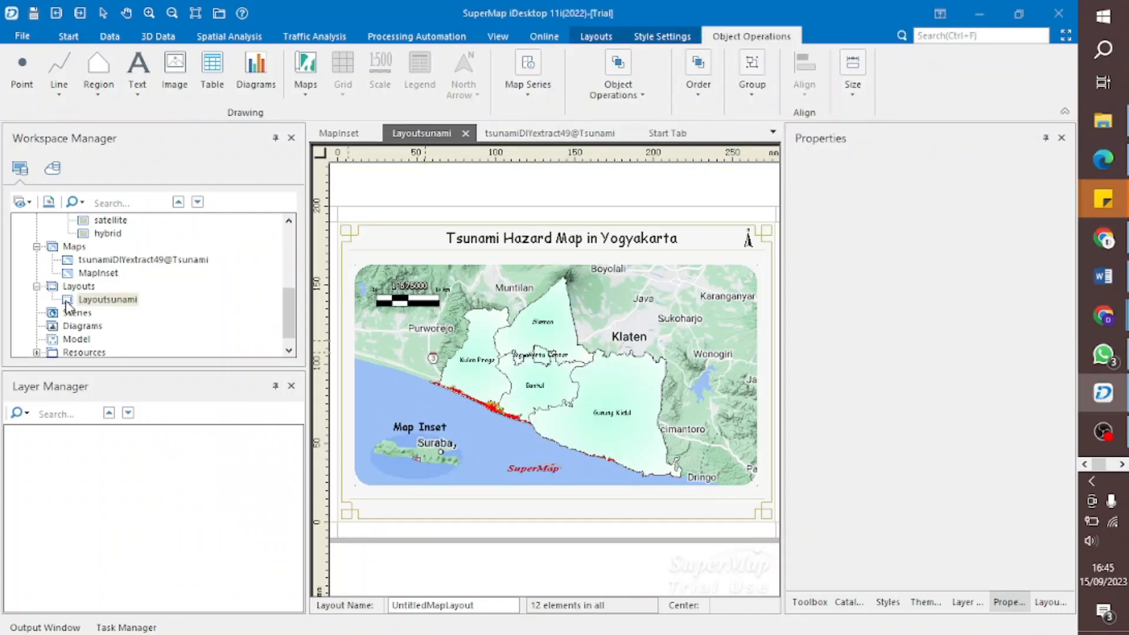
pyautogui.click(70, 300)
# - Start exporting the layout to a picture and set the export resolution to 150 DPI
pyautogui.click(764, 94)
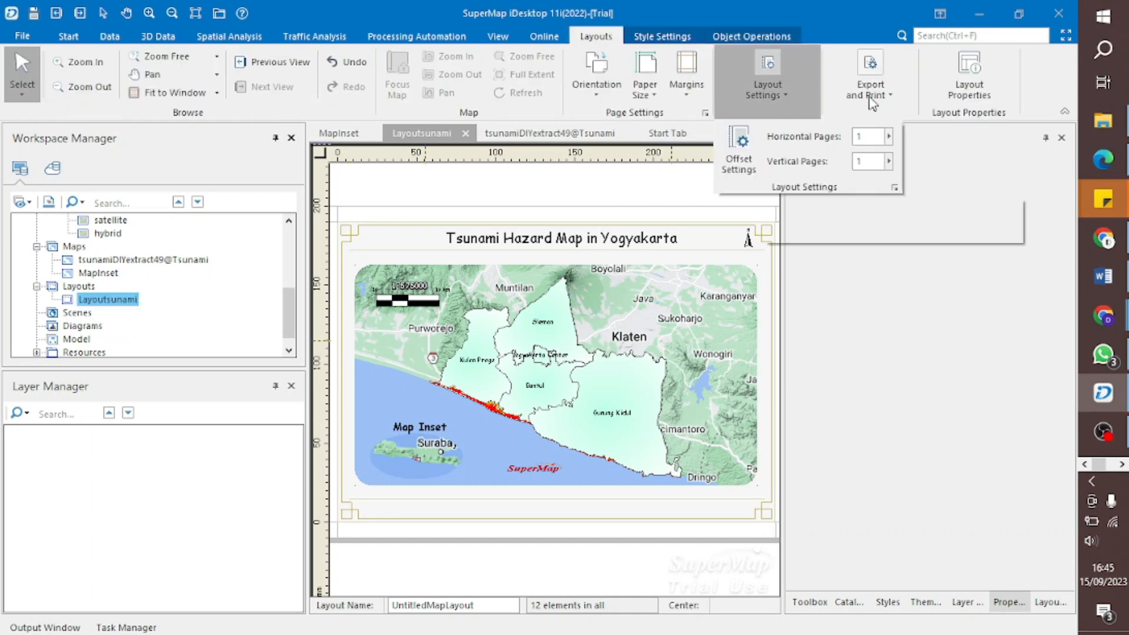
pyautogui.click(878, 100)
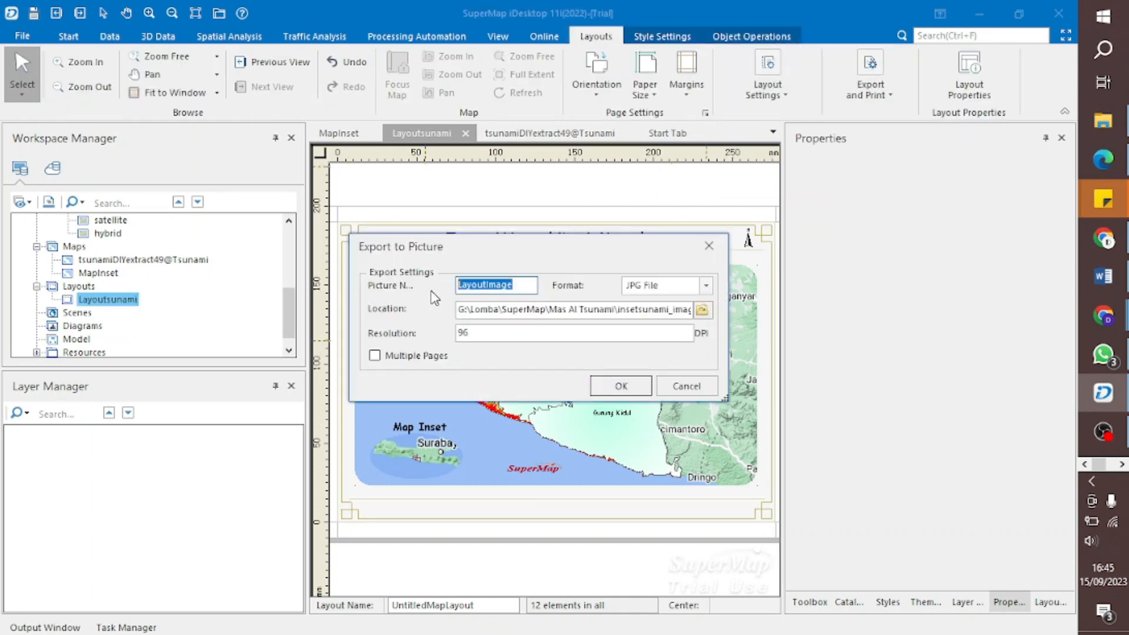
pyautogui.doubleClick(514, 337)
pyautogui.write('150')
# - Choose the Tsunami folder inside Map Maker as the export location and export the layout as tsunami.jpg
pyautogui.click(702, 310)
pyautogui.moveTo(544, 194); pyautogui.dragTo(448, 194)
pyautogui.scroll(-1, 449, 317)
pyautogui.click(391, 346)
pyautogui.click(453, 362)
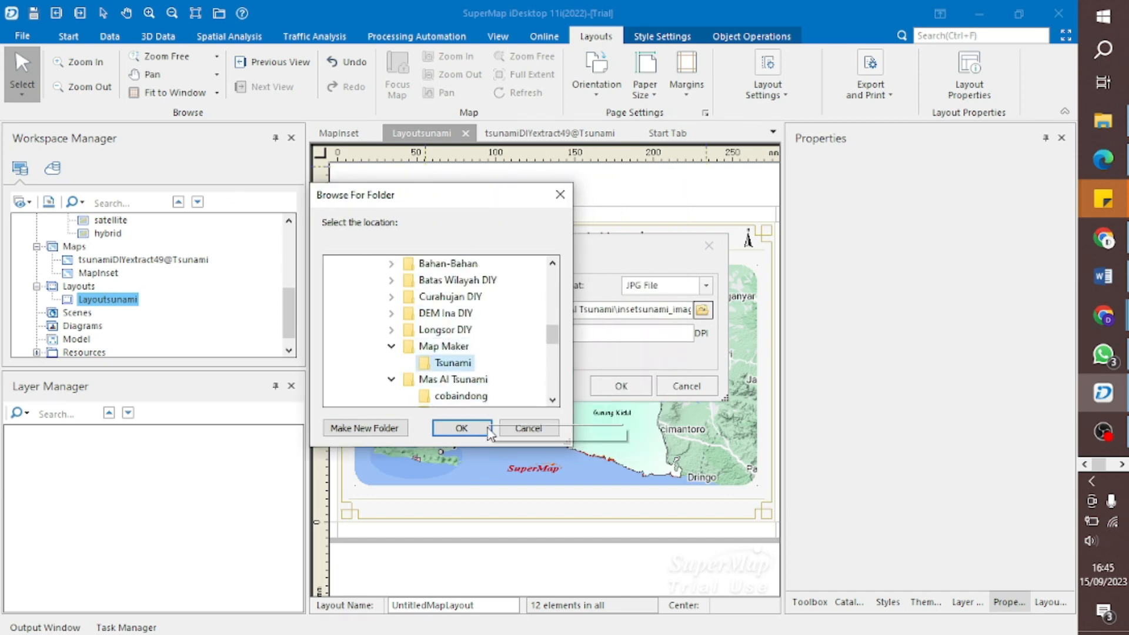
pyautogui.click(464, 429)
pyautogui.click(665, 286)
pyautogui.click(665, 300)
pyautogui.click(622, 388)
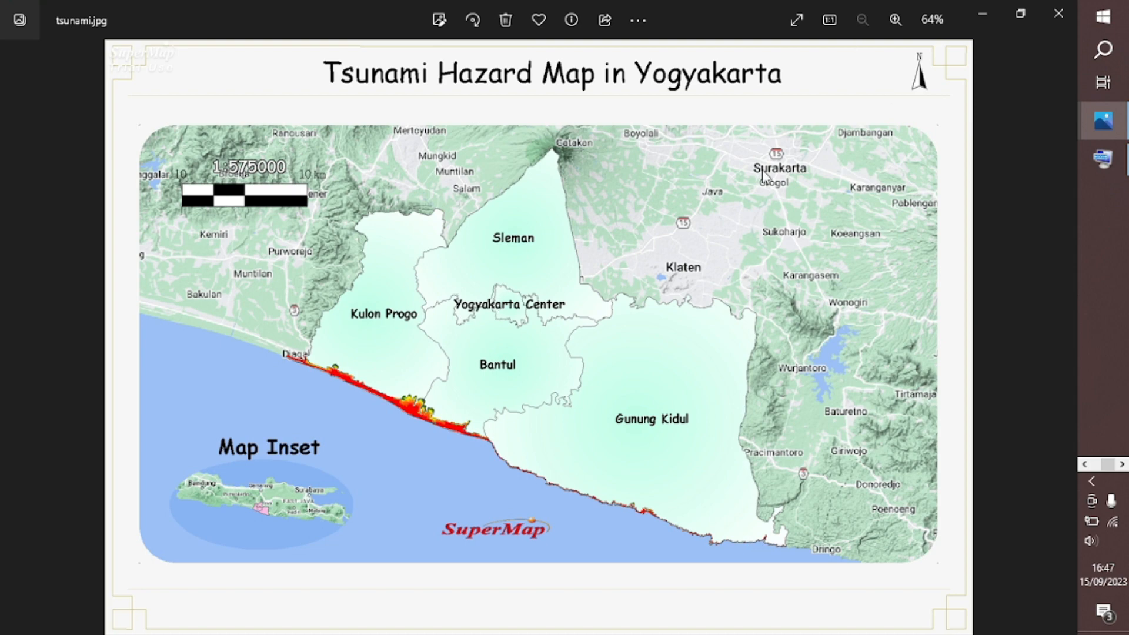
# - Switch to the Photos window with Layoutsunami_1.jpg and maximize it to examine the more detailed tsunami hazard layout
pyautogui.moveTo(1126, 134)
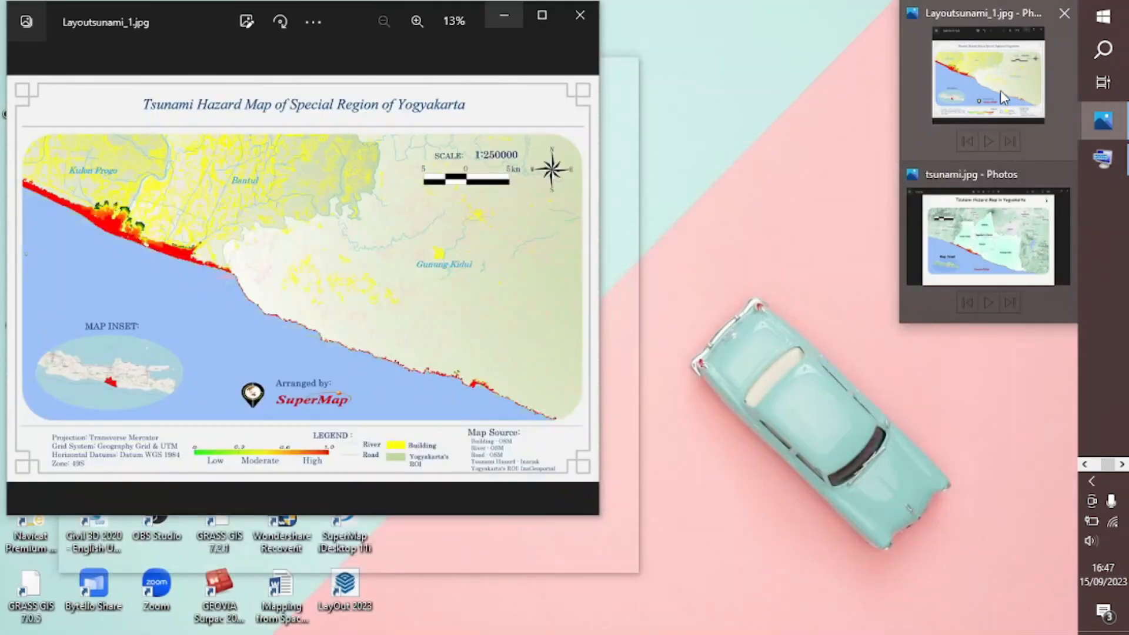
pyautogui.click(1000, 140)
pyautogui.click(571, 17)
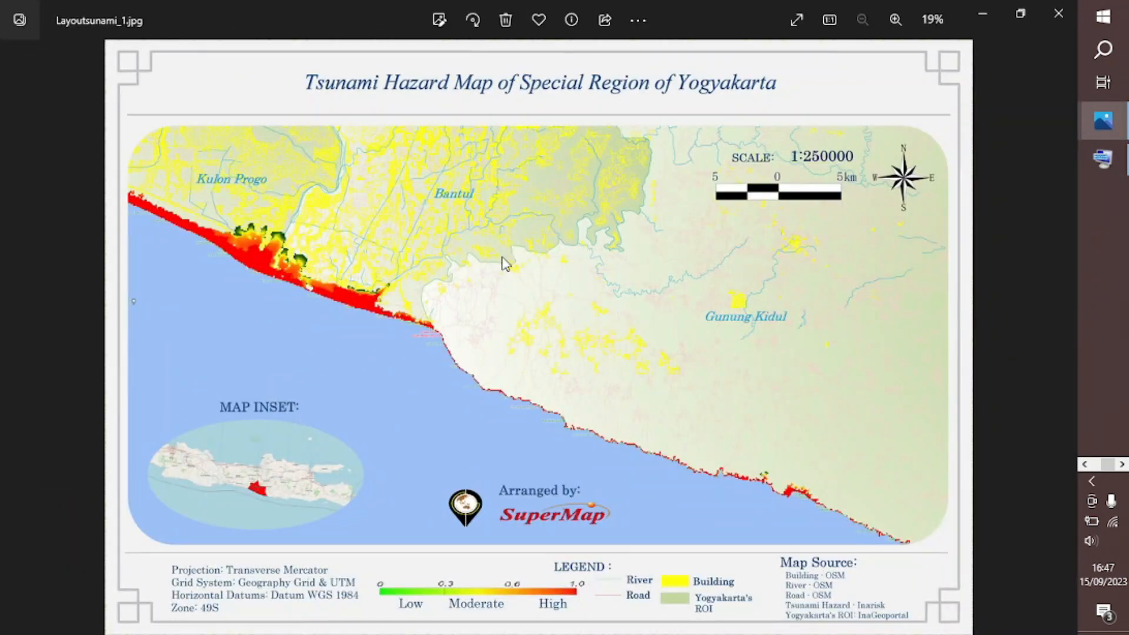